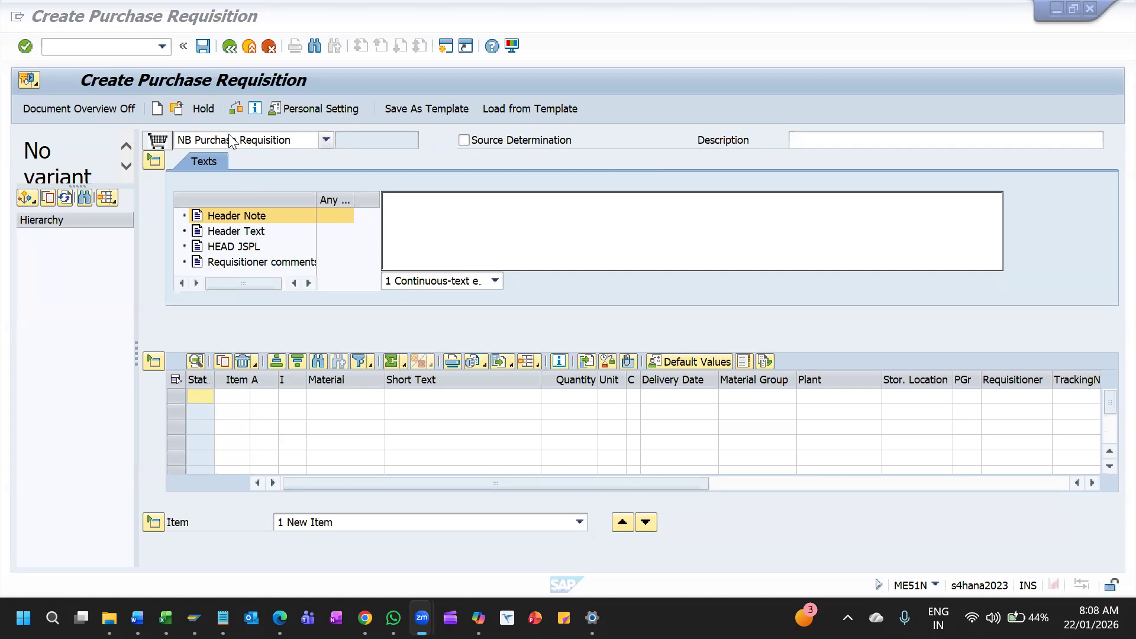
Enter 1TCS STEEL as the material in the first item row of the purchase requisition
left_click(347, 397)
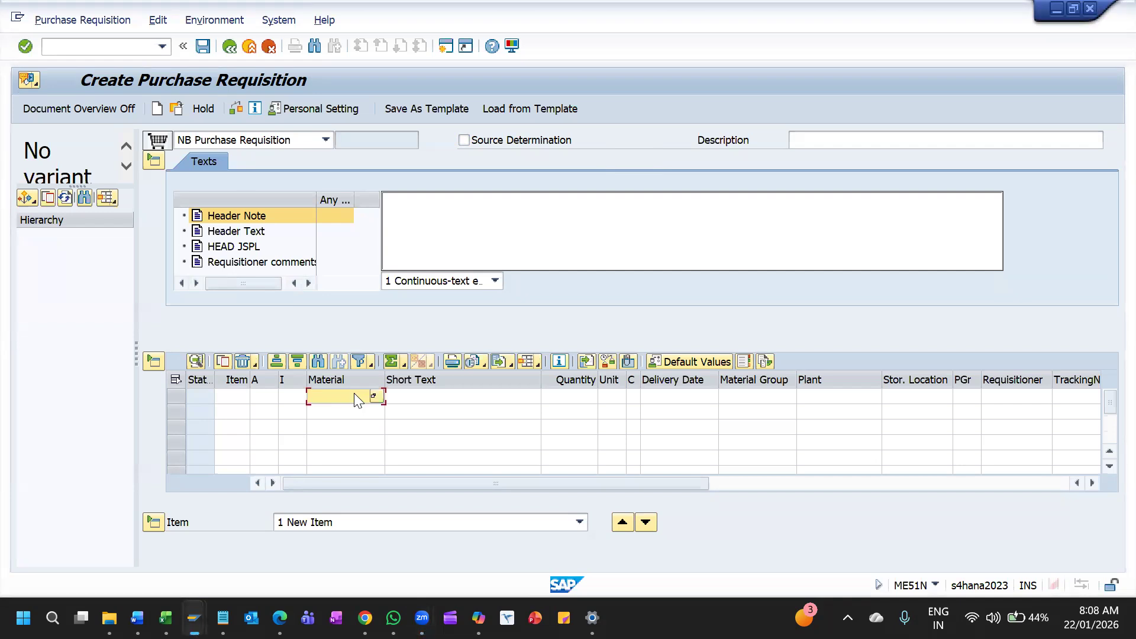
type("1TC")
key("Down")
key("Return")
key("Tab")
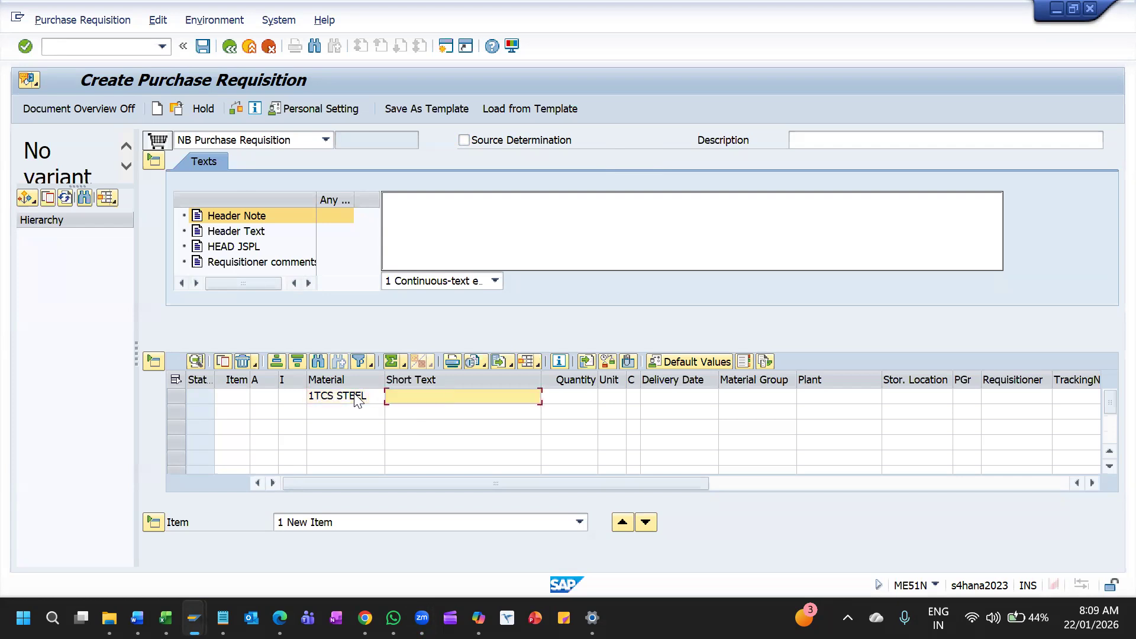
key("Tab")
left_click(355, 394)
key("Tab")
Set the item's quantity to 10 and its plant to 1tcp
key("Tab")
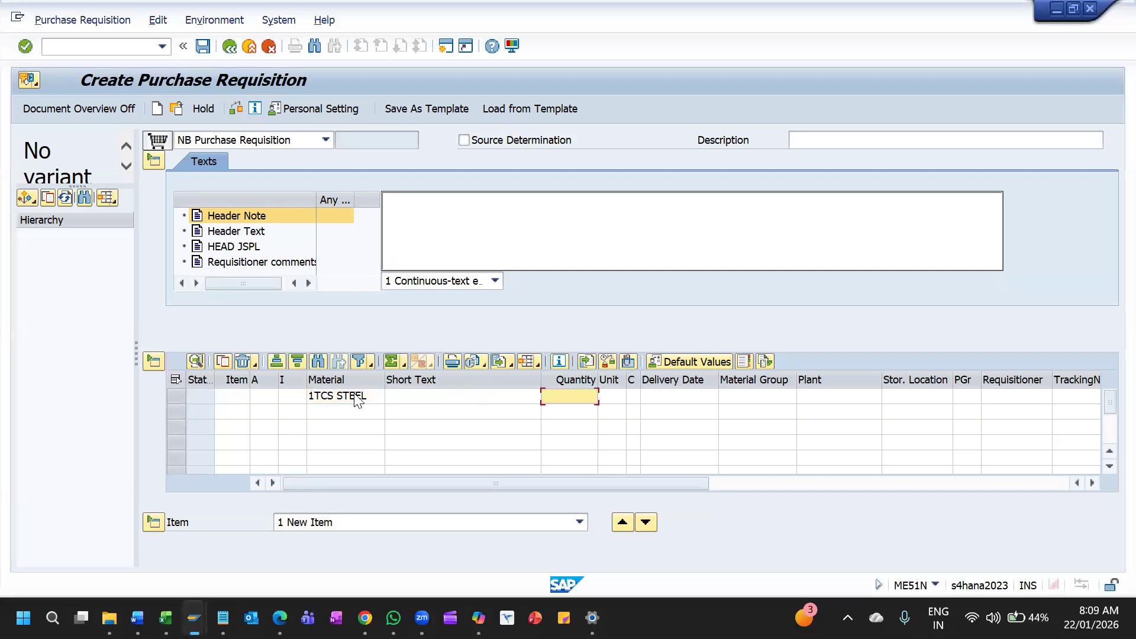
type("10")
key("Tab")
key("Tab")
key("Tab")
key("Tab")
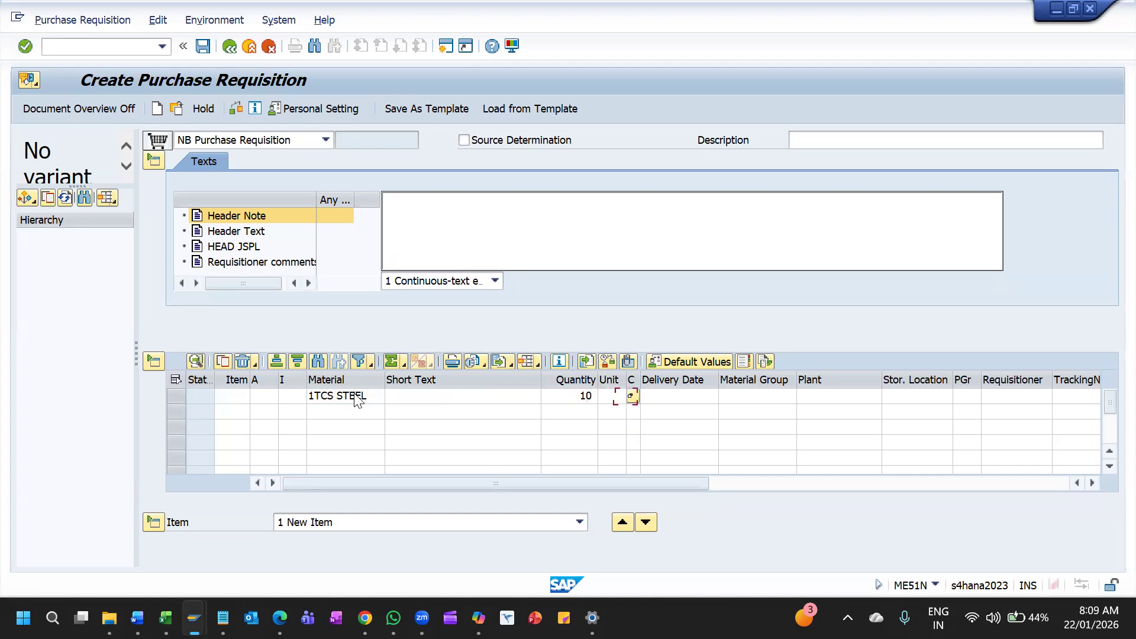
key("Tab")
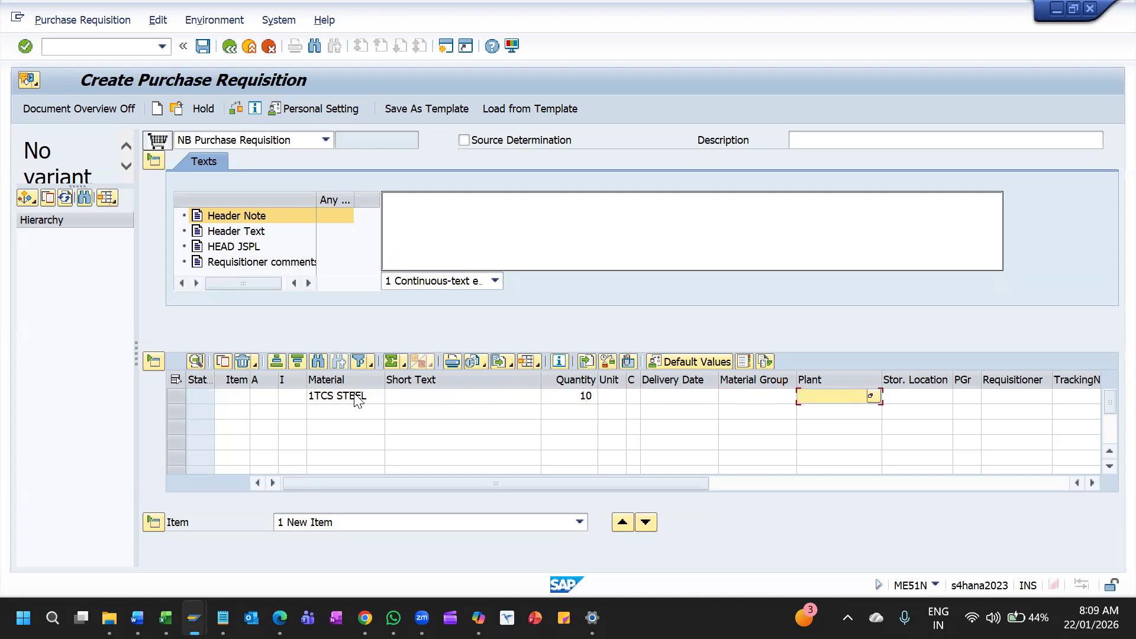
type("1tcp")
key("Tab")
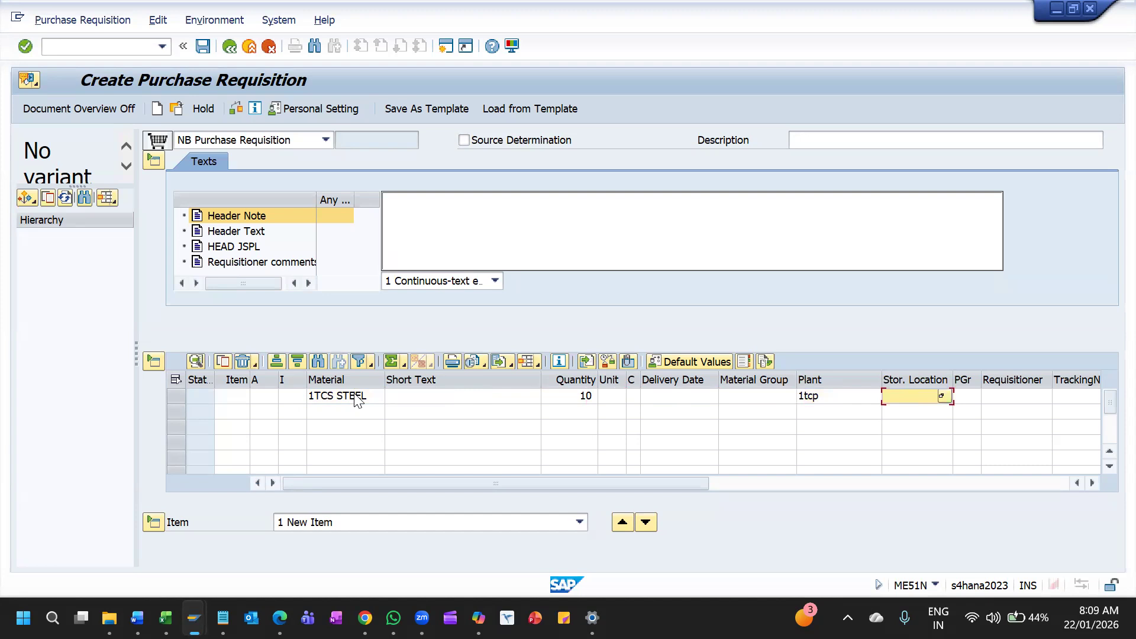
Enter 1TCS as the item's storage location search term and 001 as its purchasing group
type("1T")
type("CS")
key("Tab")
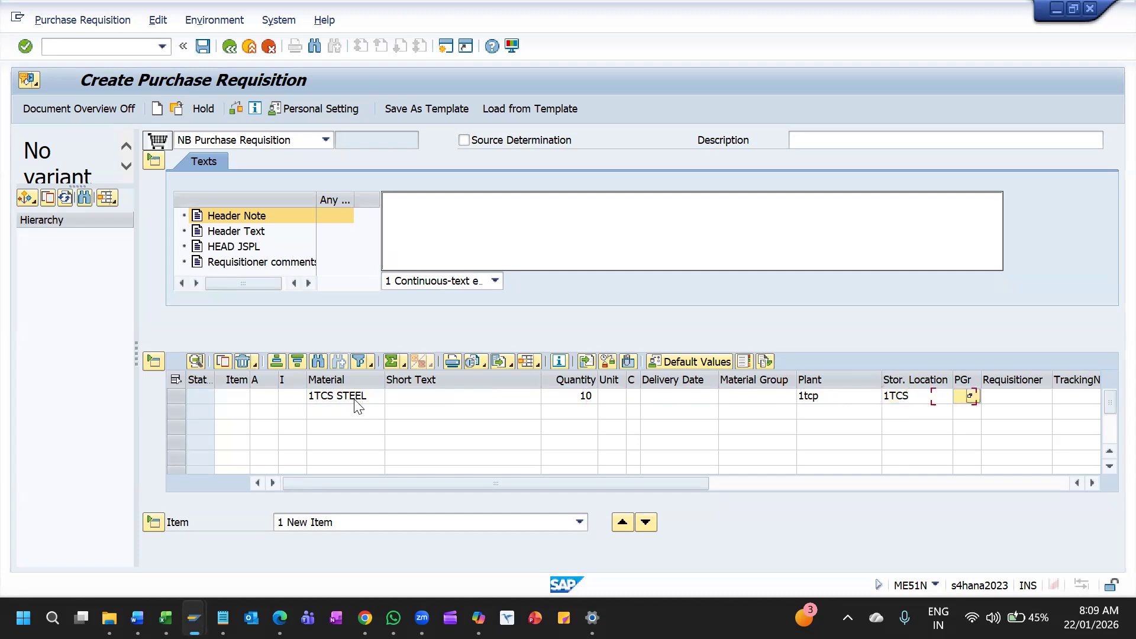
left_click(355, 400)
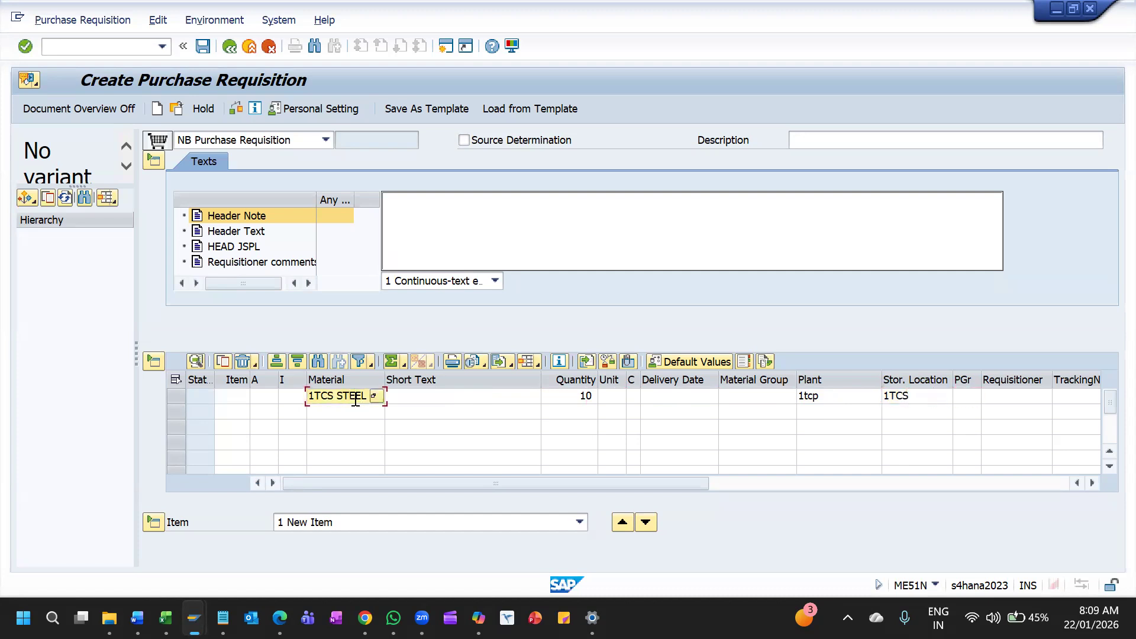
left_click(965, 401)
type("11")
key("Tab")
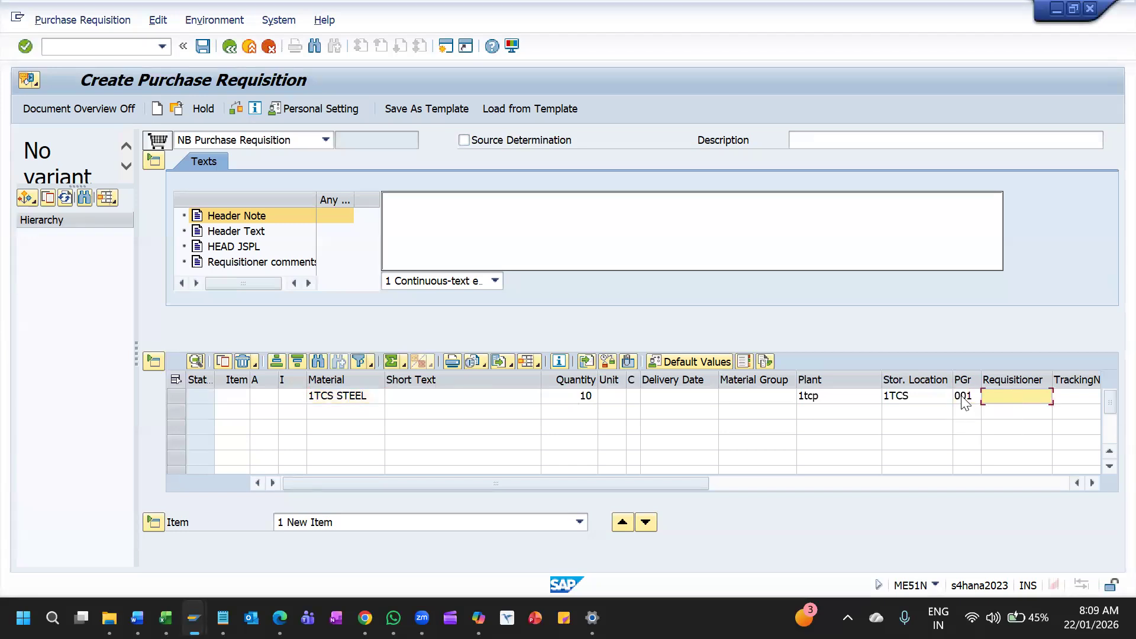
Enter PRG1 as the item's requisitioner and choose storage location 1TC1 of plant 1TCP
key("Return")
key("BackSpace")
key("BackSpace")
type("prg")
key("BackSpace")
key("BackSpace")
key("BackSpace")
type("PRG1")
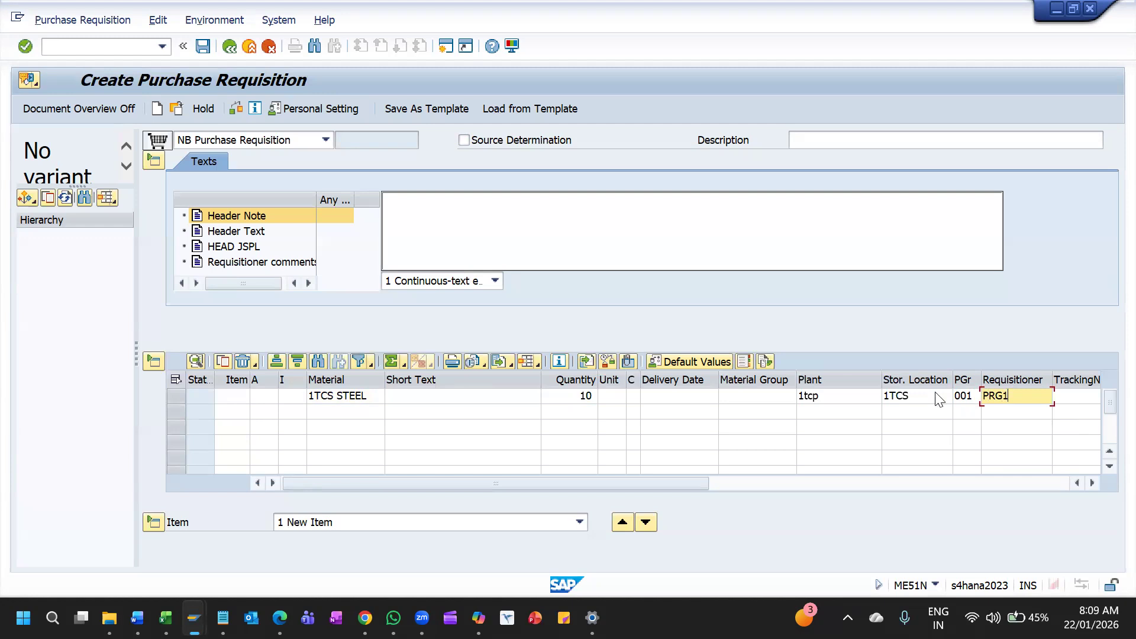
key("Return")
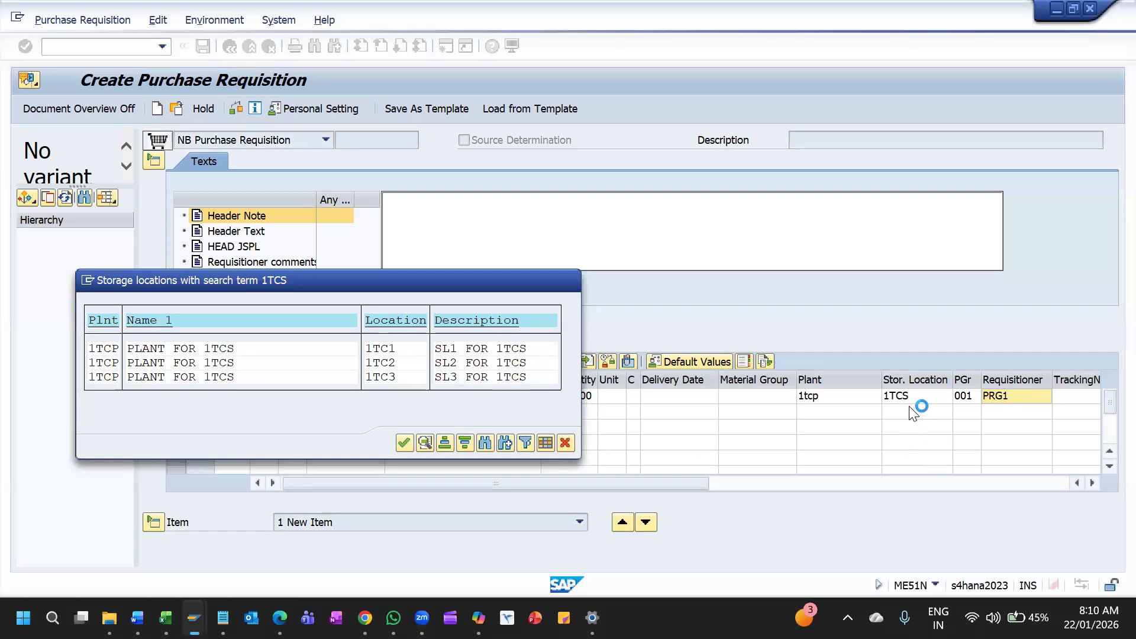
left_click(407, 445)
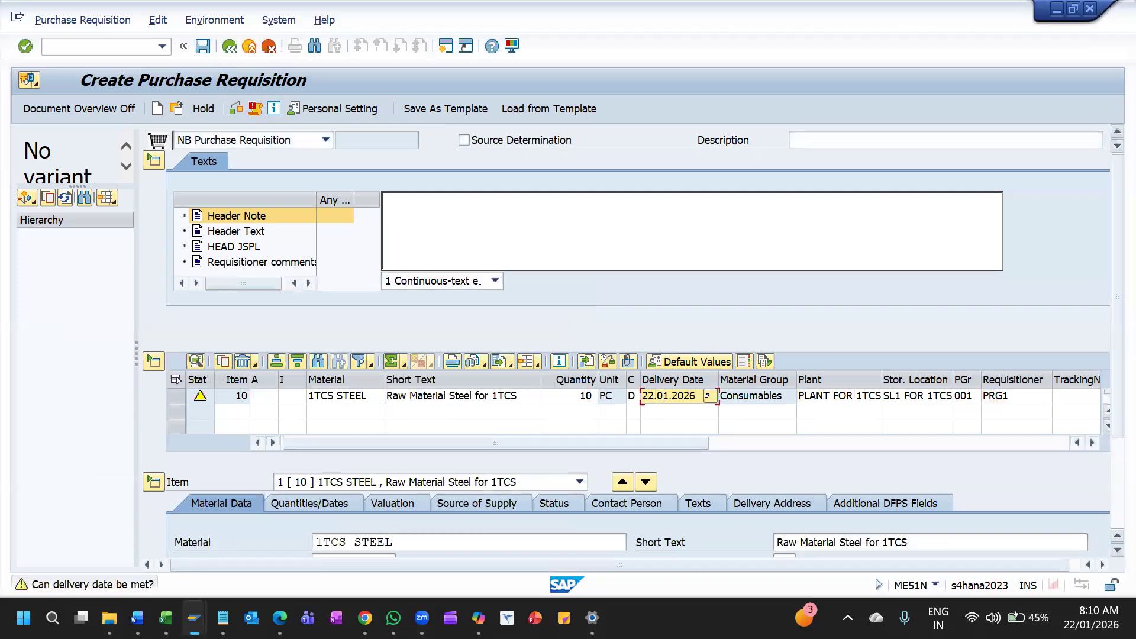
Change the item's delivery date to 31.01.2026 and confirm it
left_click(650, 398)
key("Return")
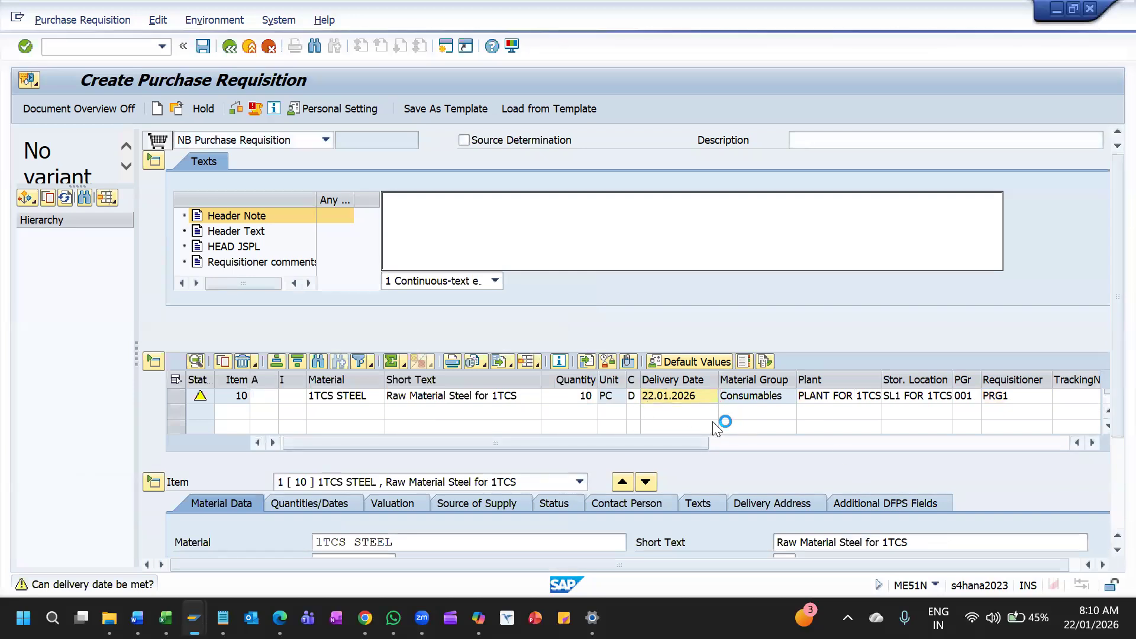
left_click(651, 398)
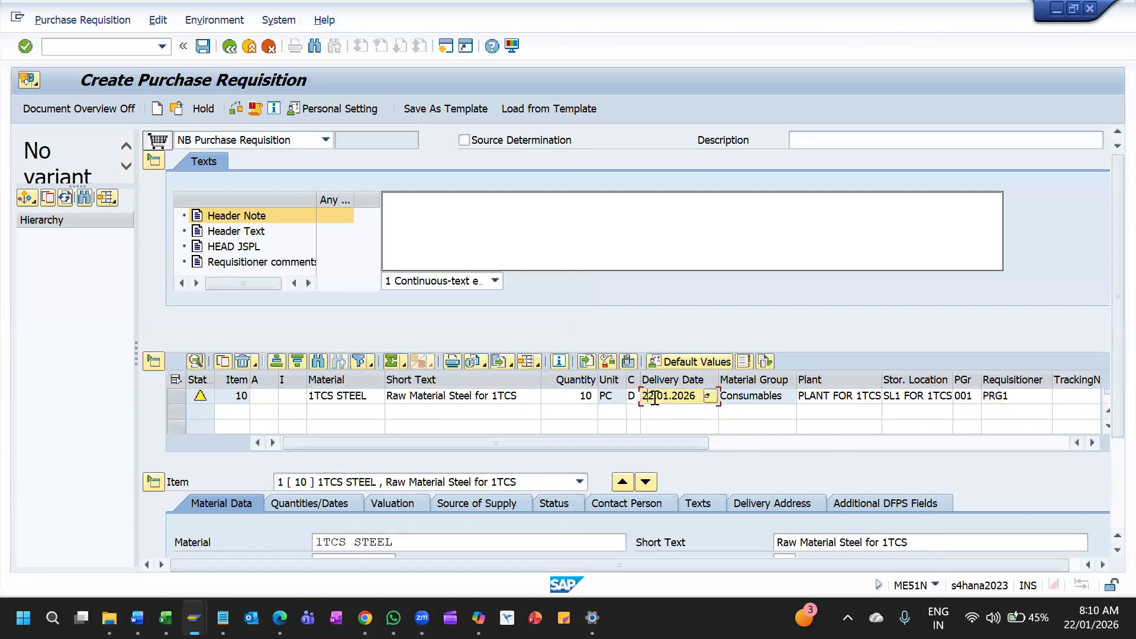
key("Delete")
key("BackSpace")
type("31")
key("Return")
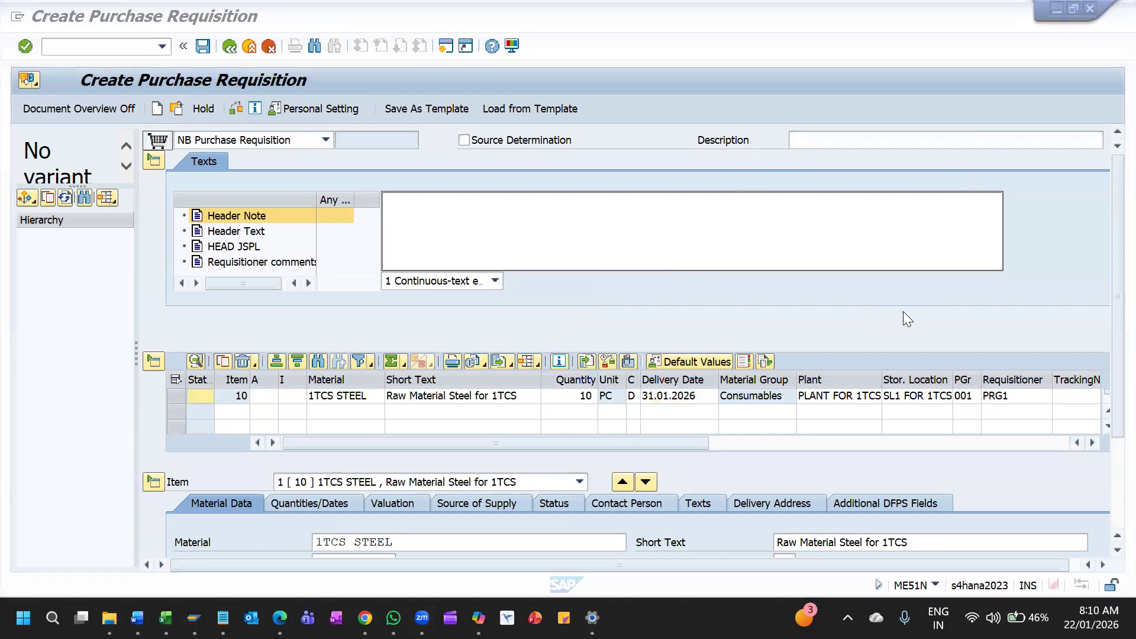
Check the purchase requisition for errors and save it
left_click(833, 298)
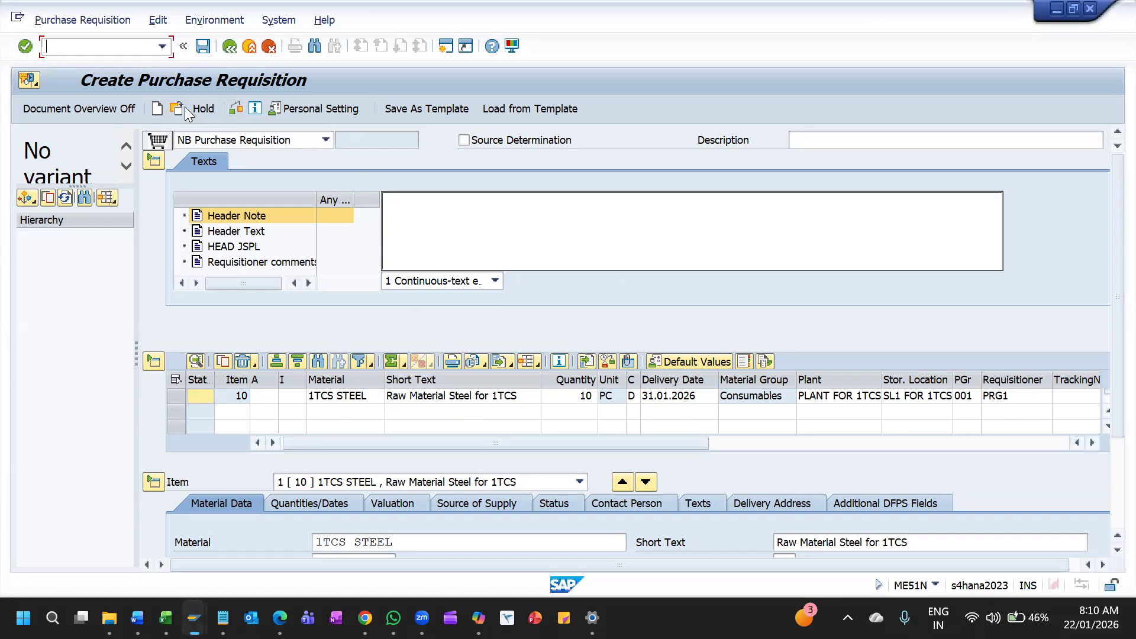
left_click(237, 113)
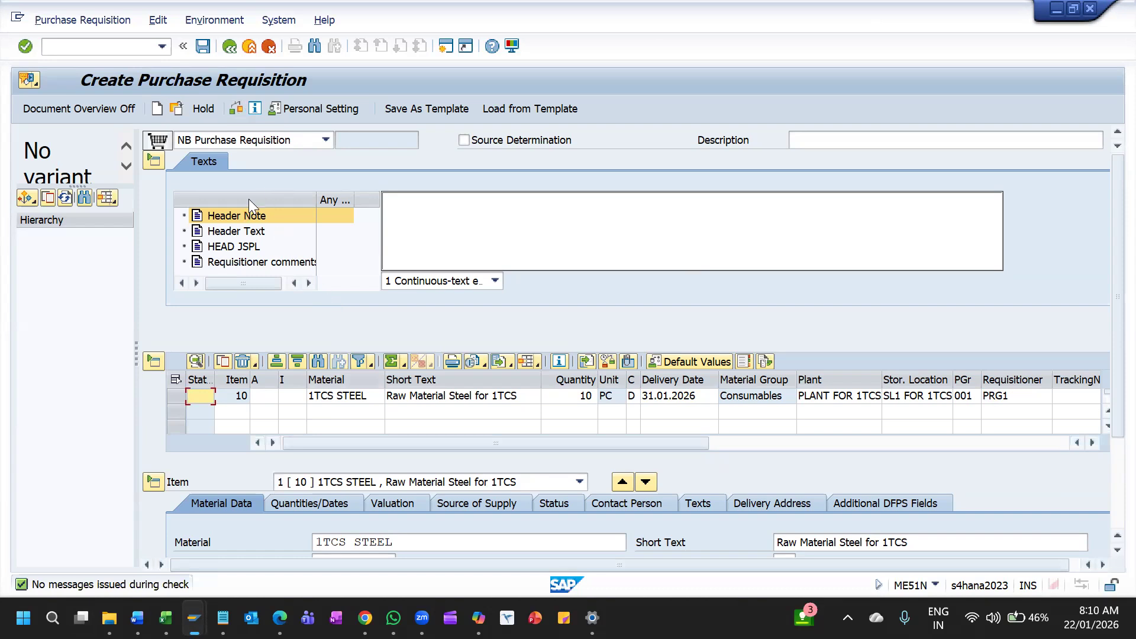
left_click(202, 48)
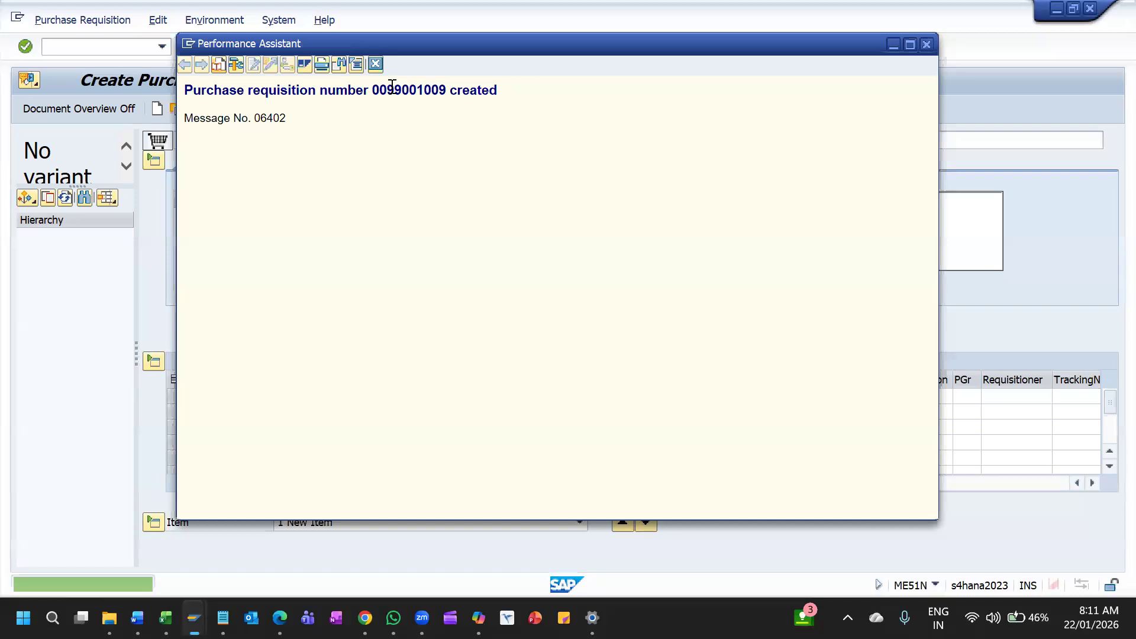
Select the new requisition number in the detailed save message and close the message window
triple_click(392, 89)
left_click(391, 86)
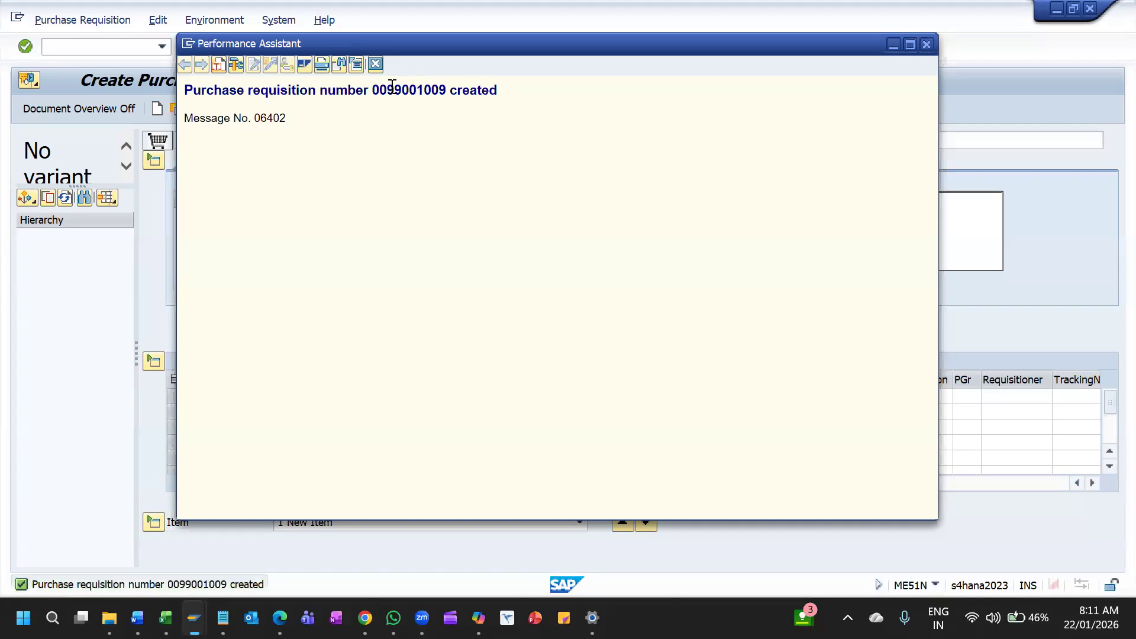
double_click(391, 89)
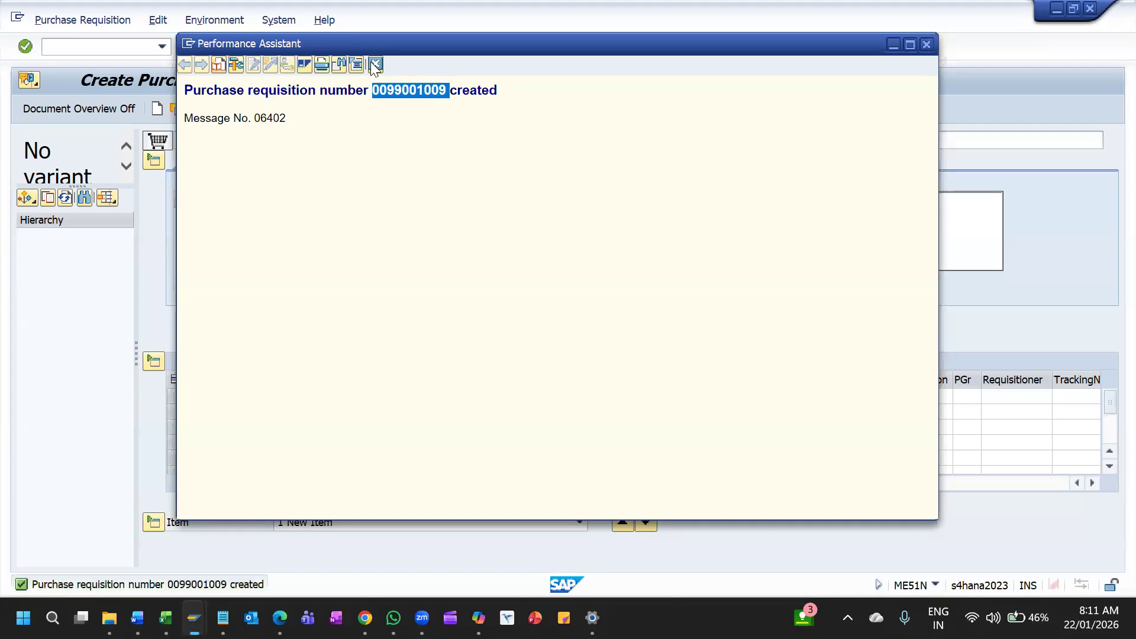
left_click(375, 64)
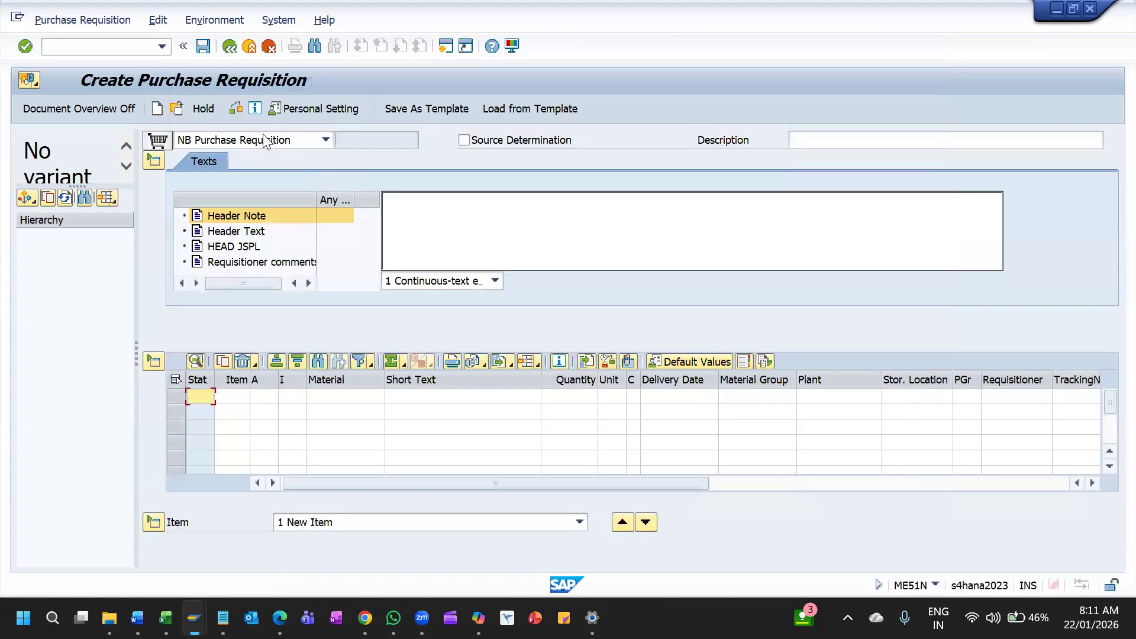
left_click(96, 21)
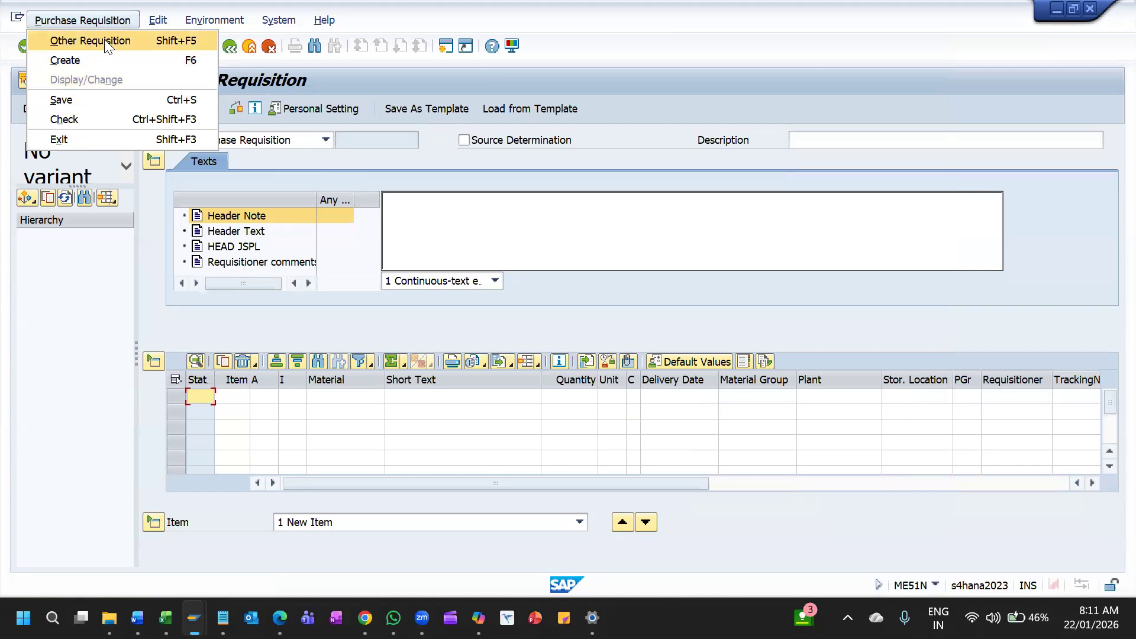
mouse_move(215, 19)
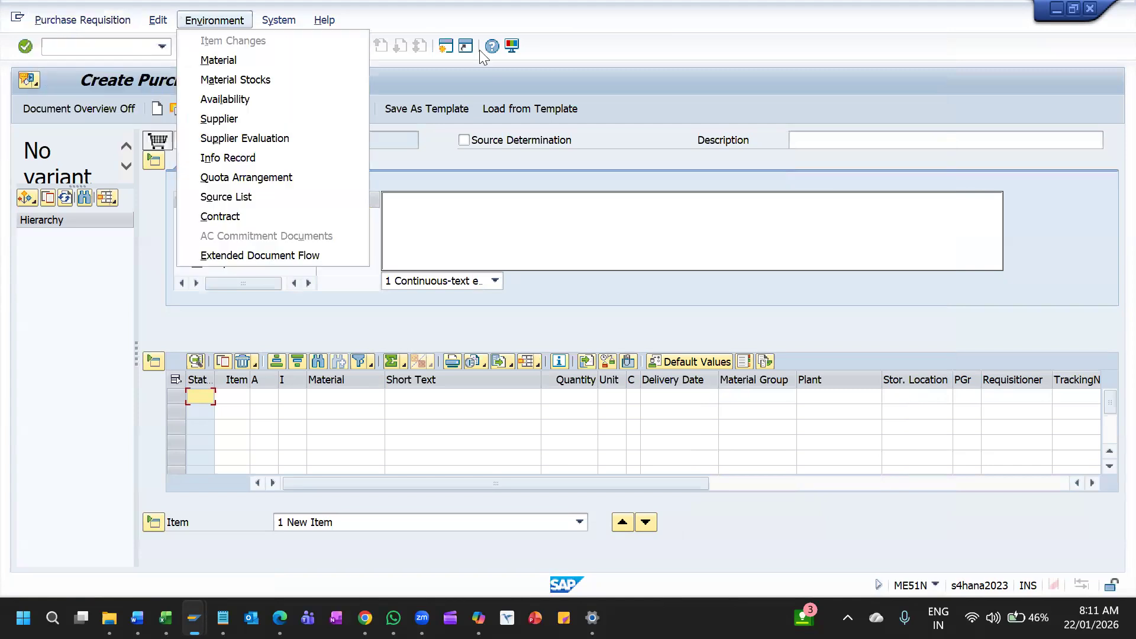
left_click(548, 50)
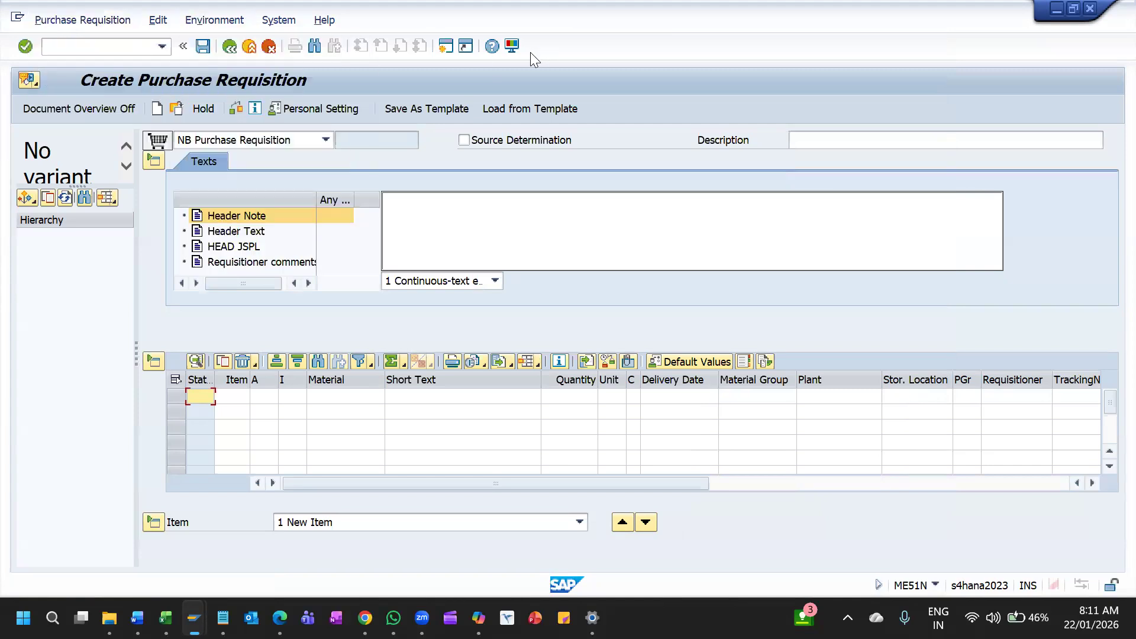
Leave requisition creation and open the purchase requisition list display with transaction ME5A
left_click(229, 45)
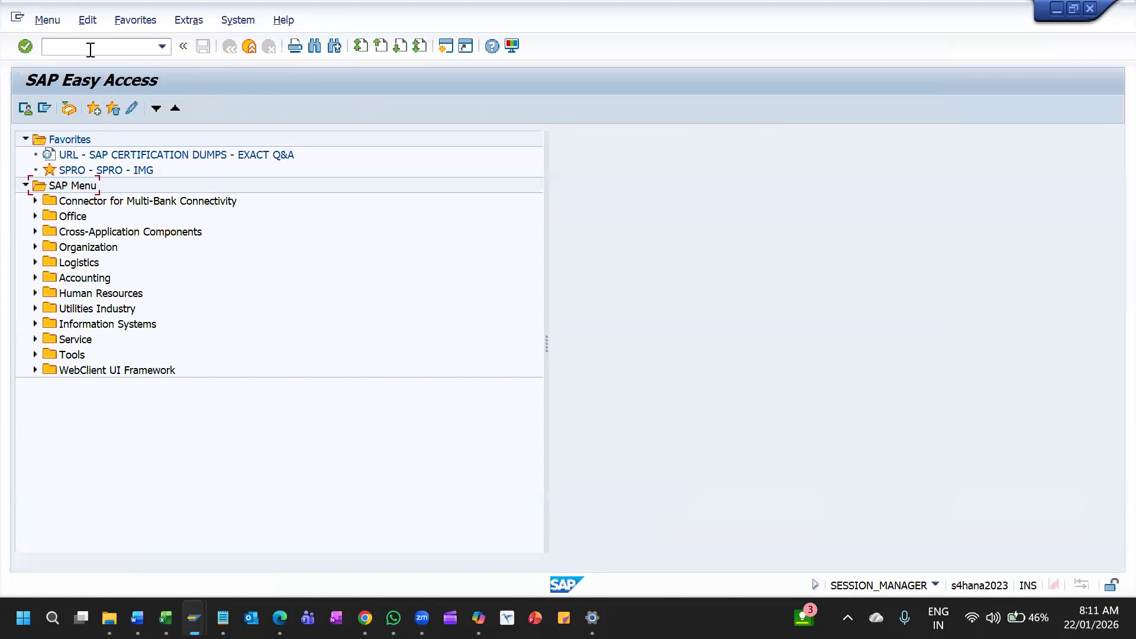
type("ME2A")
key("Return")
mouse_move(194, 618)
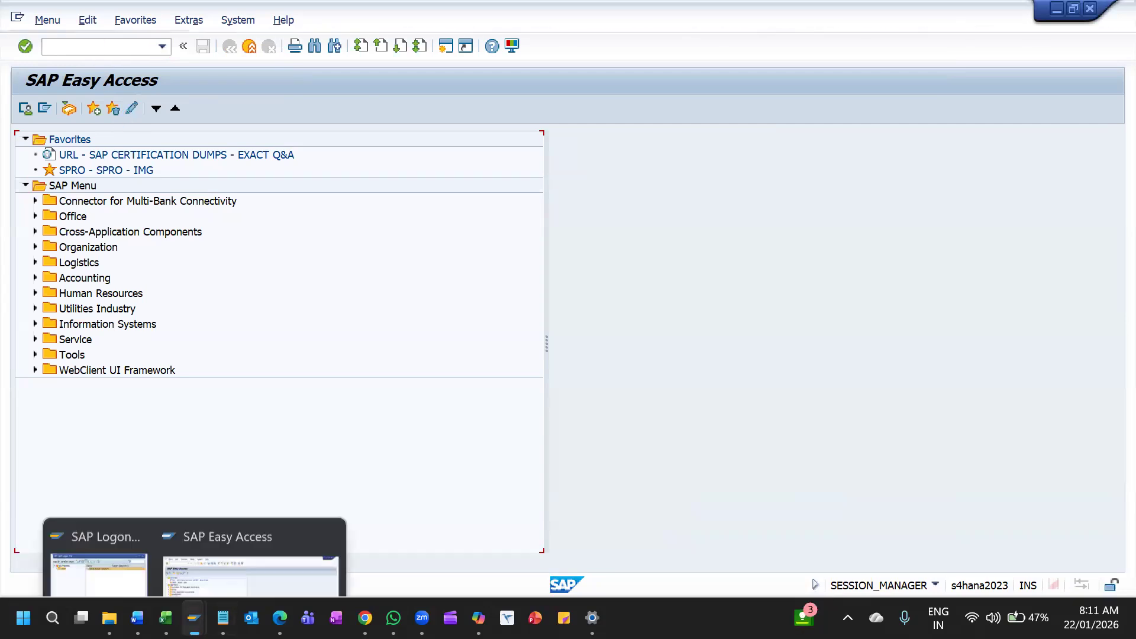
left_click(228, 527)
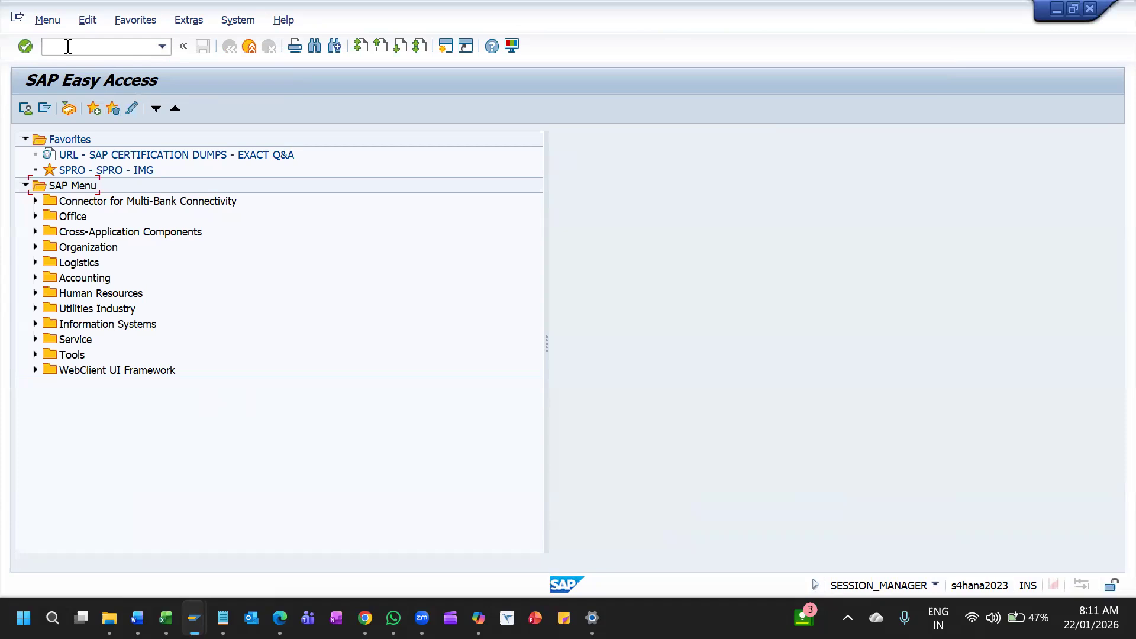
type("ME5A")
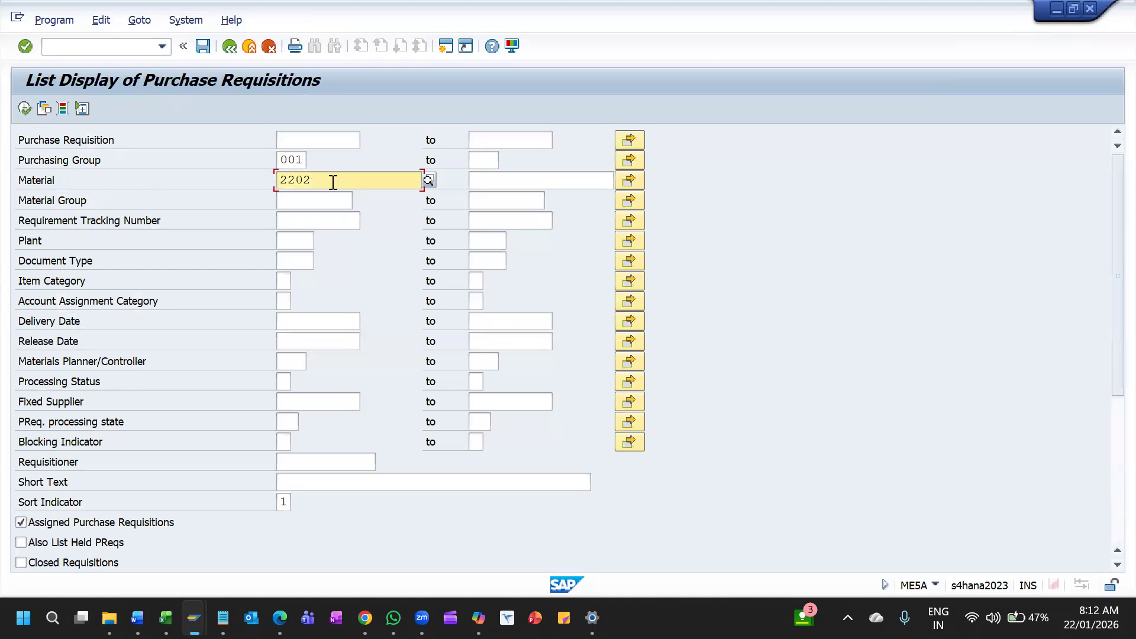
Clear the material and purchasing group selection criteria of the requisition list
key("BackSpace")
key("BackSpace")
key("BackSpace")
key("BackSpace")
key("shift+Tab")
key("shift+Tab")
key("shift+Tab")
key("BackSpace")
key("Down")
key("Down")
key("Down")
key("Down")
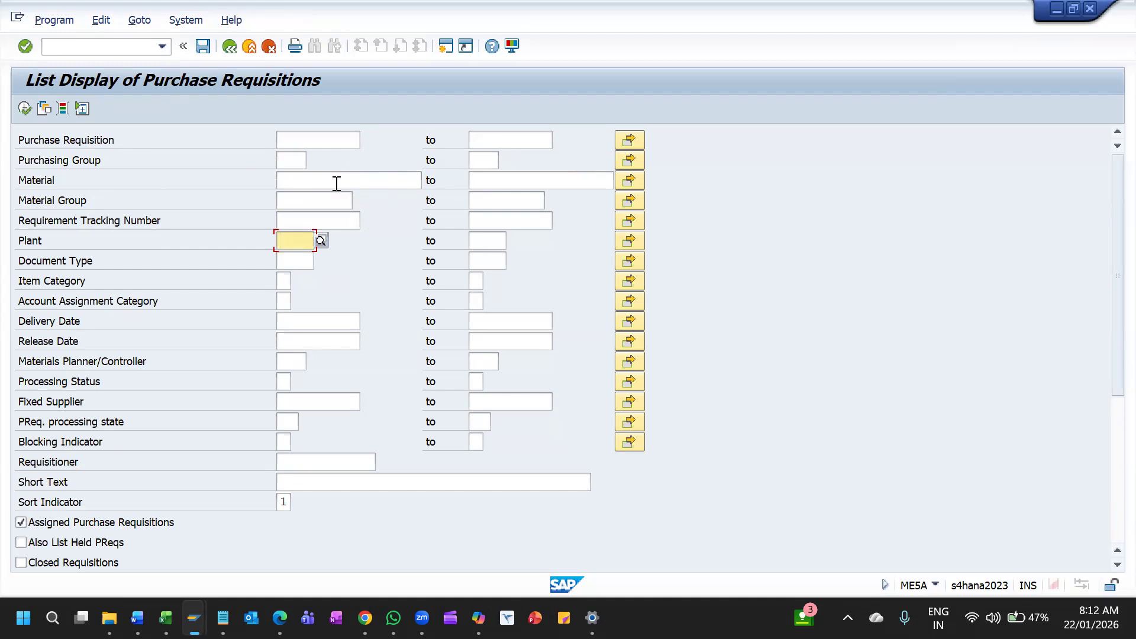
Set the plant criterion to 1TCP and run the purchase requisition list
type("1SCP")
key("Return")
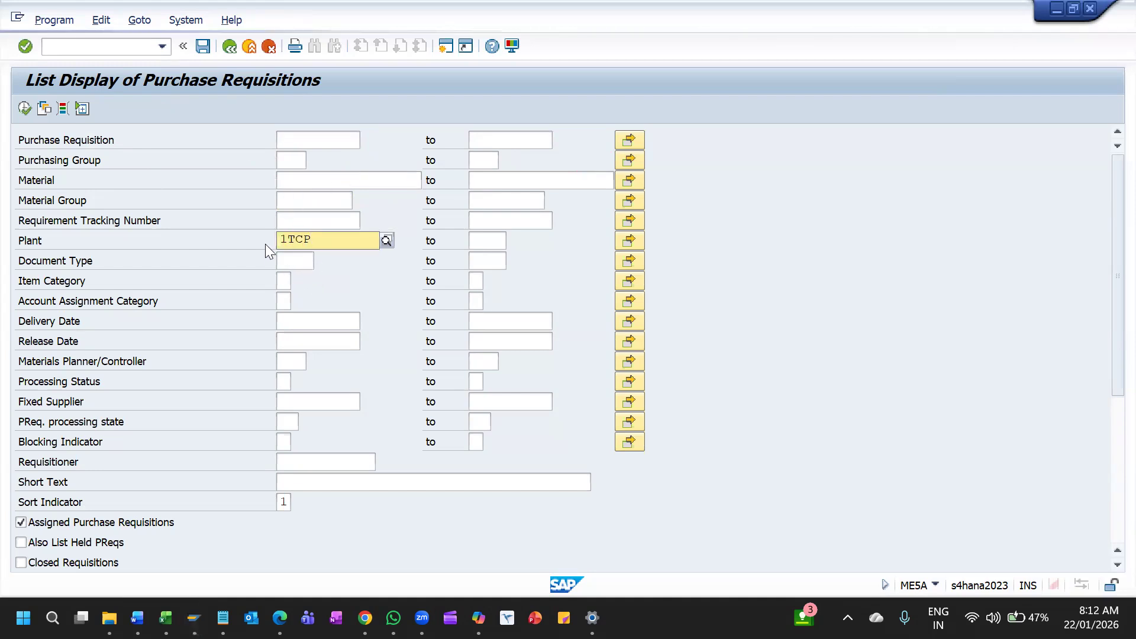
left_click(311, 274)
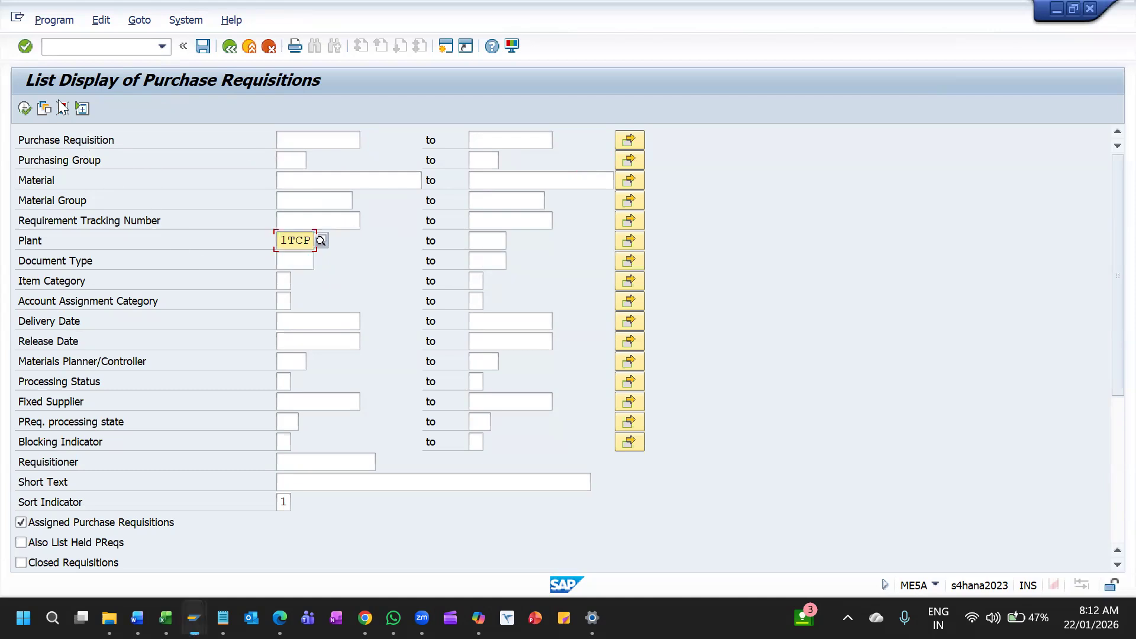
left_click(25, 109)
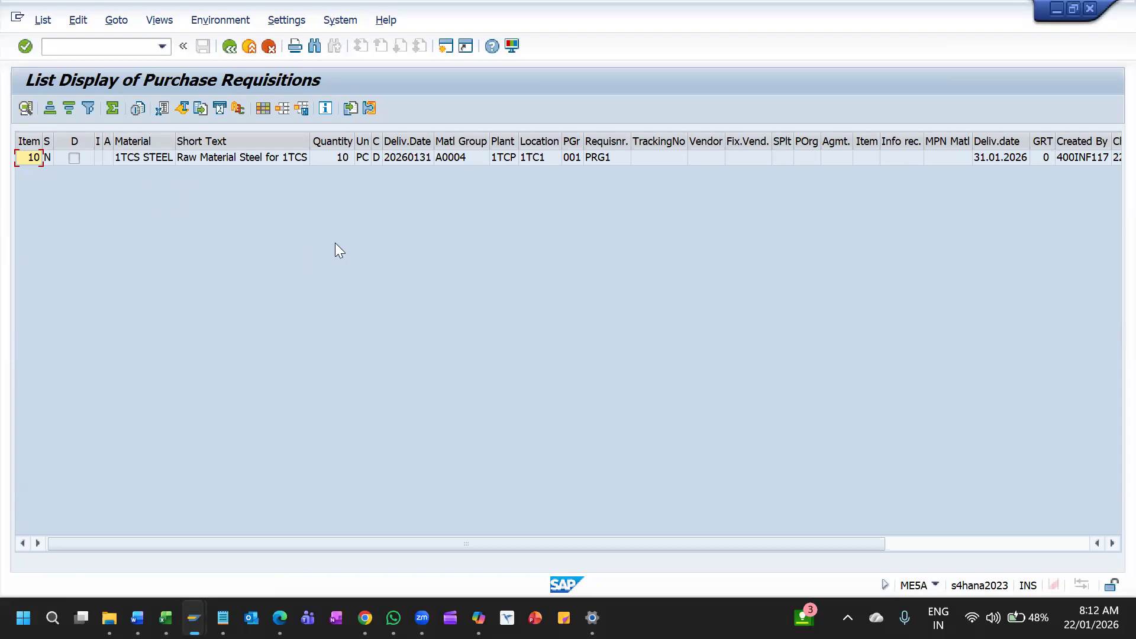
Open an additional session and start the Data Browser with transaction SE16
left_click(446, 46)
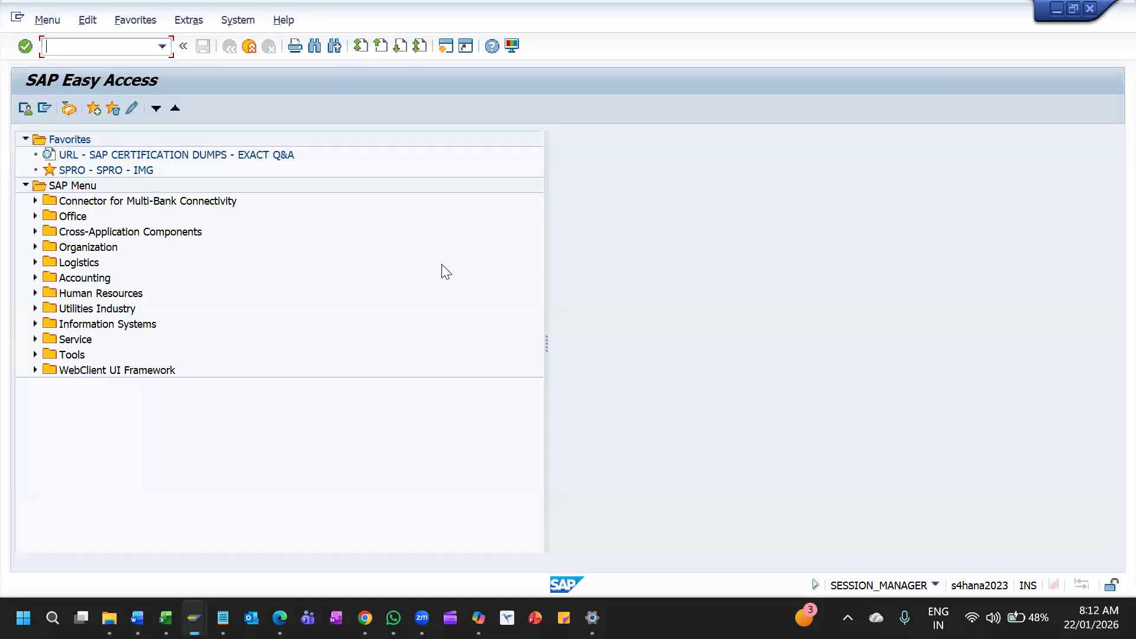
type("1")
left_click(446, 271)
left_click(126, 49)
type("SE16")
key("Return")
Enter LFB1 as the table name in the Data Browser and confirm it
type("LFB11")
key("Return")
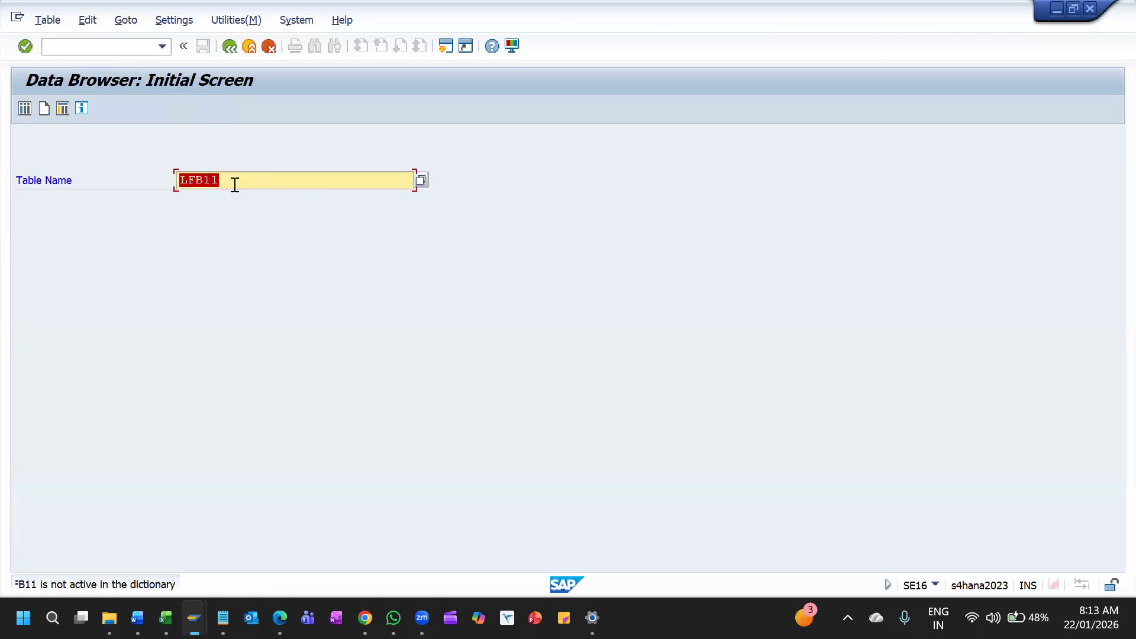
key("BackSpace")
key("Return")
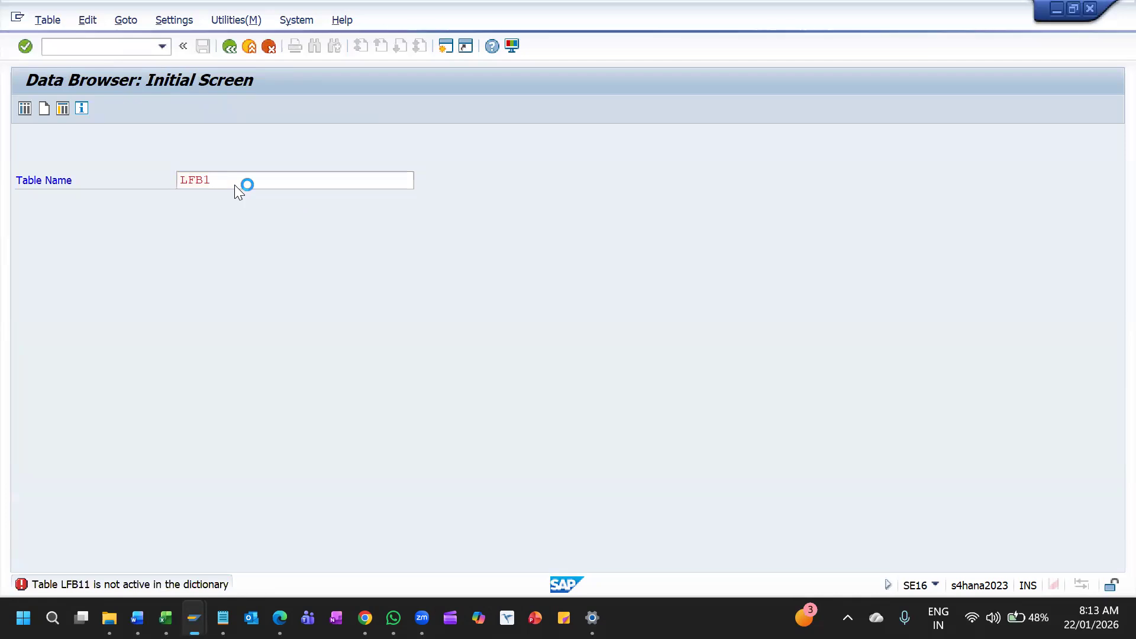
Restrict the LFB1 selection to company code 1TCS and display the matching table entries
left_click(299, 180)
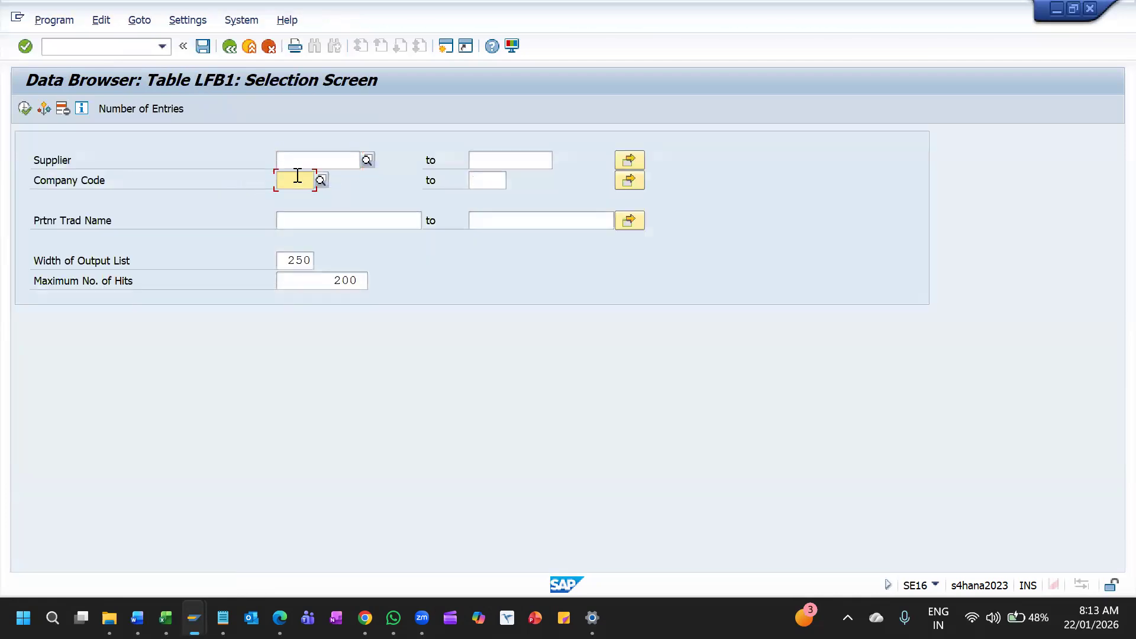
type("GTC")
key("BackSpace")
key("BackSpace")
key("BackSpace")
key("F8")
type("T")
key("F8")
type("1TC")
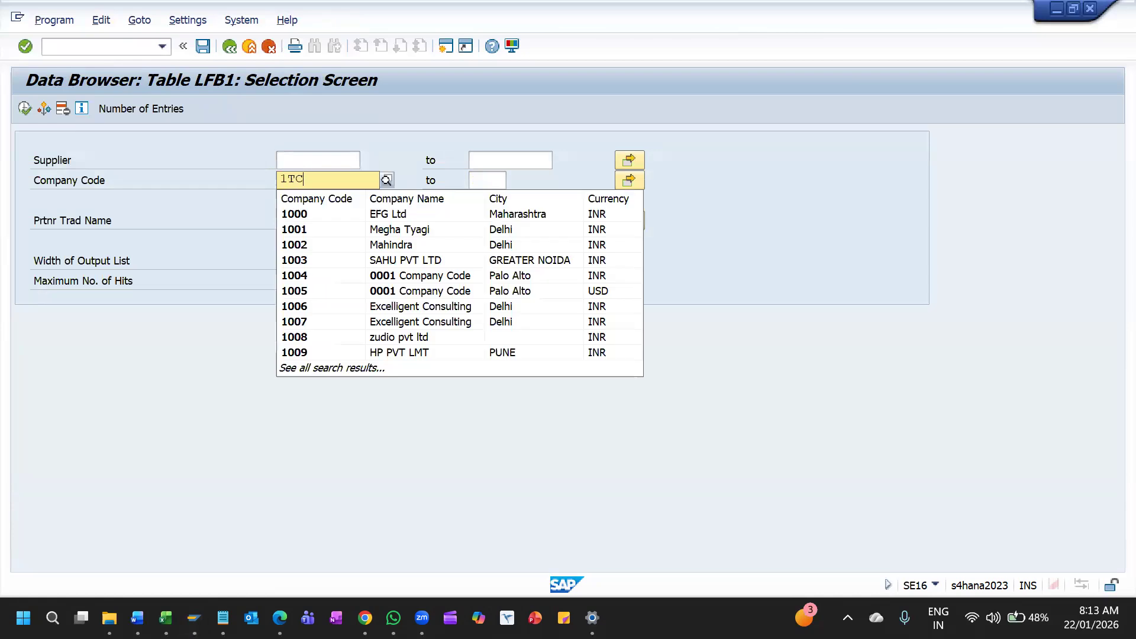
type("S")
key("Return")
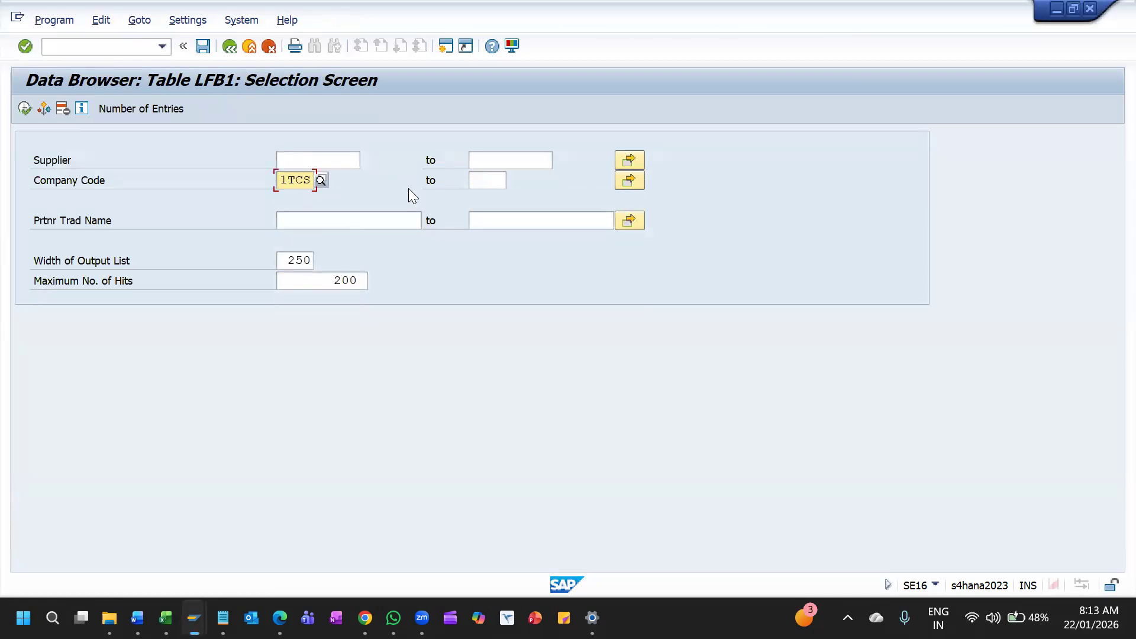
left_click(24, 108)
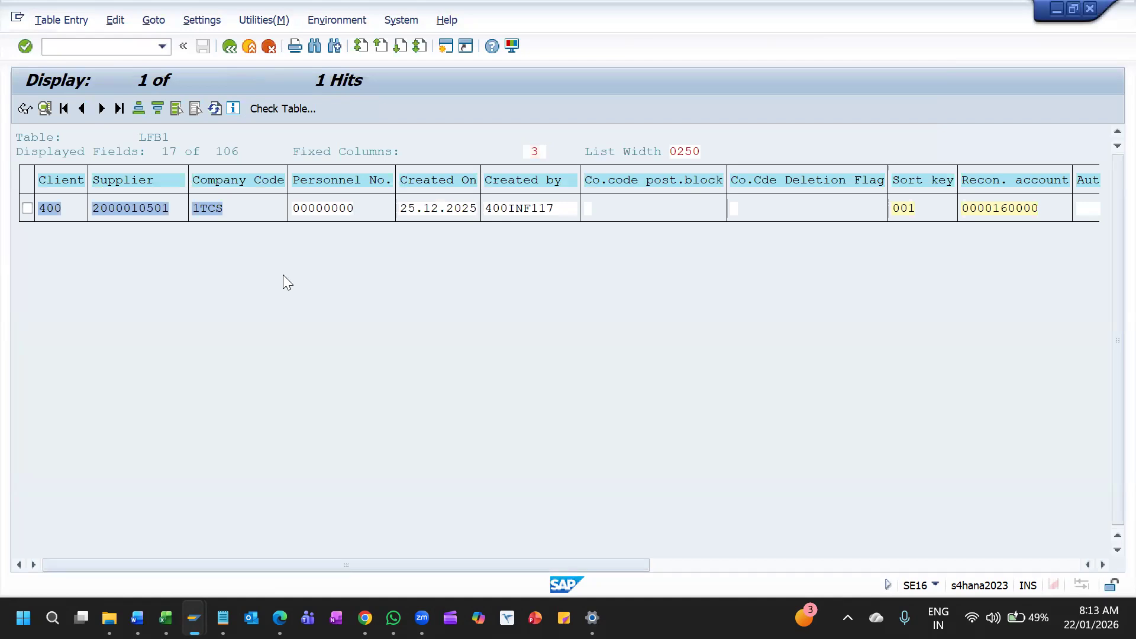
Return to the LFB1 selection screen and open an additional session
key("F3")
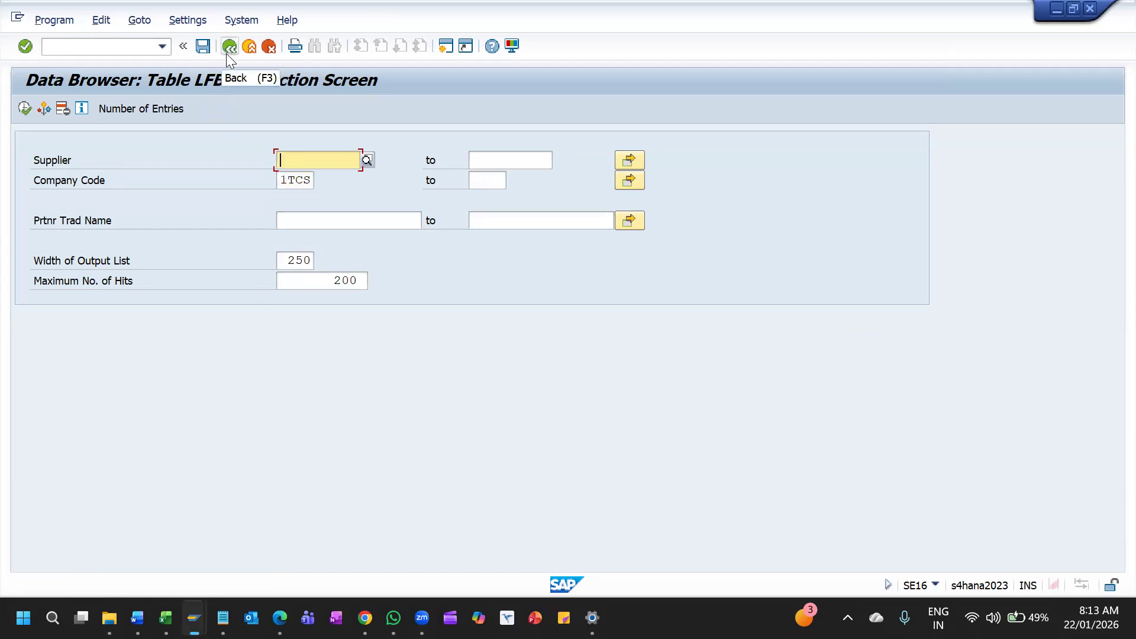
left_click(445, 46)
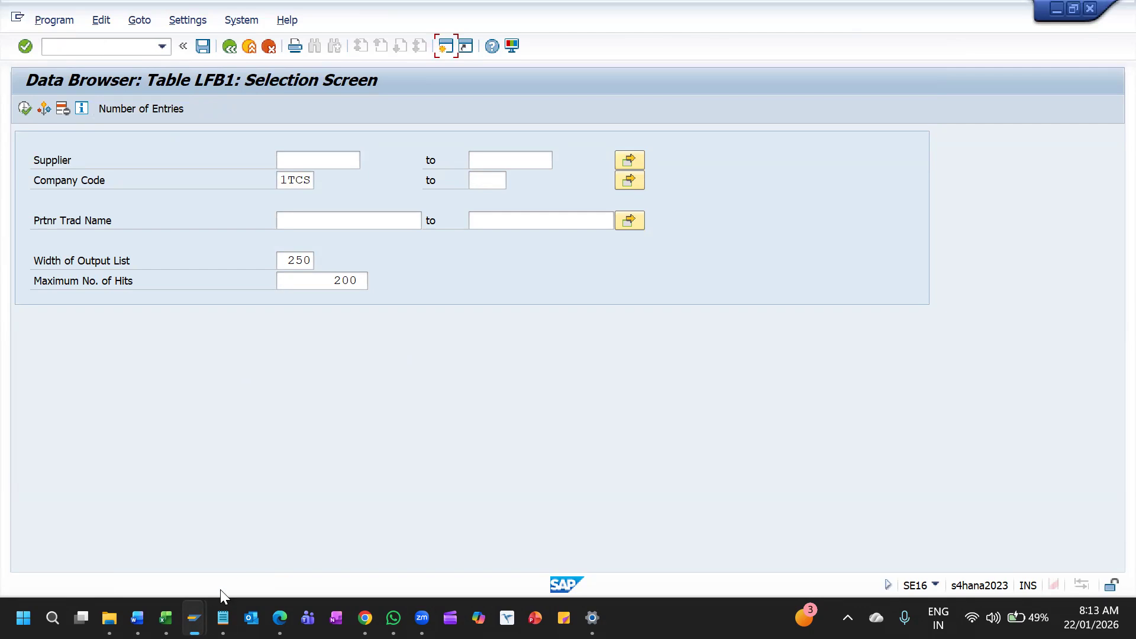
left_click(194, 618)
left_click(342, 524)
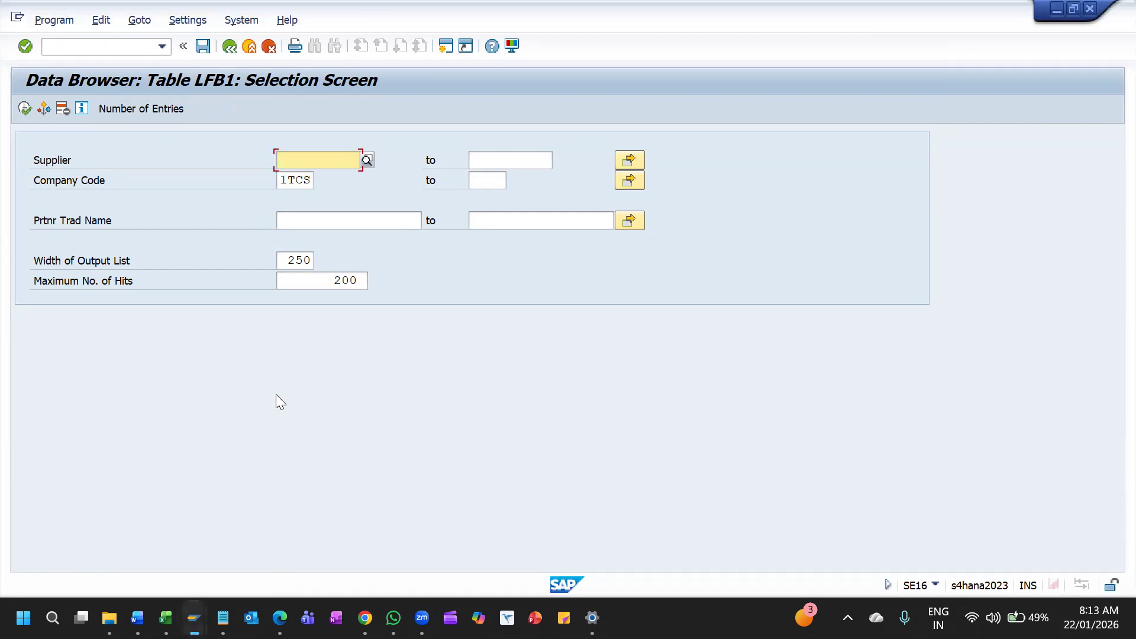
left_click(445, 46)
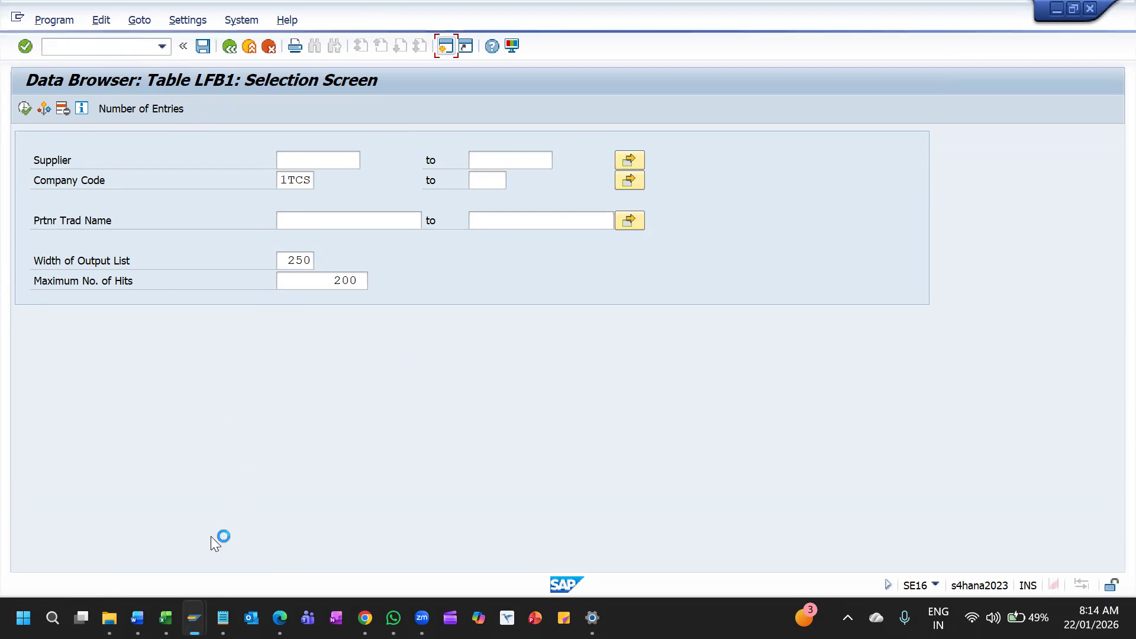
mouse_move(195, 617)
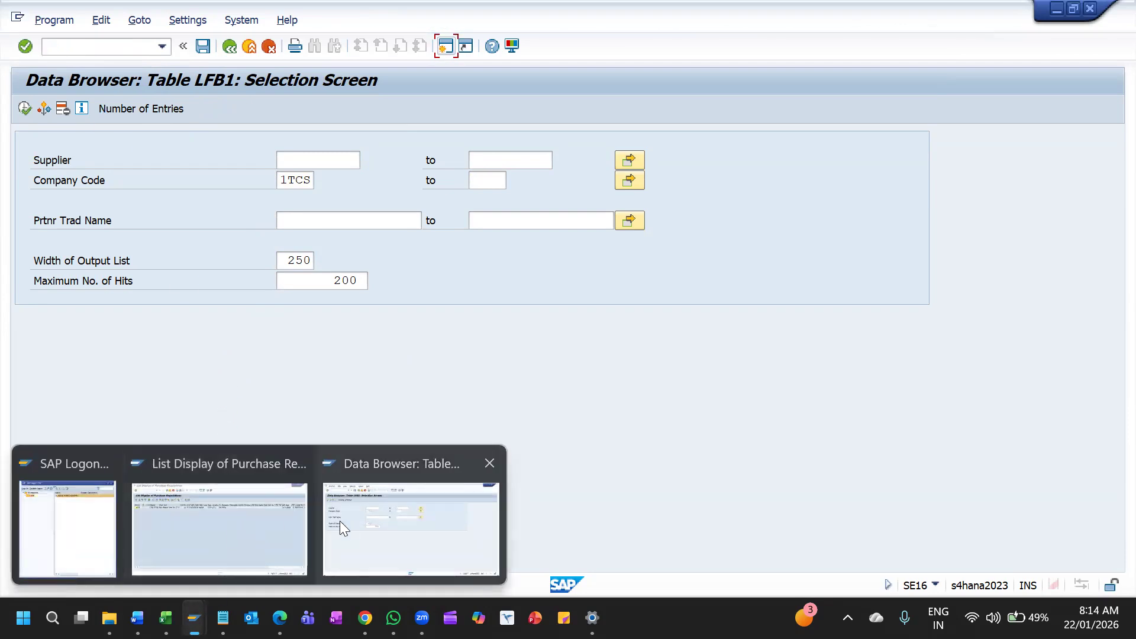
left_click(343, 523)
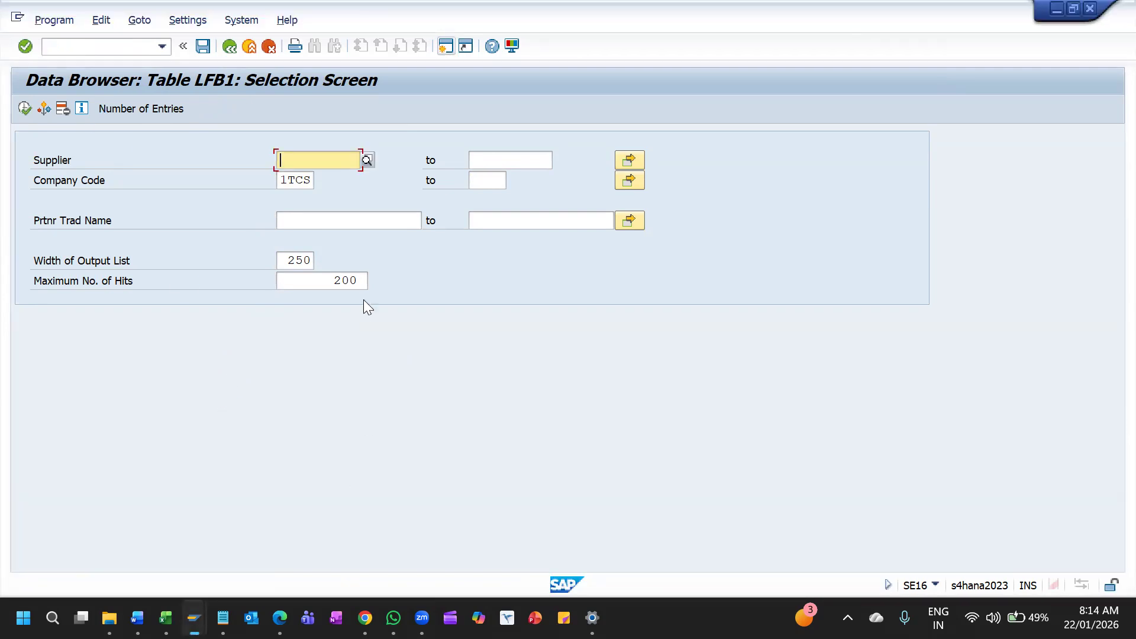
mouse_move(195, 618)
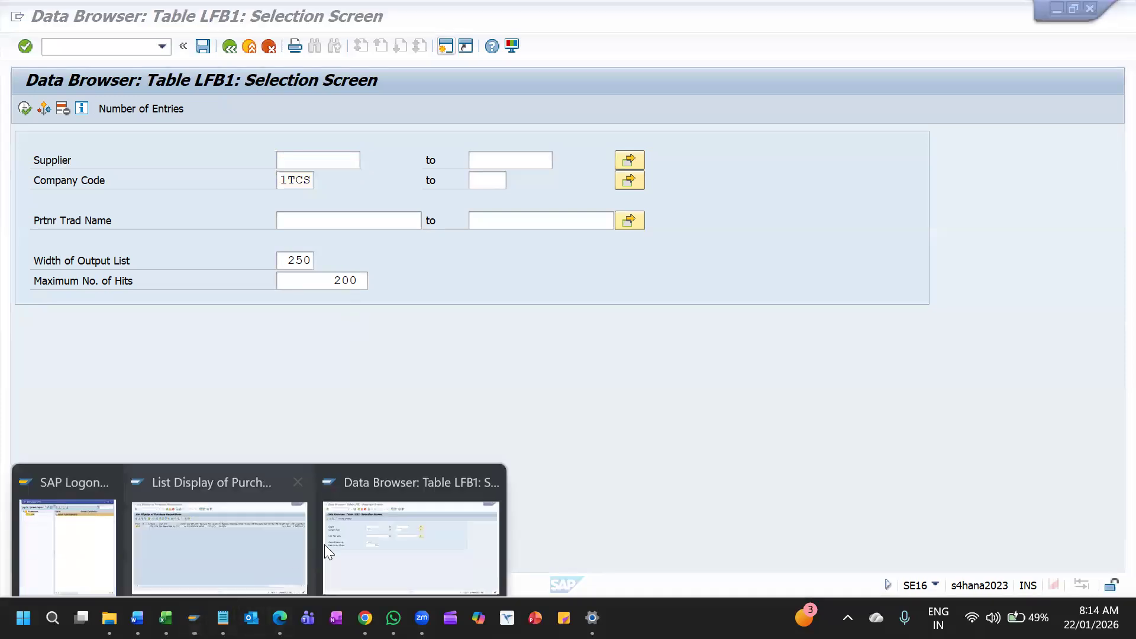
left_click(363, 515)
Start business partner maintenance with transaction BP and bring its session to the front
key("F3")
key("F3")
type("BP")
key("Return")
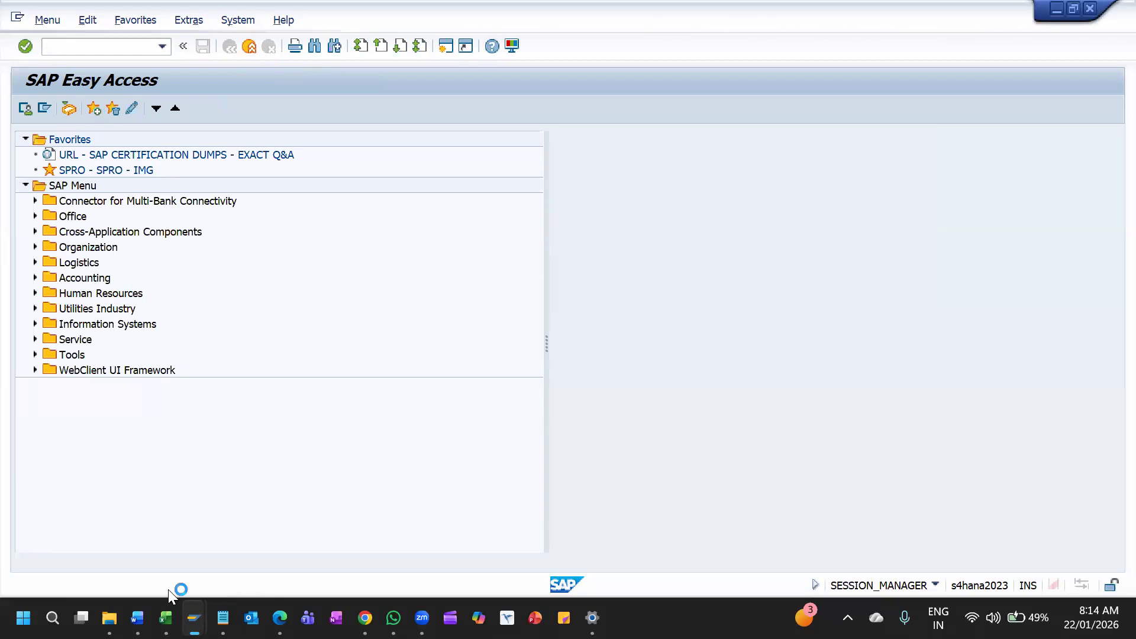
mouse_move(194, 618)
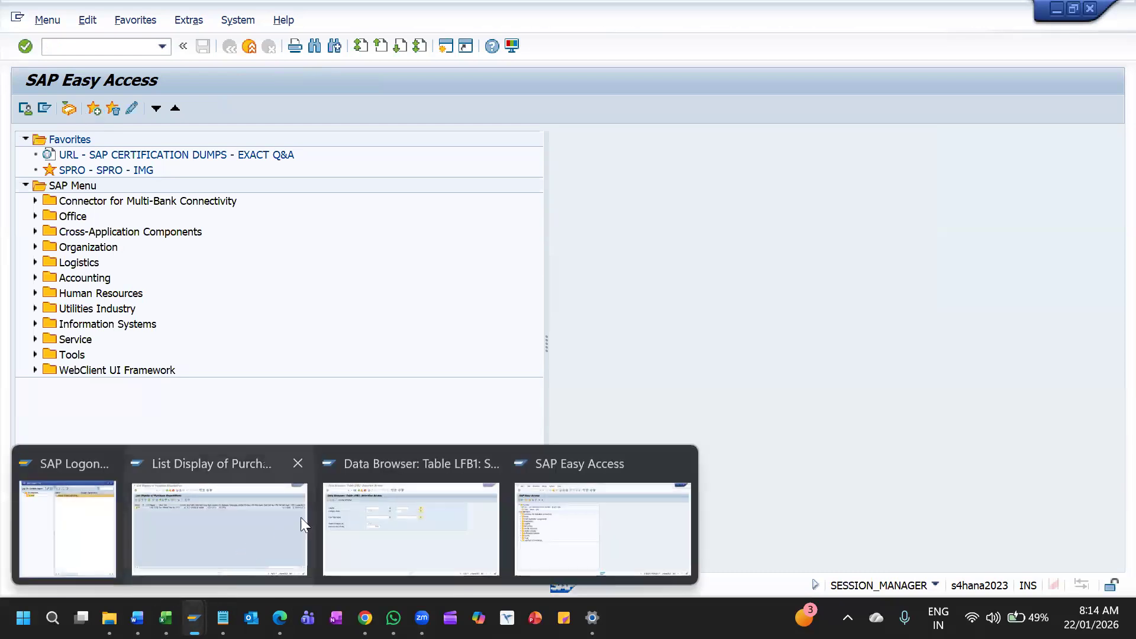
left_click(542, 521)
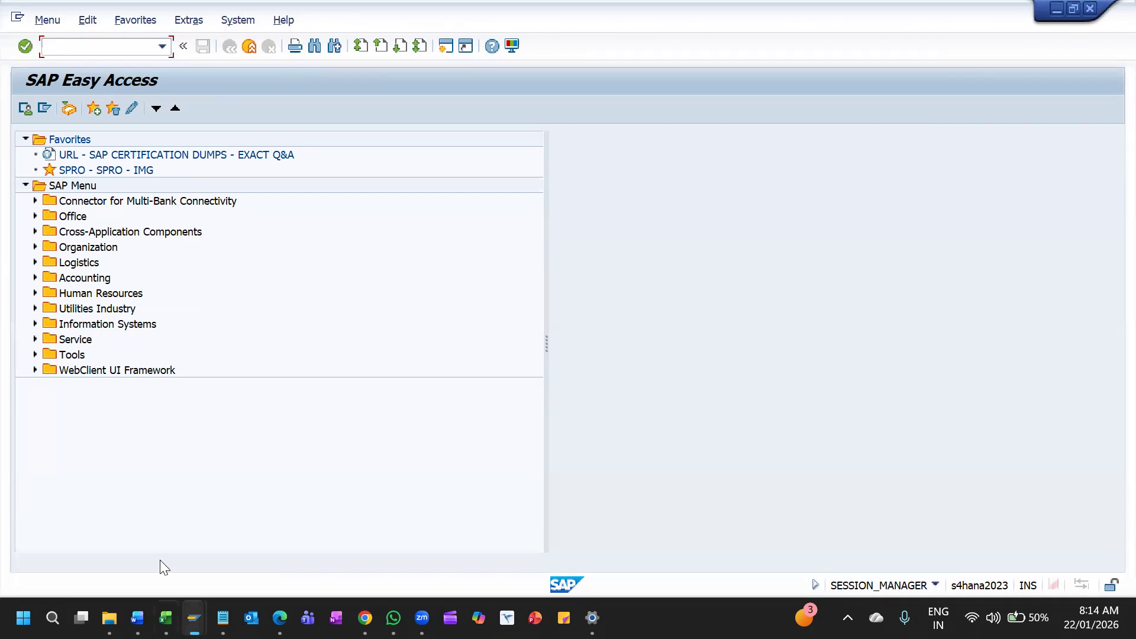
mouse_move(194, 618)
left_click(554, 558)
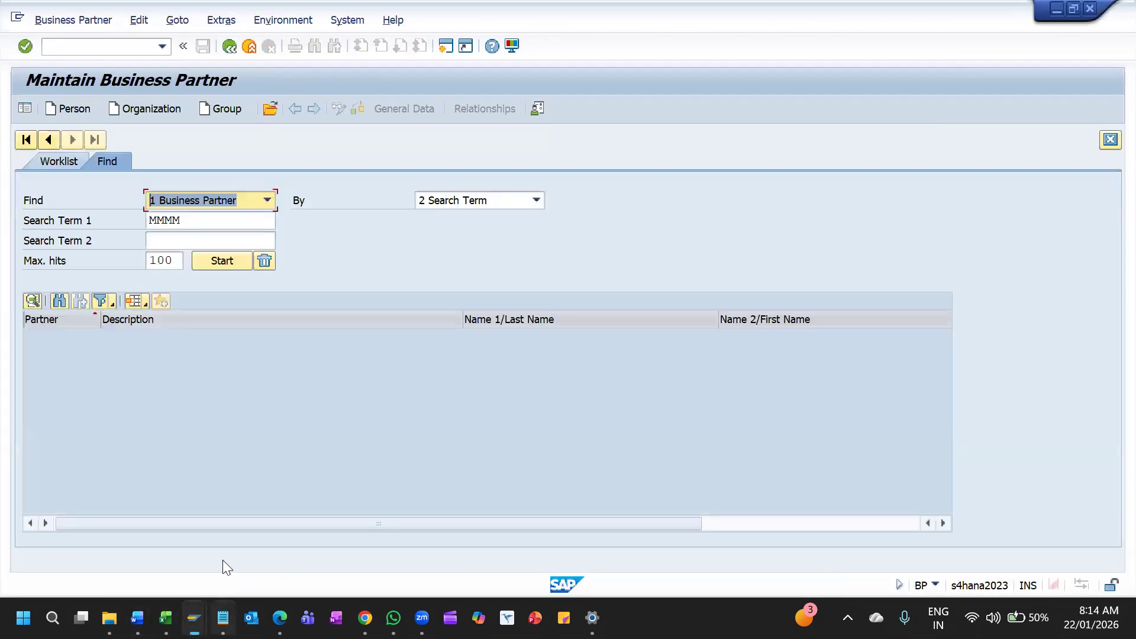
Clear the first search term and start creating a business partner as an organization in the general role 000000
key("Tab")
key("Tab")
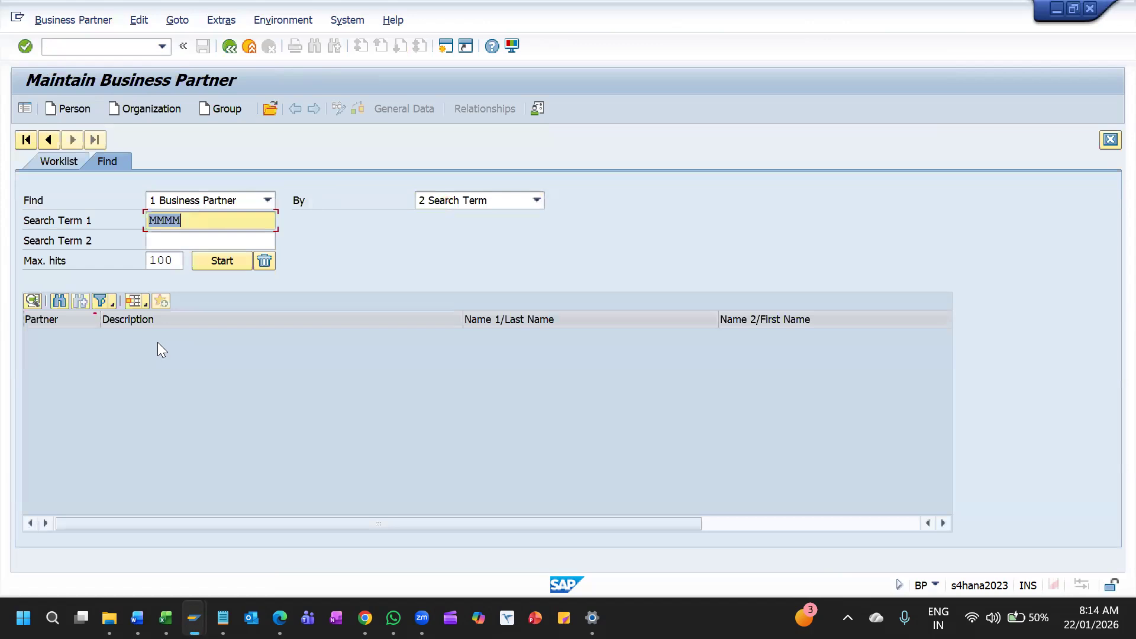
key("BackSpace")
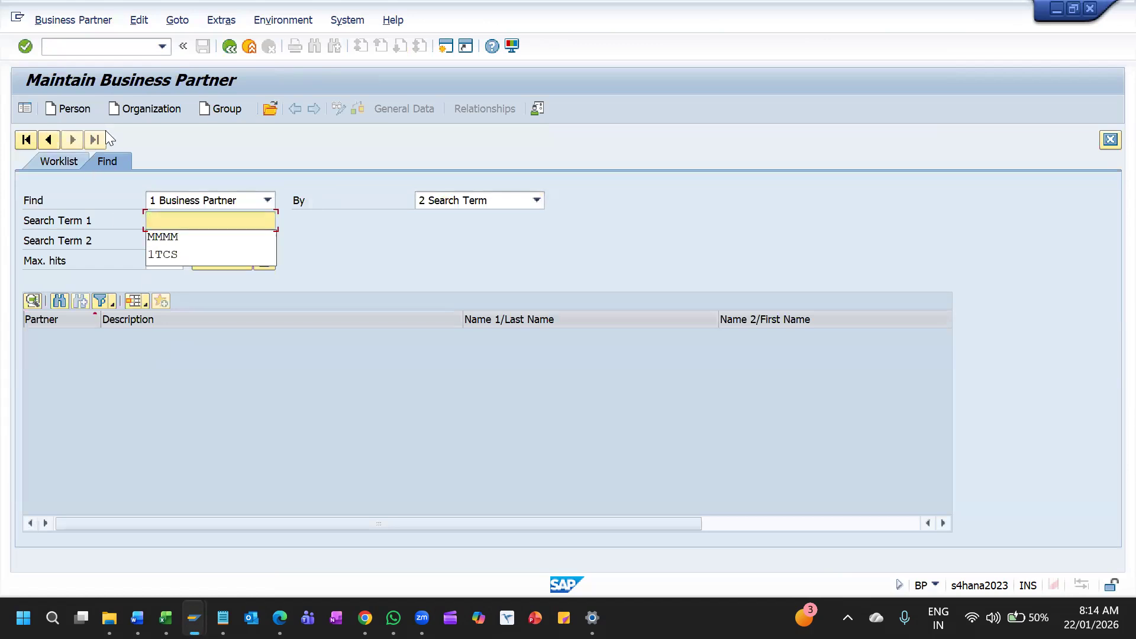
left_click(142, 110)
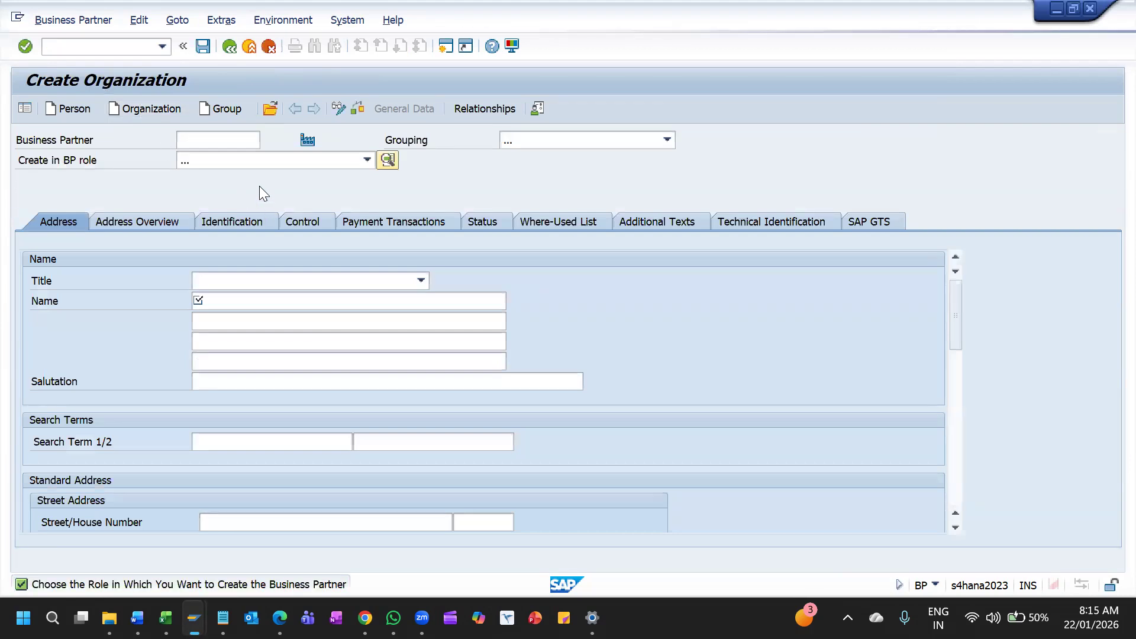
left_click(260, 157)
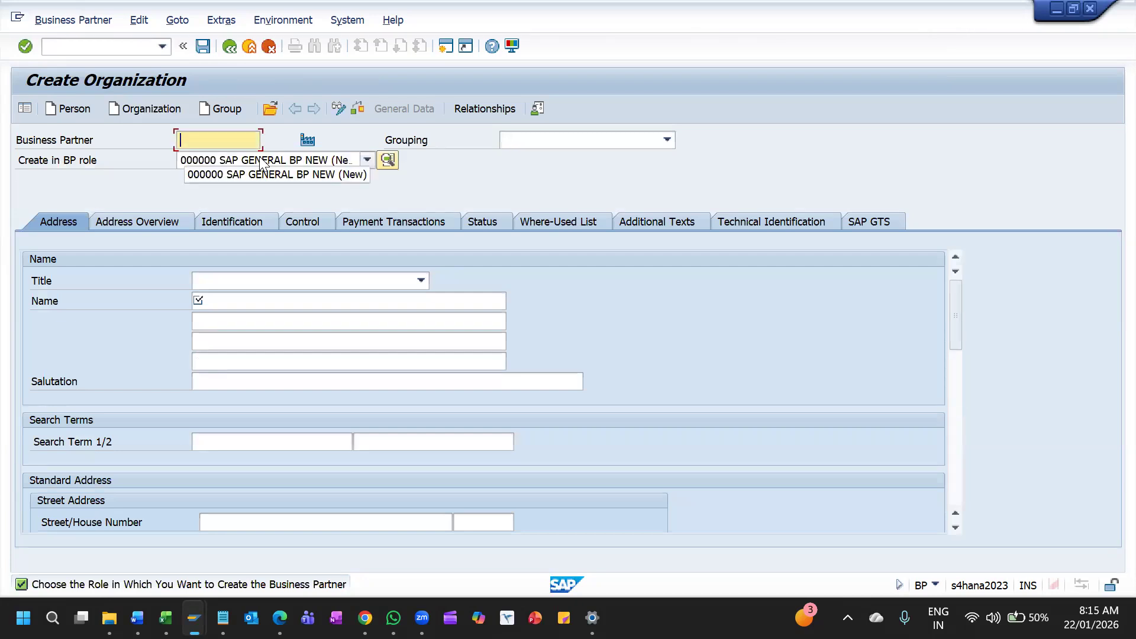
Set the grouping of the new organization to 1TBP BUSINESS PARTNER FOR 1TCS
left_click(609, 142)
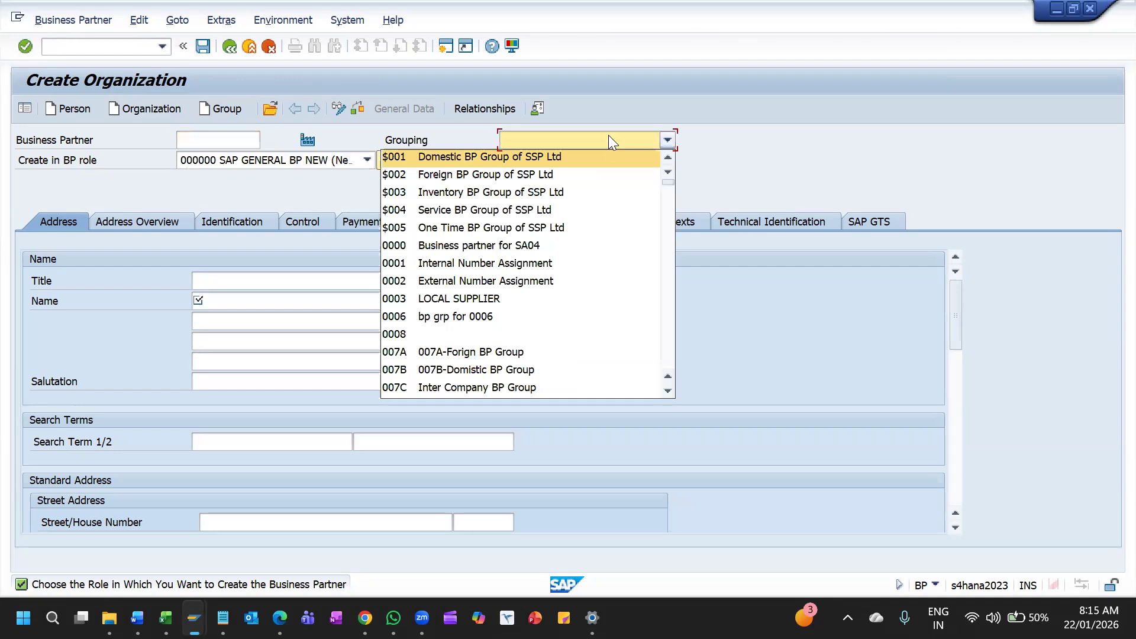
key("Down")
key("Down")
key("Down")
key("Down")
key("Down")
key("Down")
key("Down")
key("Down")
key("Down")
key("Down")
key("Down")
key("Down")
key("Down")
key("Down")
key("Down")
key("Down")
key("Down")
key("Down")
key("Down")
key("Down")
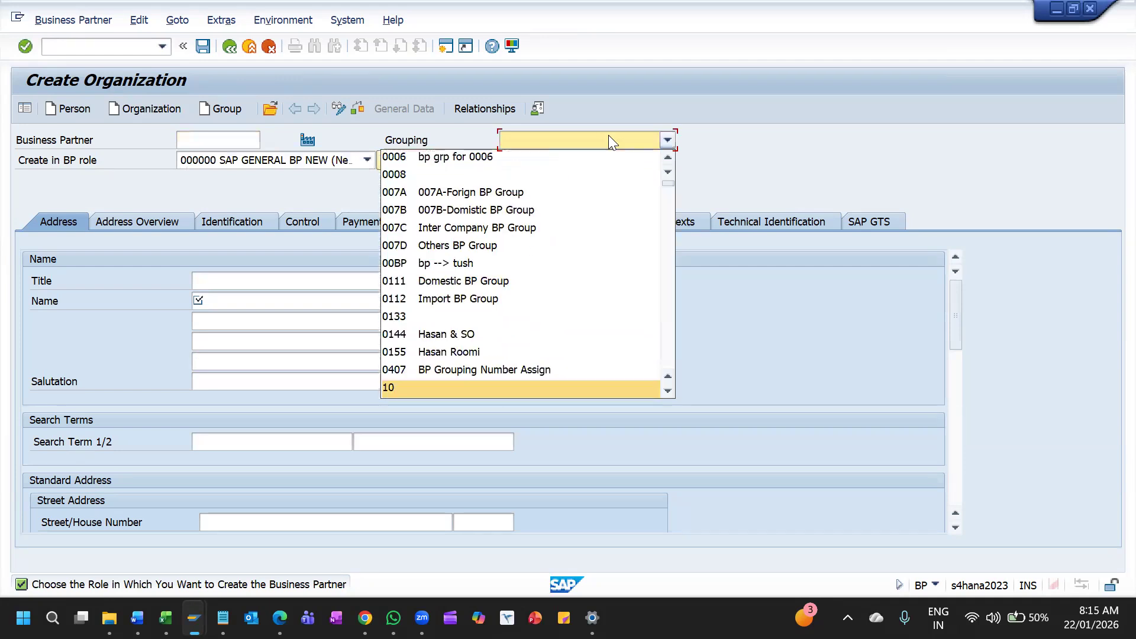
key("Down")
key("Down")
key("Down")
key("Down")
key("Down")
key("Down")
key("Down")
key("Down")
key("Down")
key("Down")
key("Down")
key("Down")
key("Down")
key("Down")
key("Down")
key("Down")
key("Down")
key("Down")
key("Down")
key("Down")
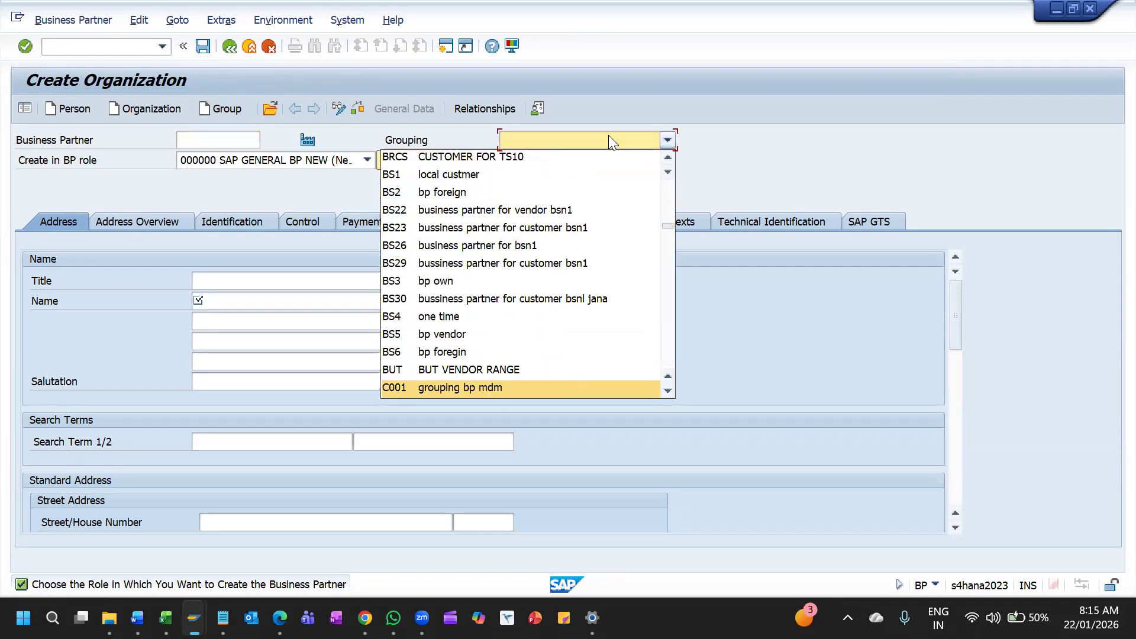
type("1t")
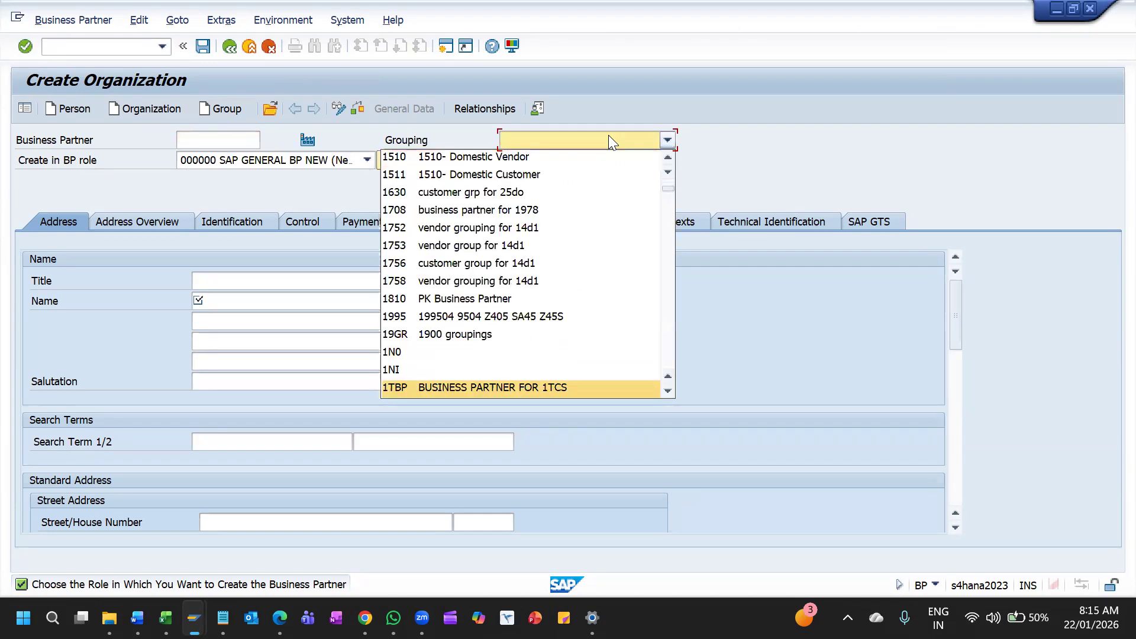
key("Return")
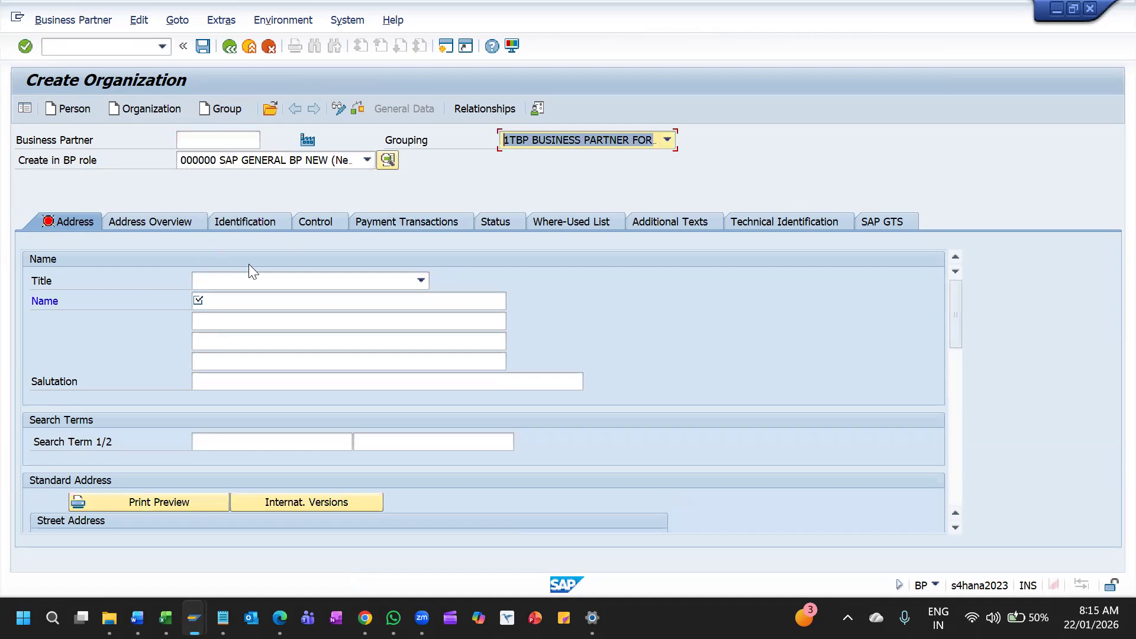
Set the organization's title to Company, its name to 1TCS MOTORS and its first search term to 1TCS
left_click(270, 287)
left_click(268, 298)
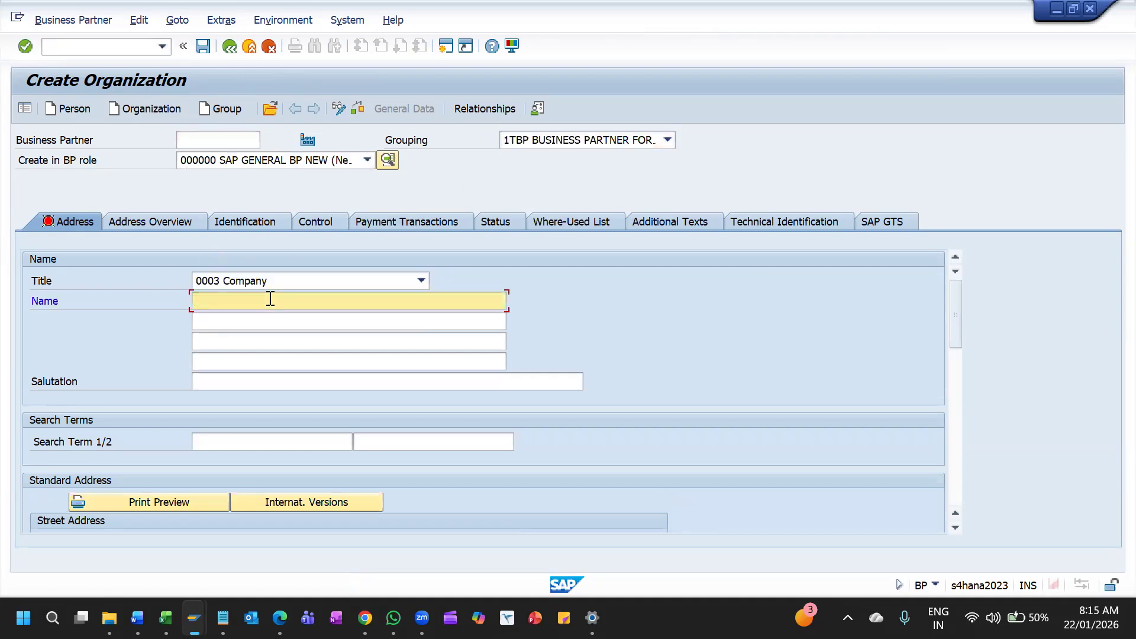
type("!tc")
key("BackSpace")
key("BackSpace")
key("BackSpace")
type("1TCS")
type("mO")
key("BackSpace")
key("BackSpace")
key("BackSpace")
type("MOTOR")
left_click(276, 438)
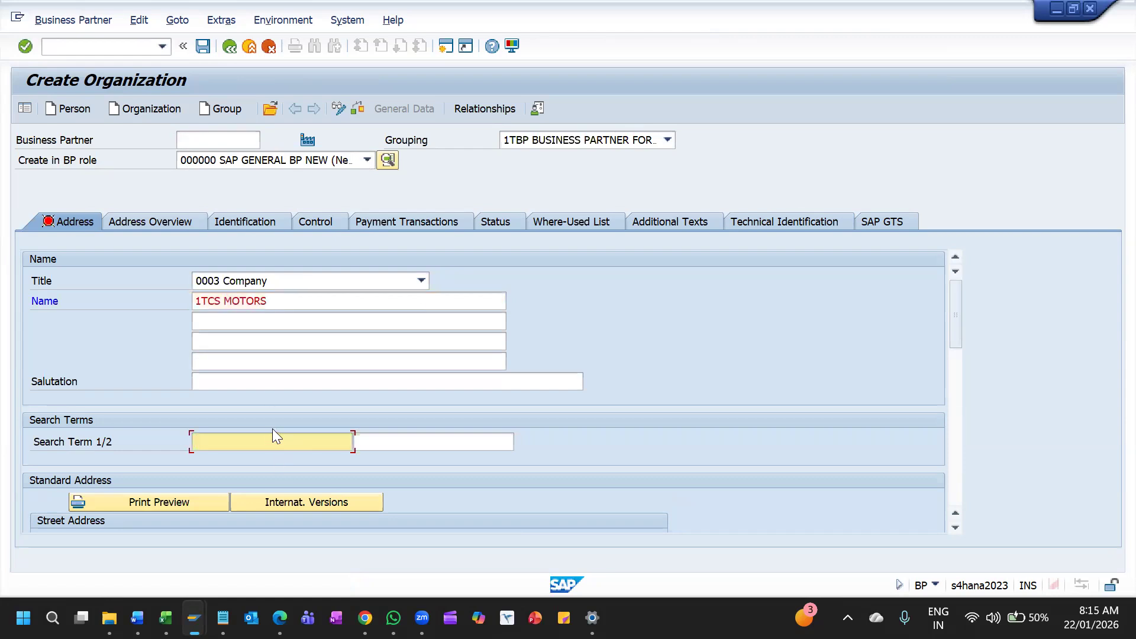
type("1TCS")
Enter the street, house number and postal code in the organization's standard address
scroll(265, 461, "down", 5)
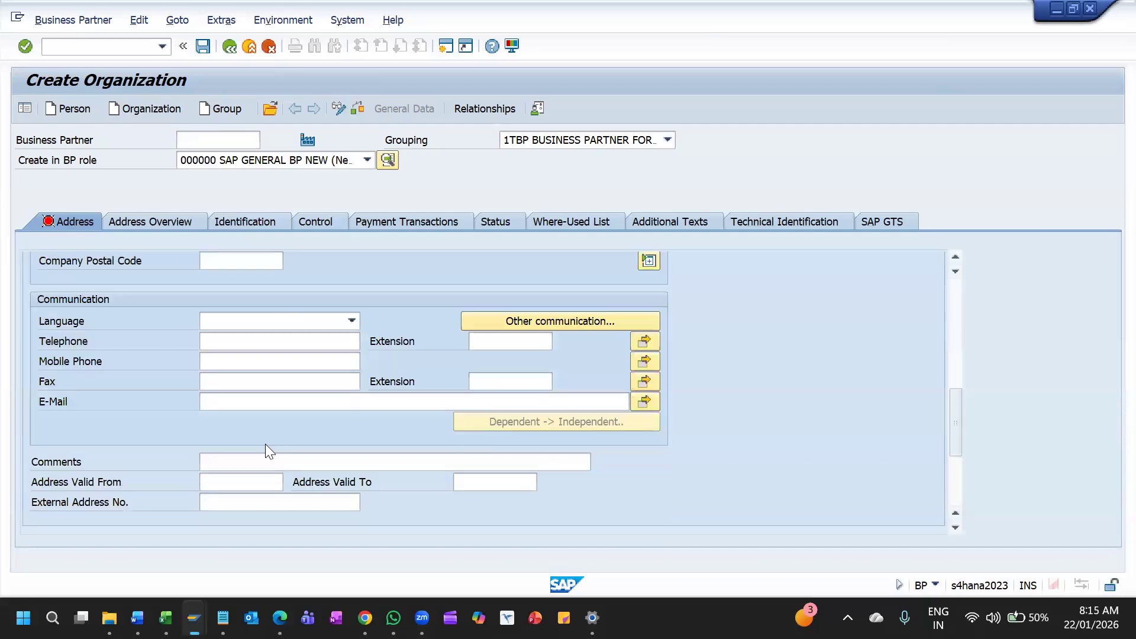
scroll(257, 417, "up", 3)
scroll(213, 316, "up", 1)
scroll(213, 323, "up", 1)
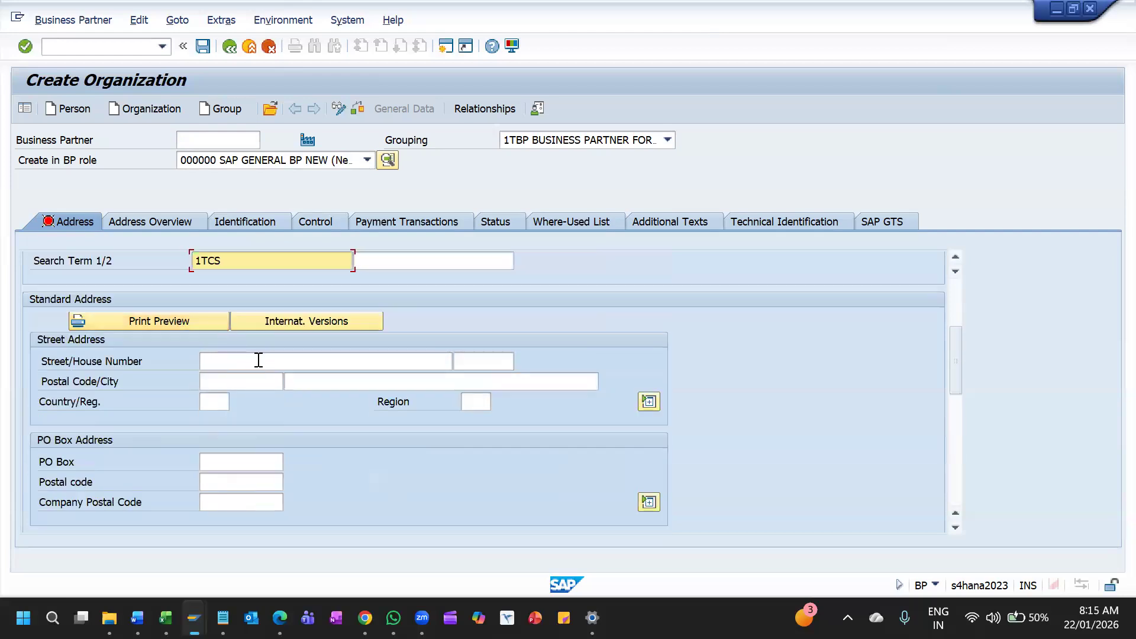
left_click(256, 362)
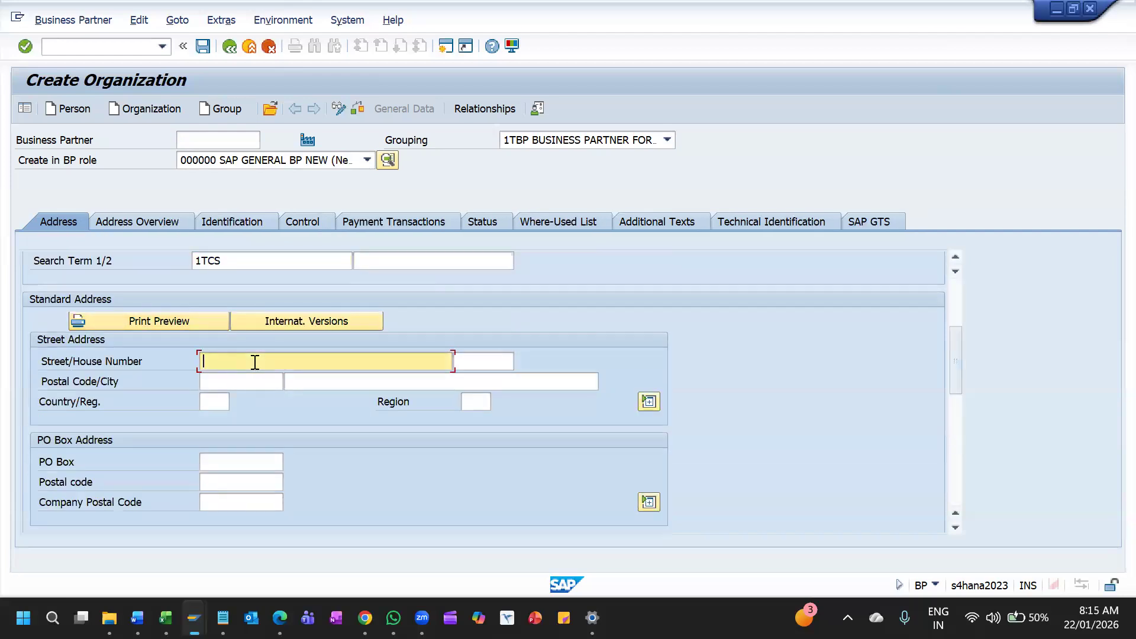
type("STREET1")
key("Tab")
type("134")
key("shift+Tab")
key("Tab")
key("Tab")
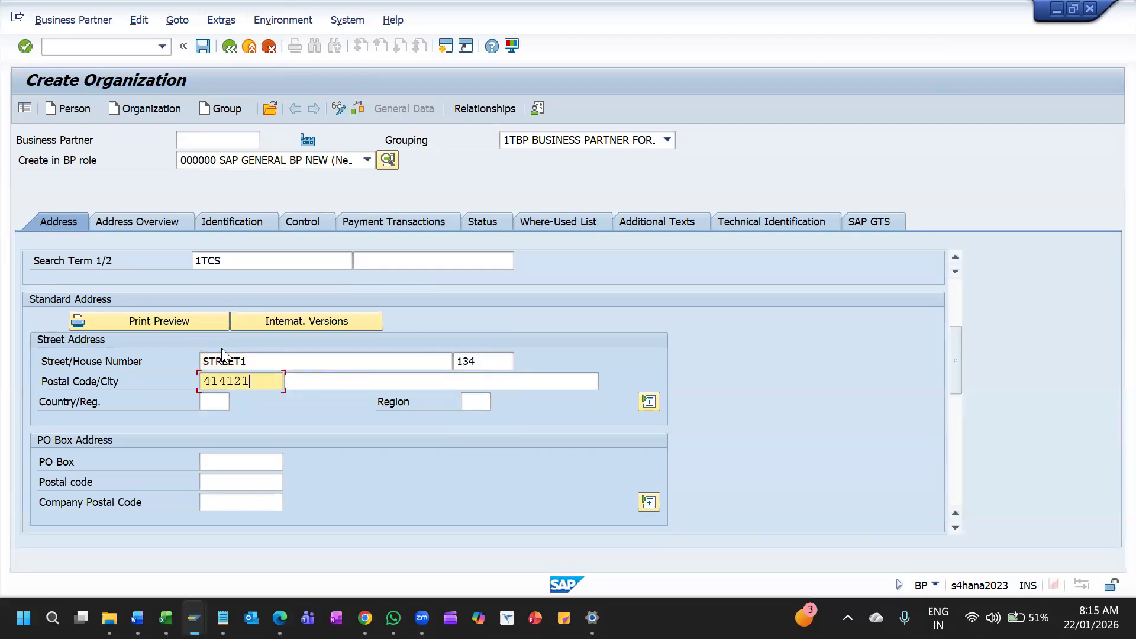
Set the city to HYDERABAD, the country to IN and the region to 36, and confirm the address
key("Tab")
type("HY")
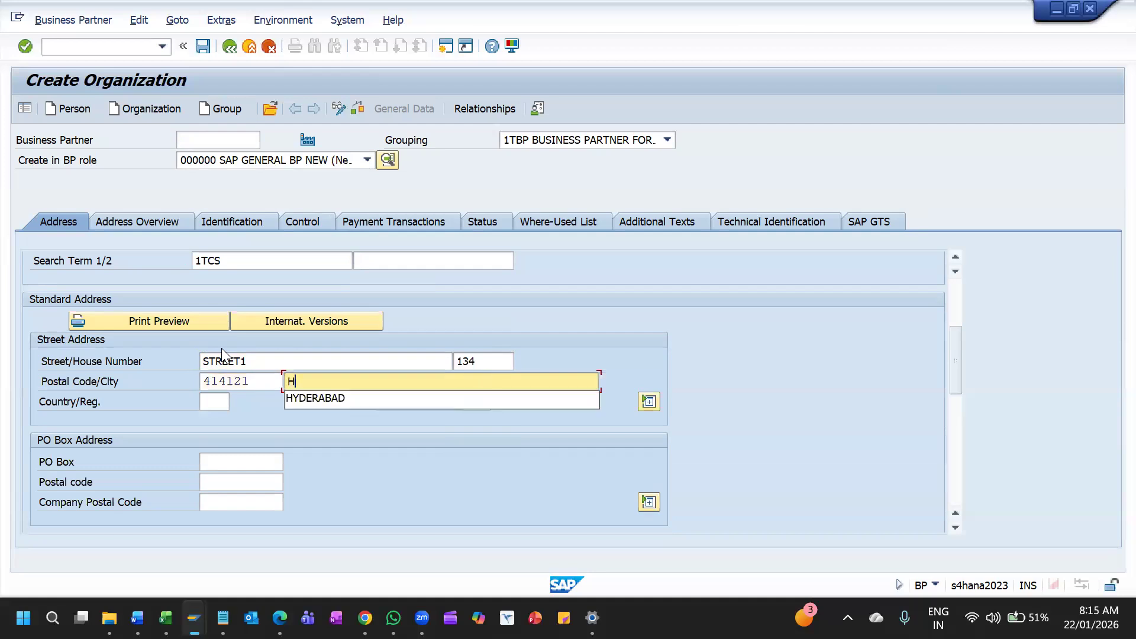
key("Down")
key("Tab")
key("shift+Tab")
key("End")
key("BackSpace")
key("Tab")
key("Down")
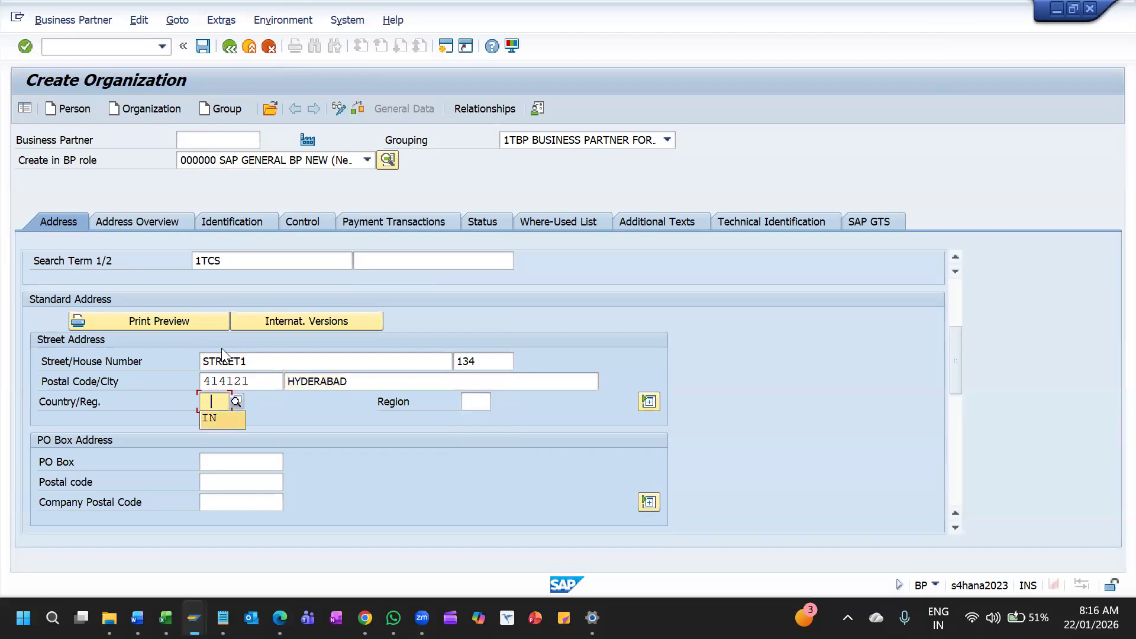
key("Tab")
key("Down")
key("Return")
key("Return")
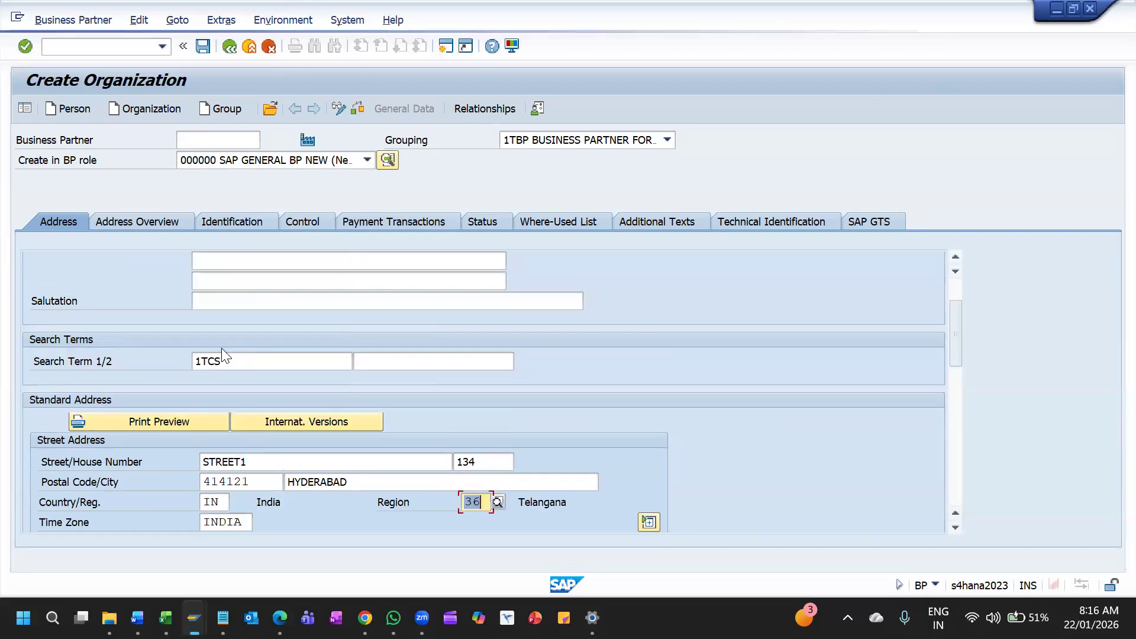
Enter the PO box number, set the communication language to EN English and save the new organization
scroll(257, 406, "down", 5)
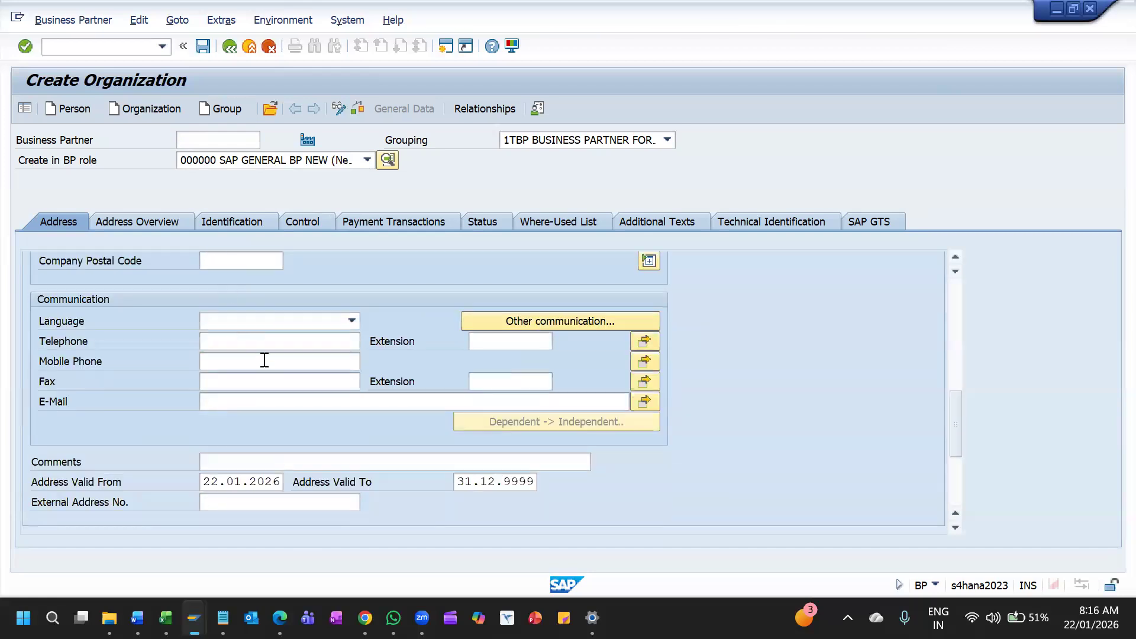
scroll(248, 317, "up", 3)
left_click(246, 299)
left_click(250, 276)
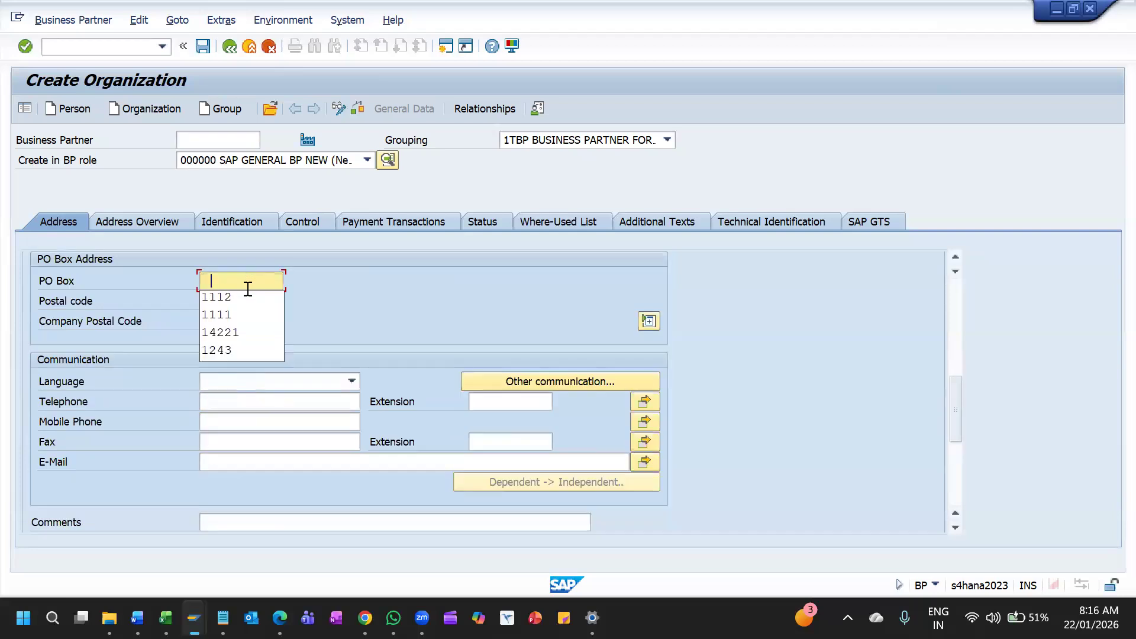
left_click(246, 303)
left_click(275, 382)
key("e")
key("n")
key("Return")
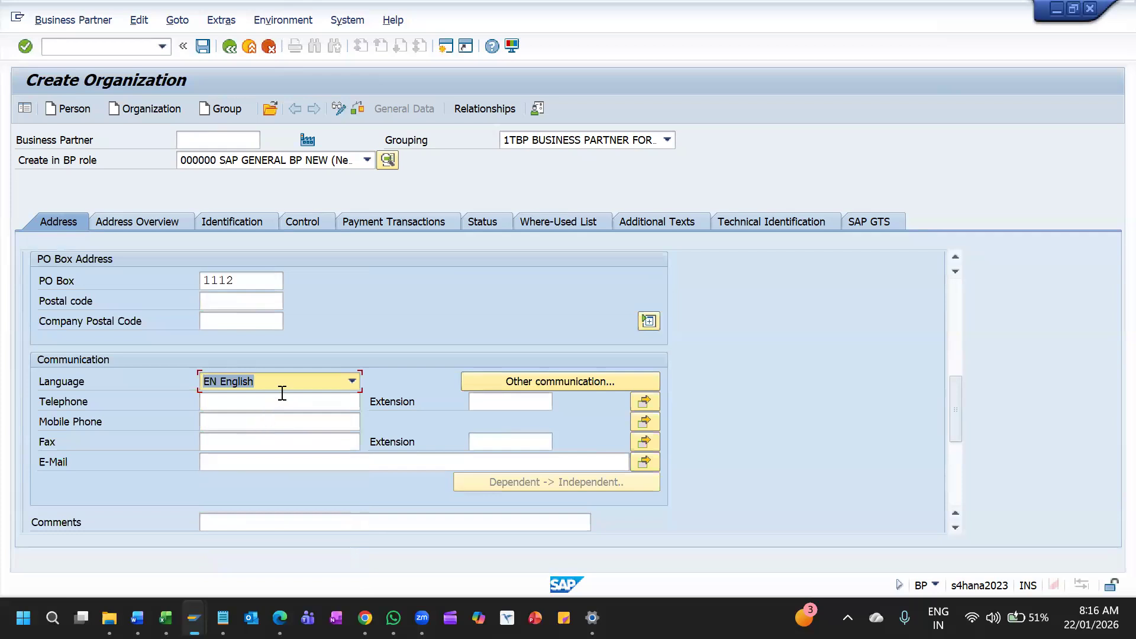
left_click(274, 405)
scroll(277, 432, "down", 3)
scroll(282, 442, "up", 5)
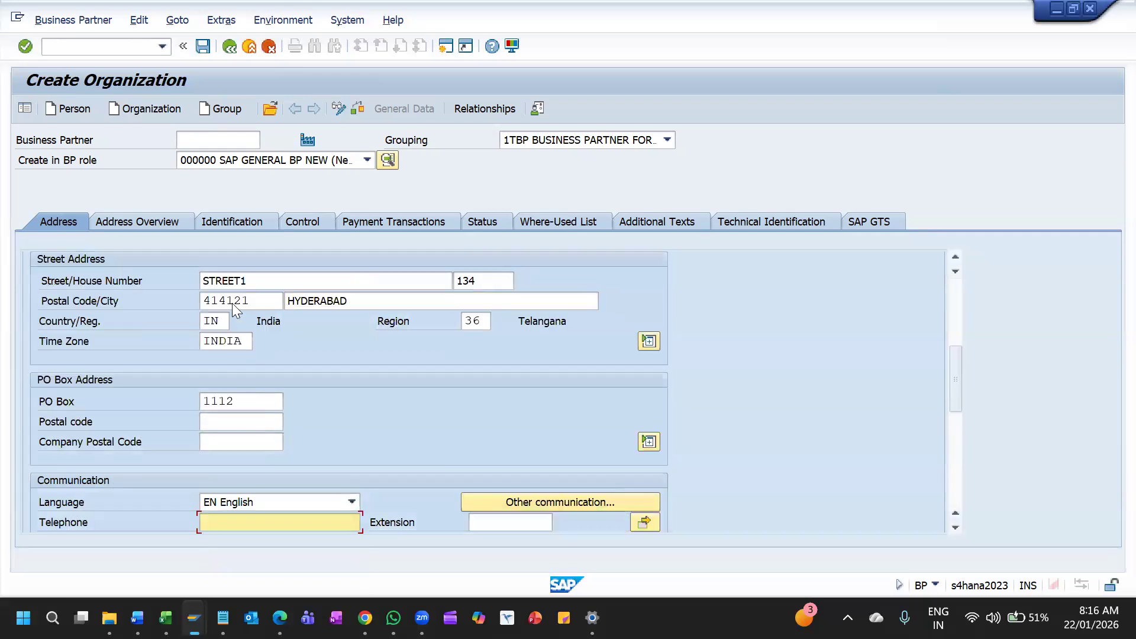
key("Return")
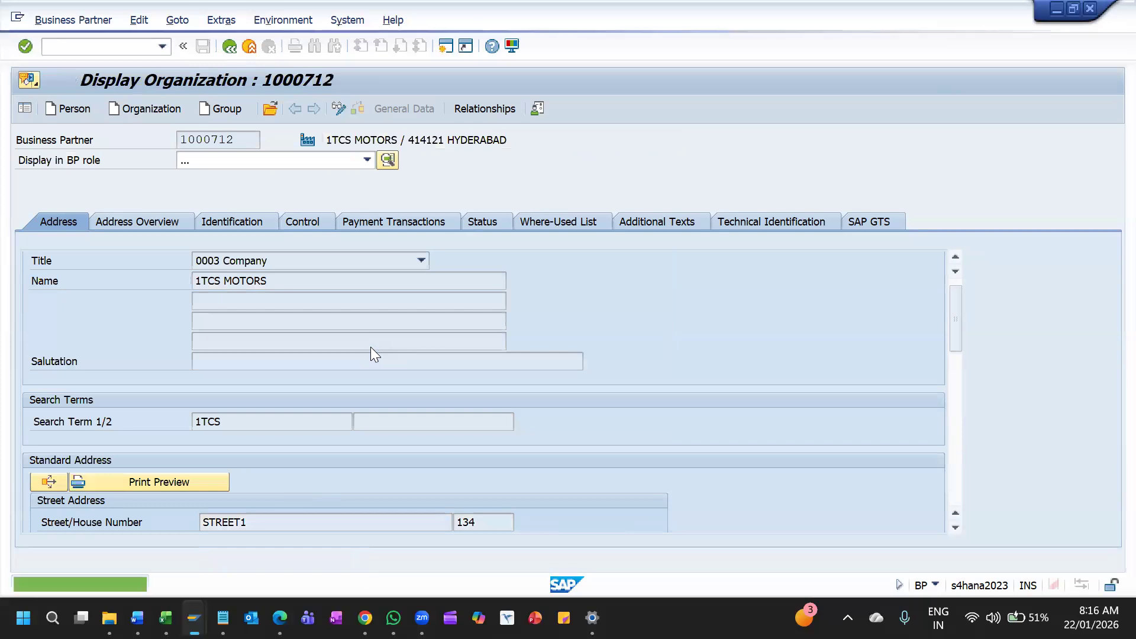
Switch the saved organization to change mode and assign it the BP role FLVN00 Company Code Data
left_click(367, 161)
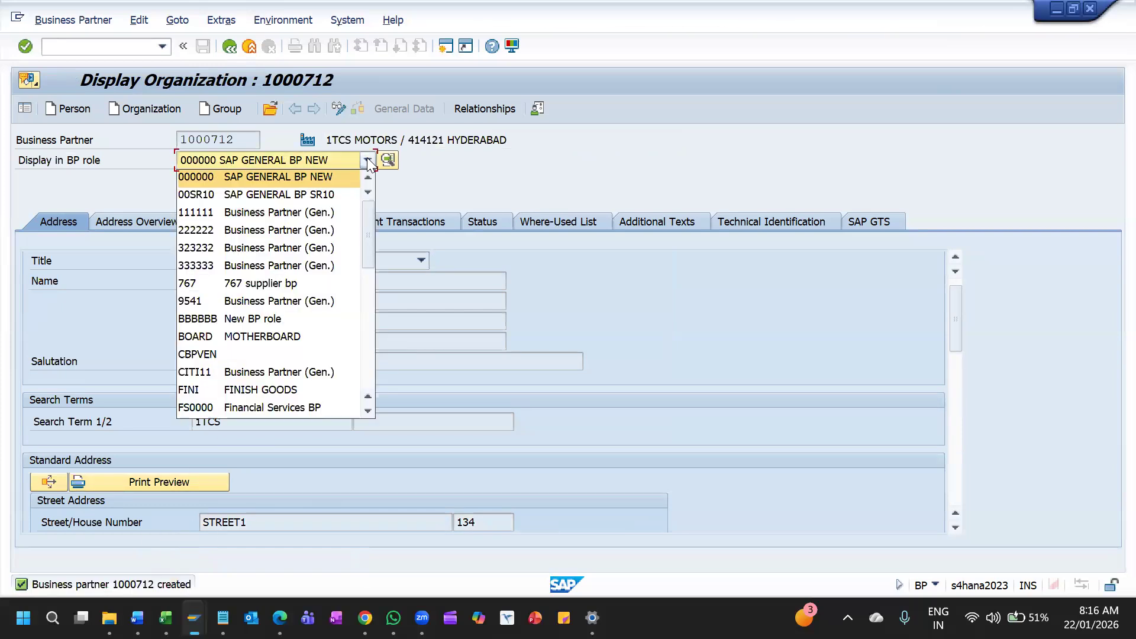
left_click(343, 108)
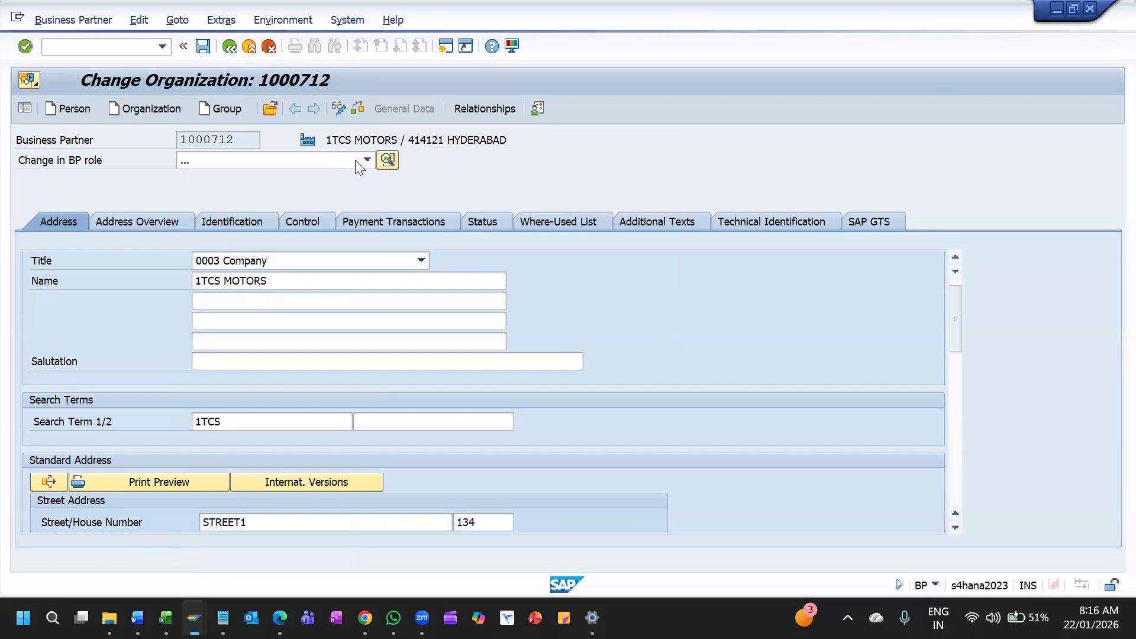
left_click(334, 159)
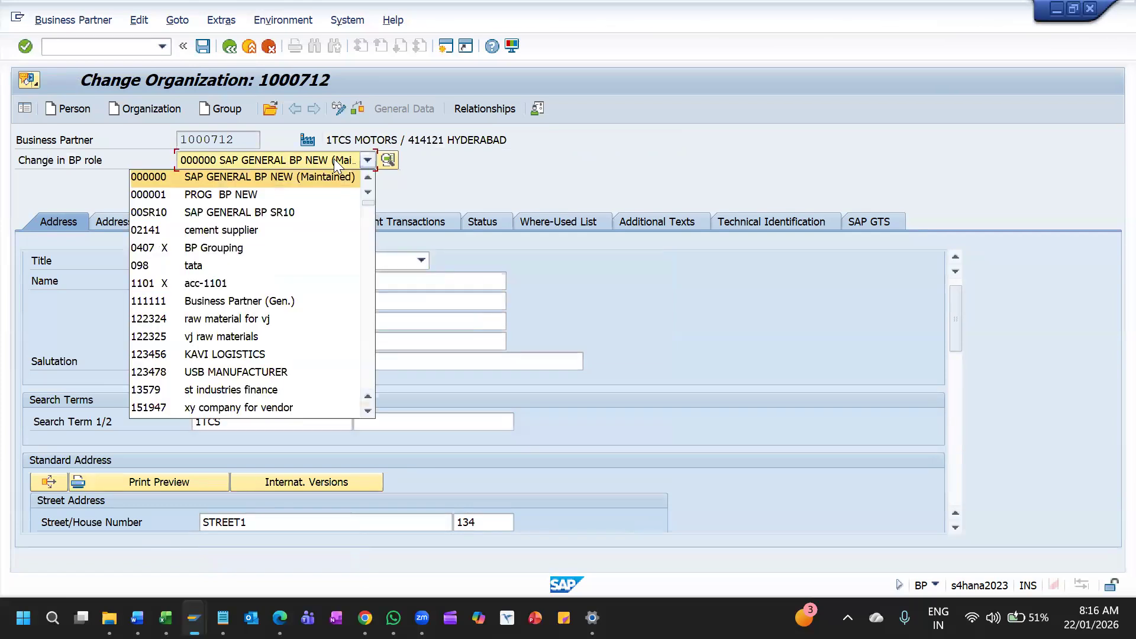
type("fl")
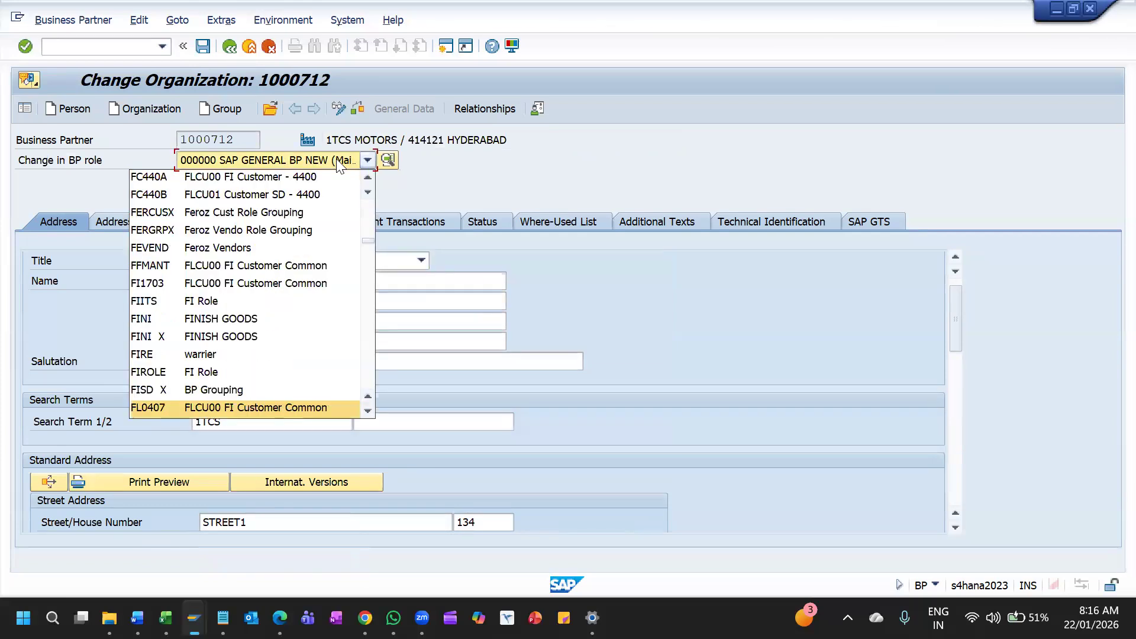
type("v")
key("Page_Down")
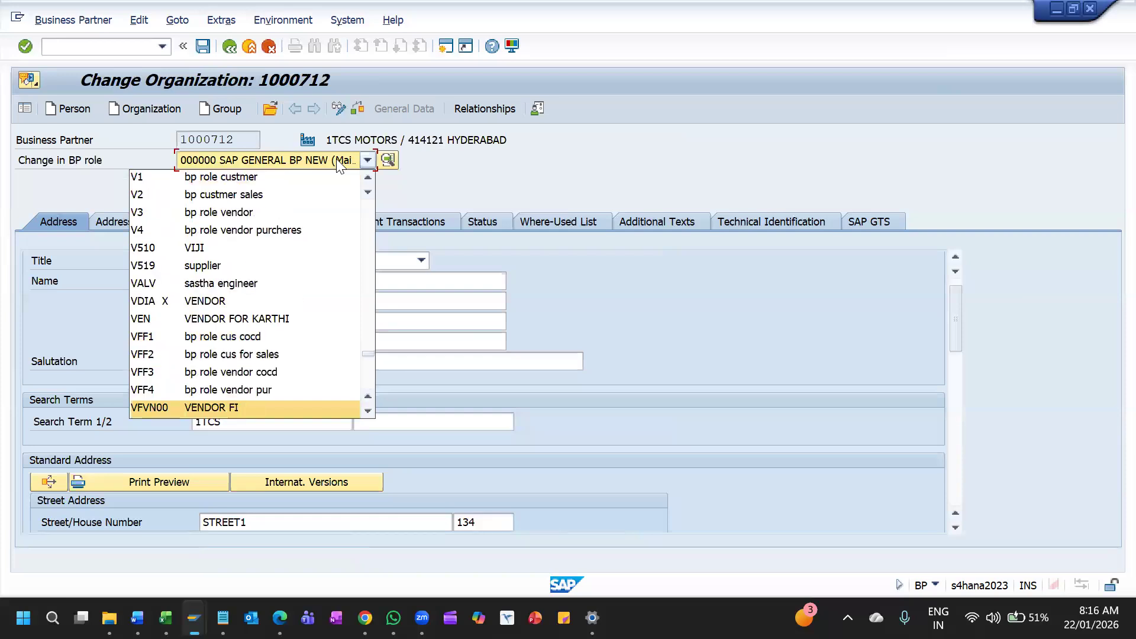
key("Down")
key("Down")
key("Down")
key("Down")
key("Down")
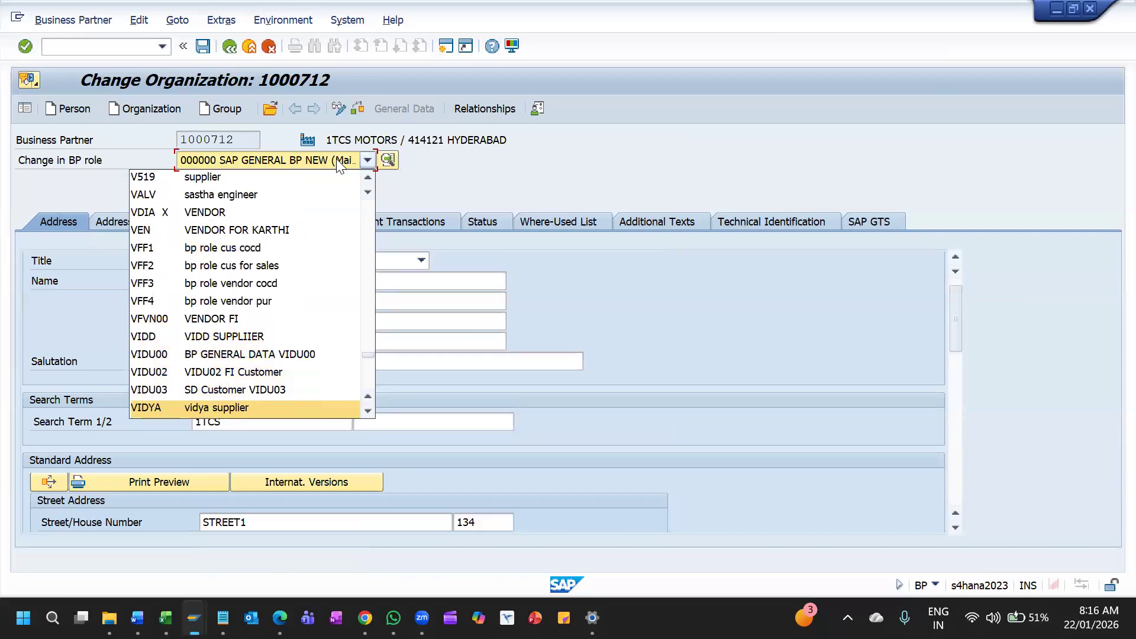
left_click(340, 167)
type("fl")
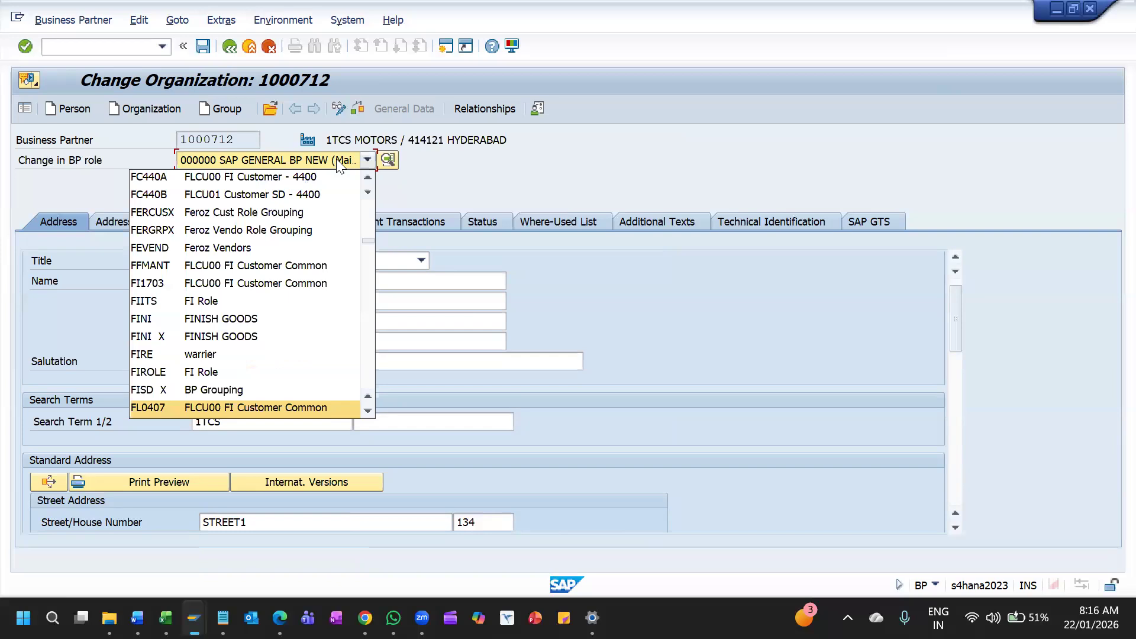
key("Down")
key("Down")
key("Down")
key("Down")
key("Down")
key("Down")
key("Down")
key("Down")
key("Down")
key("Down")
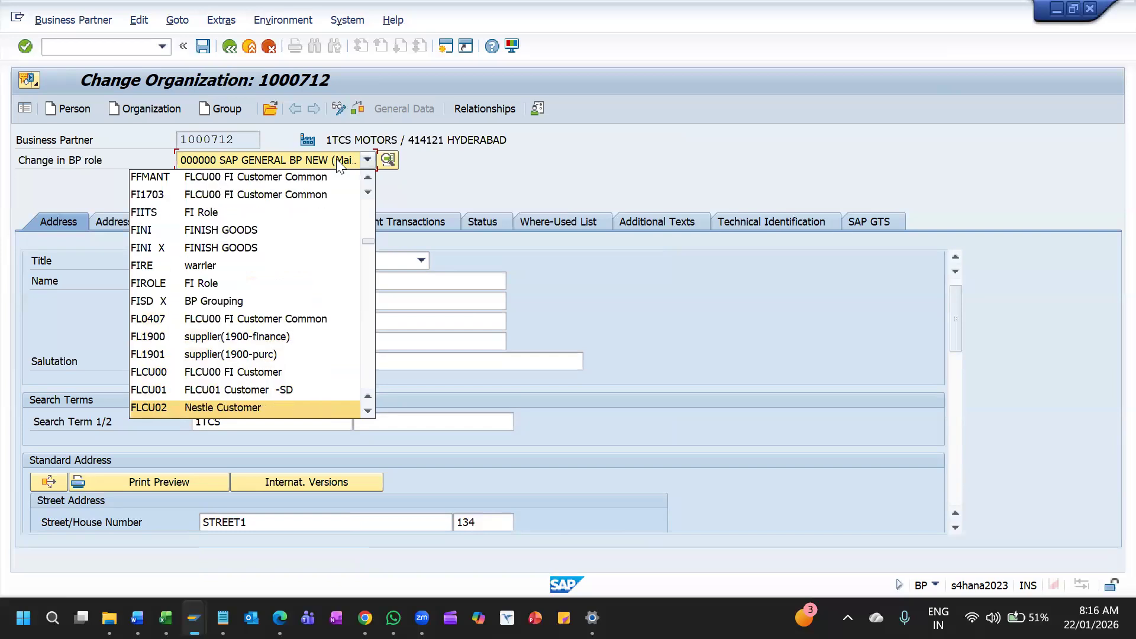
key("Down")
key("Down")
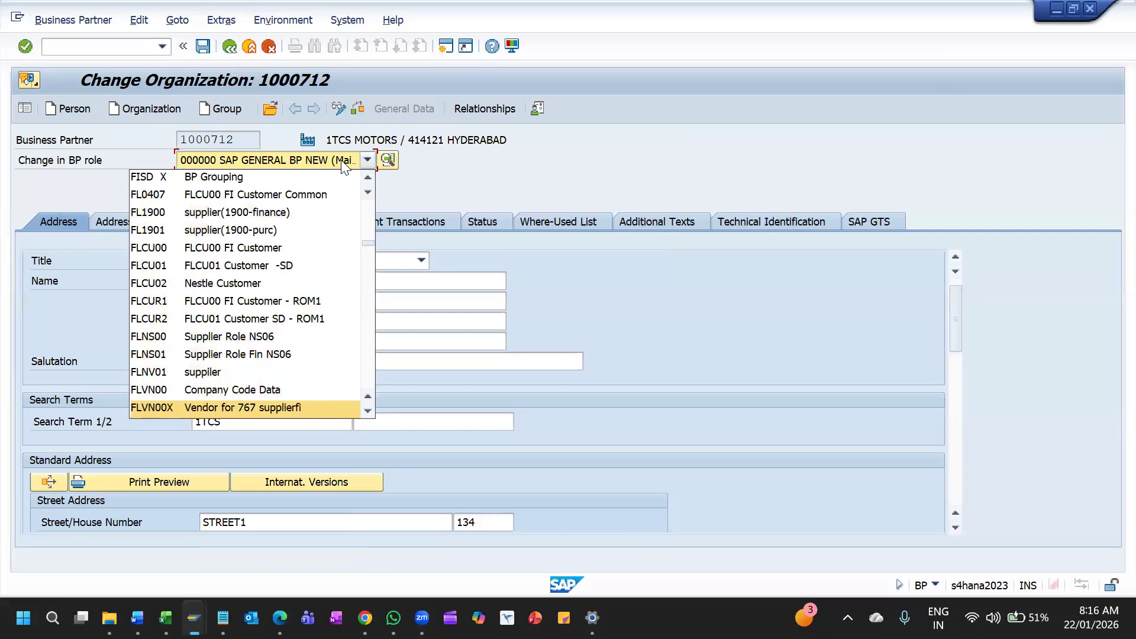
key("Up")
key("Up")
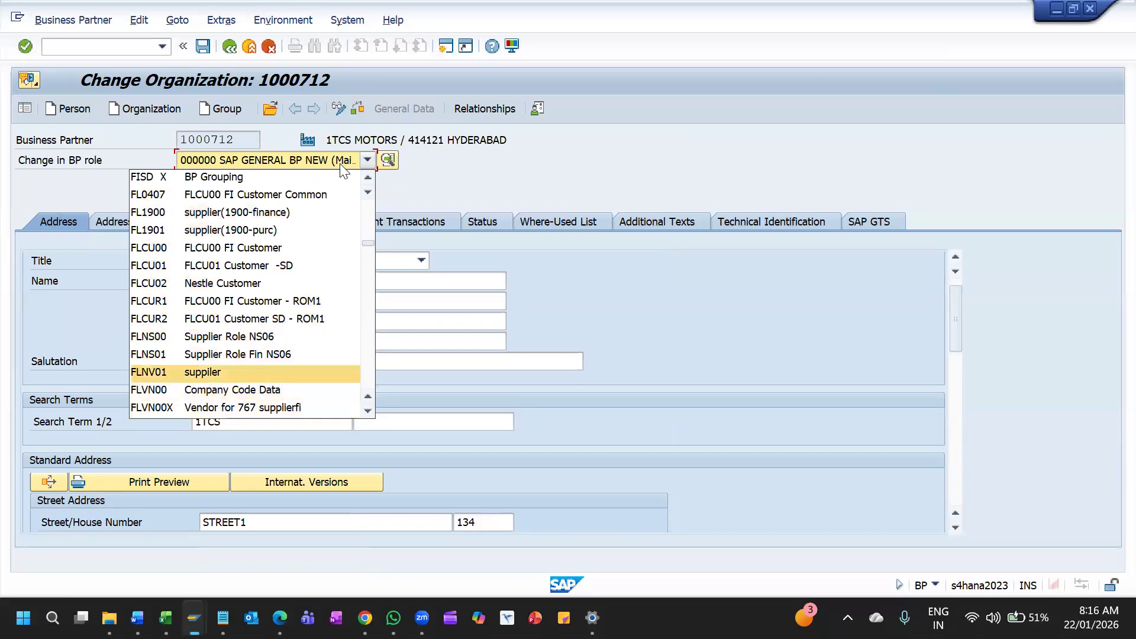
key("Down")
key("Down")
key("Down")
key("Down")
key("Down")
key("Up")
key("Up")
key("Up")
key("Up")
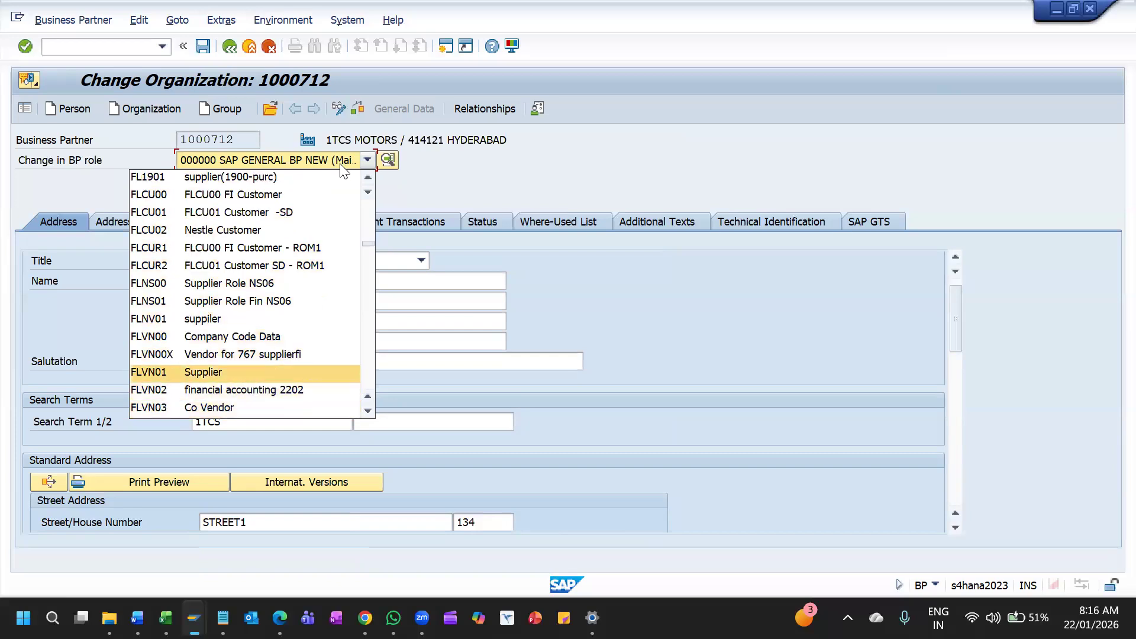
key("Return")
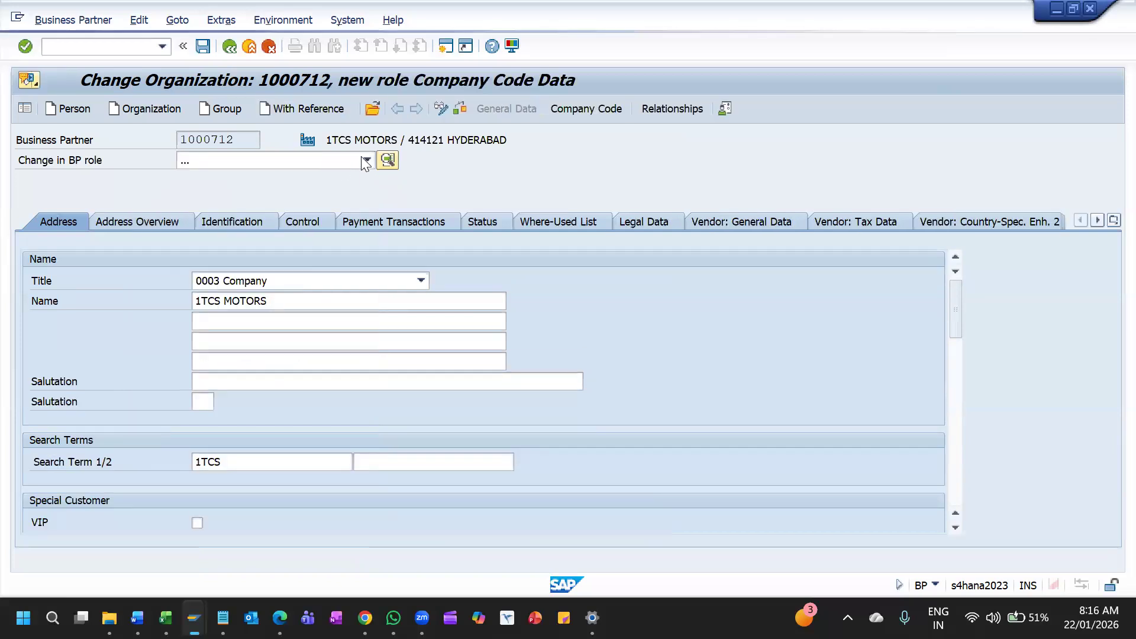
Open the organization's company code data and choose company code 1TCS
left_click(579, 110)
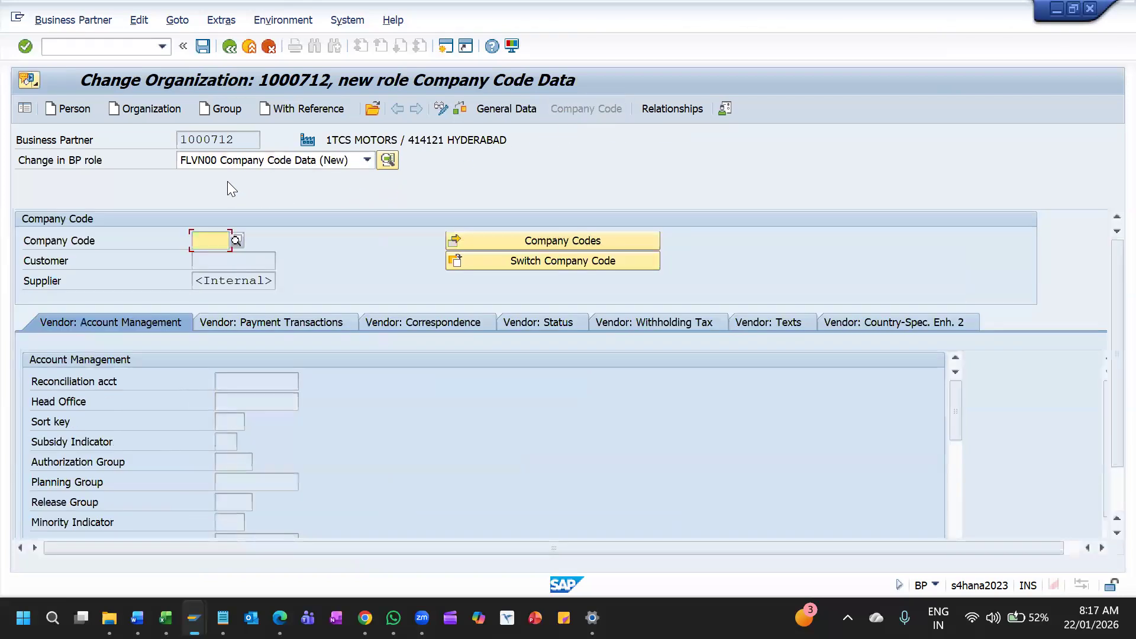
type("1")
key("Down")
key("Down")
key("Return")
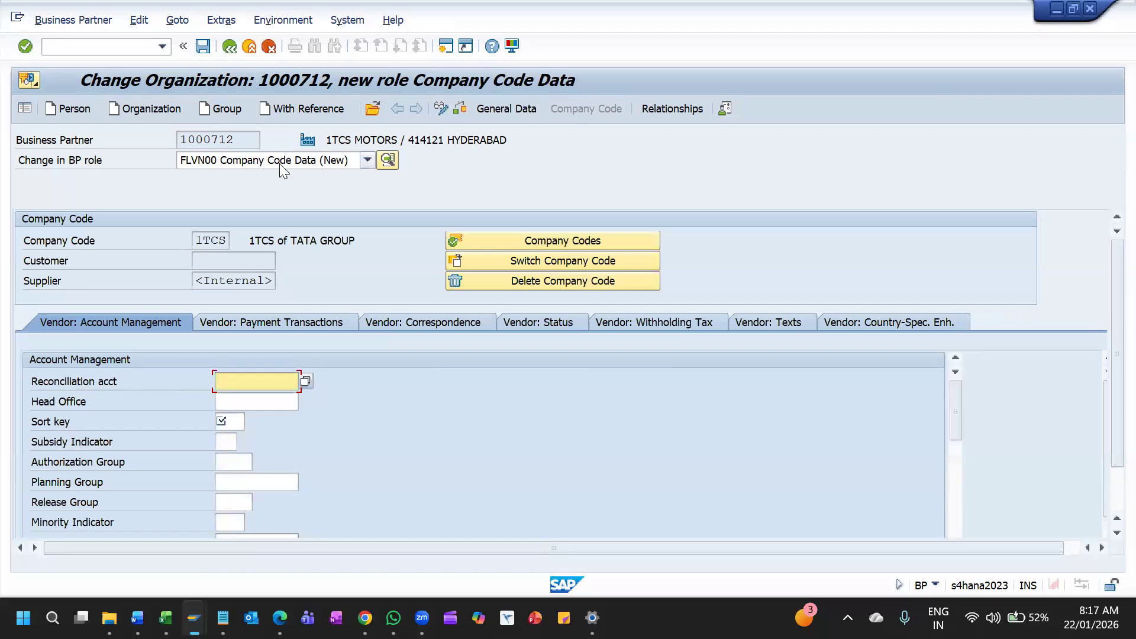
Set the vendor's reconciliation account to 160000 and check the personal value list of accounts
key("space")
key("Down")
key("Return")
key("Return")
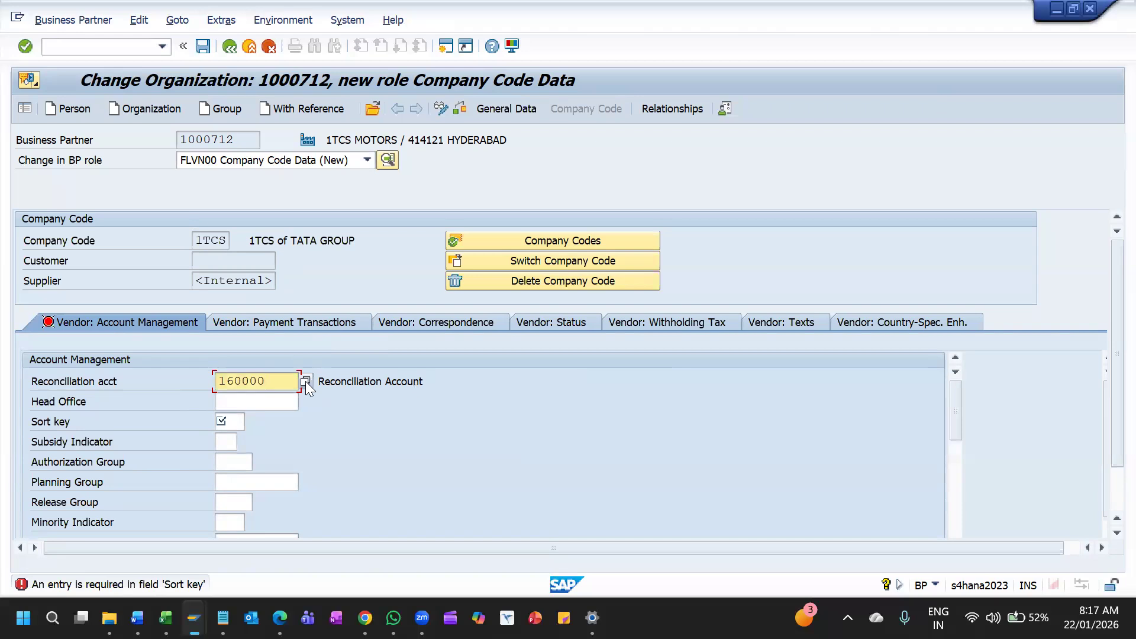
left_click(305, 382)
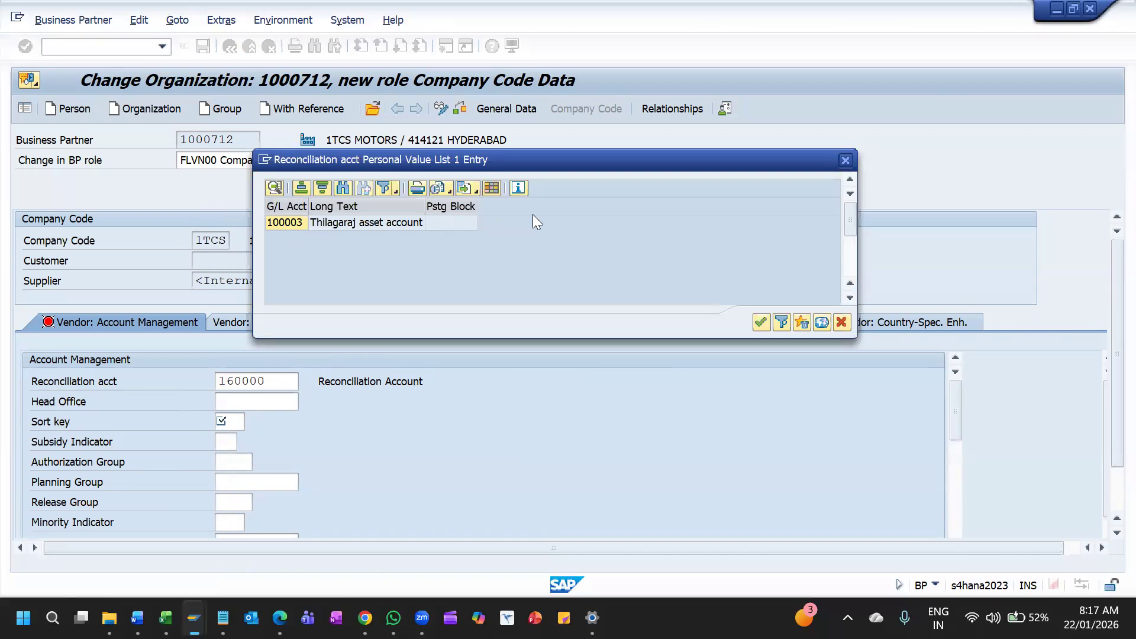
left_click(846, 160)
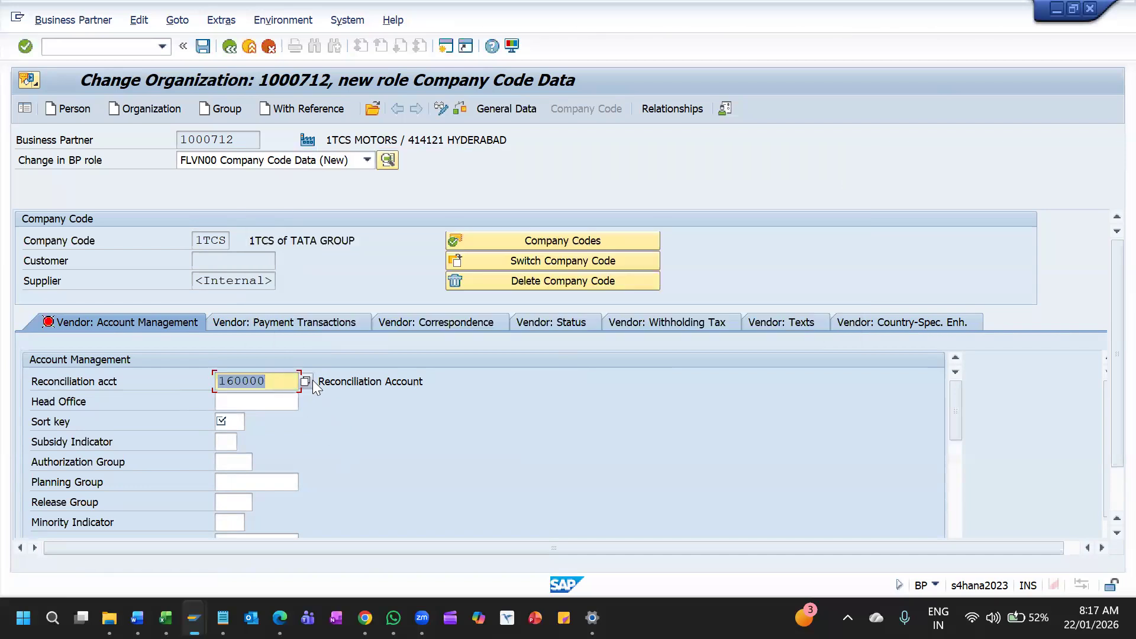
Replace the vendor's reconciliation account with 100003
key("BackSpace")
key("Down")
key("Down")
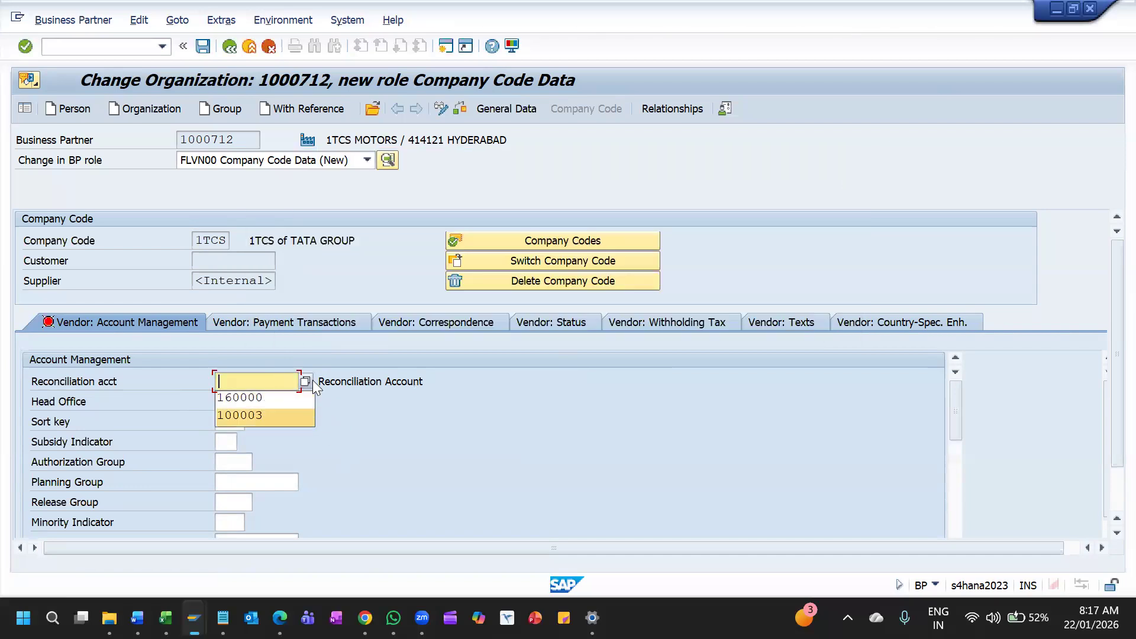
key("Return")
key("Return")
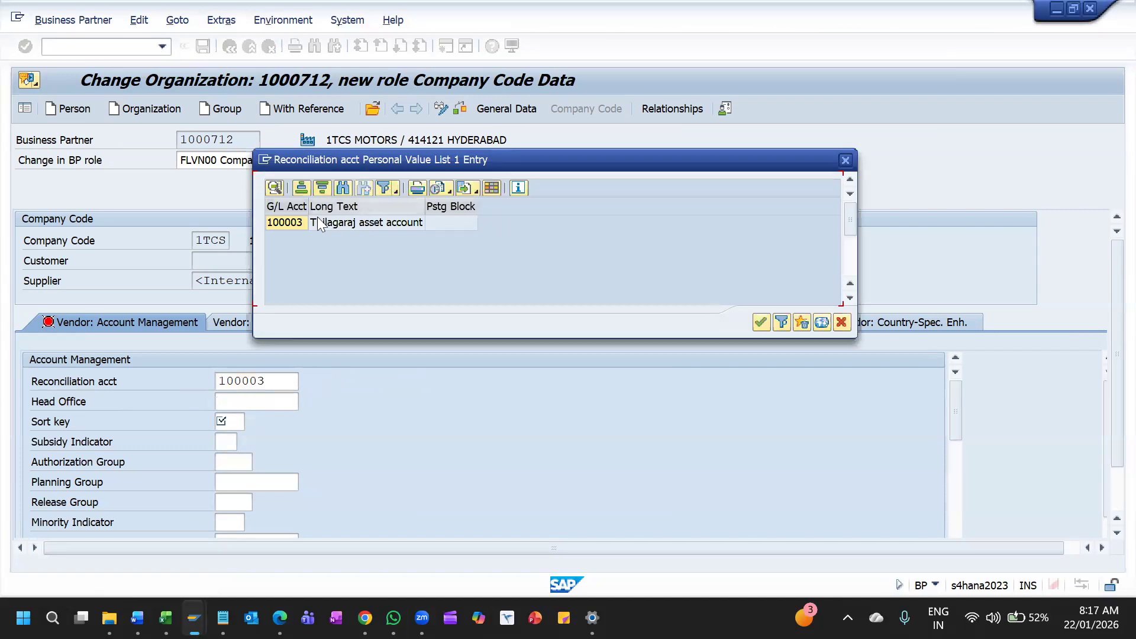
Set the reconciliation account to 160000 from the full account list and the sort key to 001, and save
left_click(822, 326)
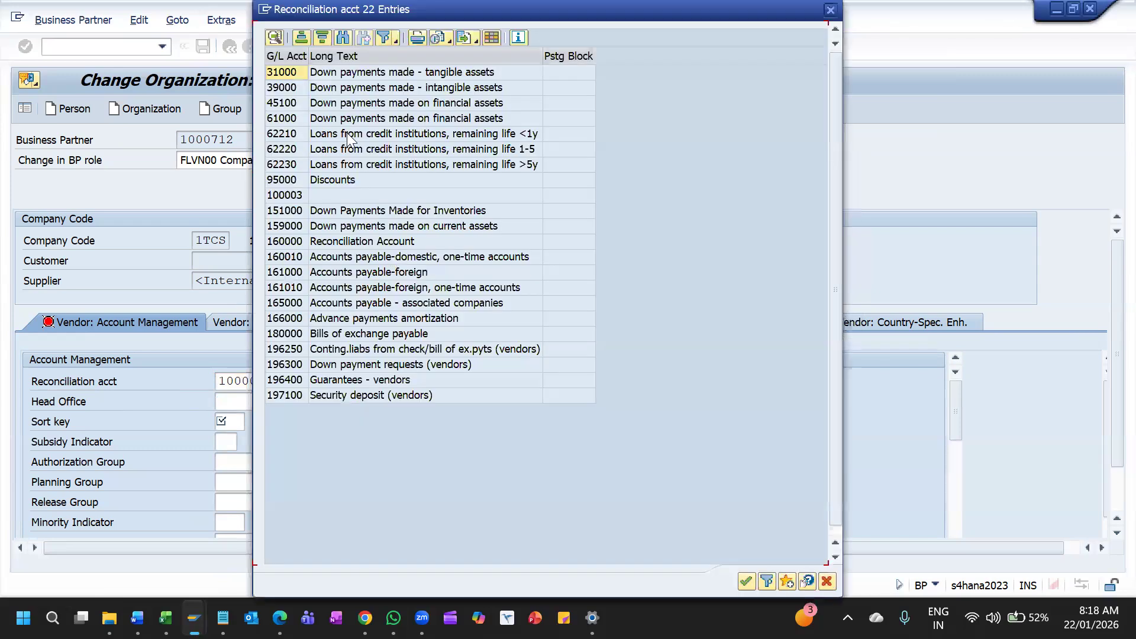
left_click(323, 242)
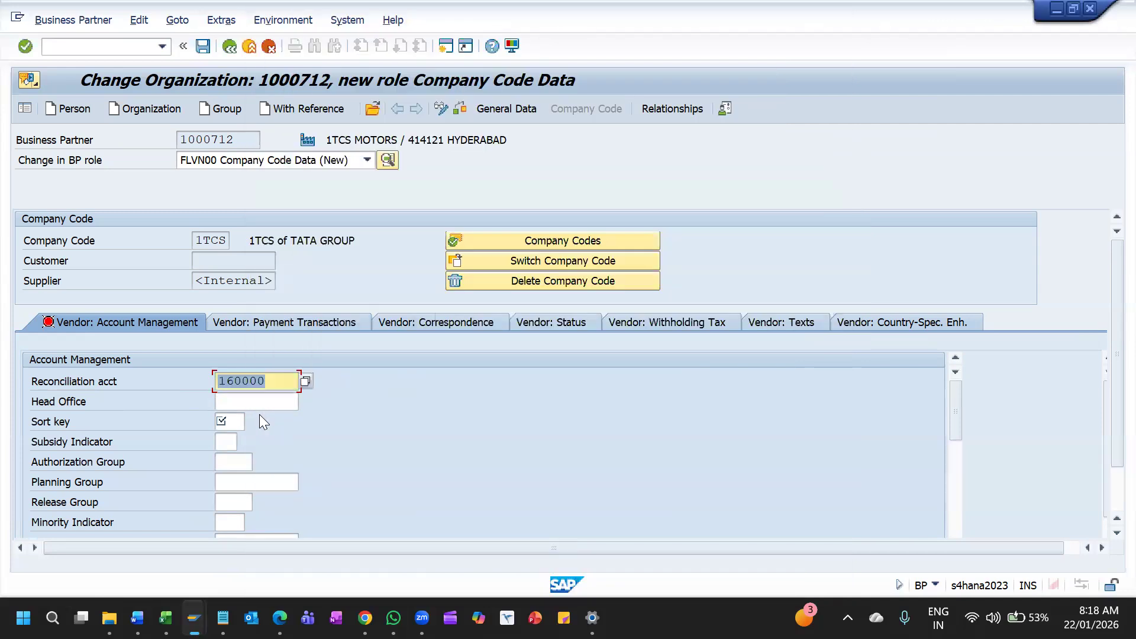
left_click(245, 424)
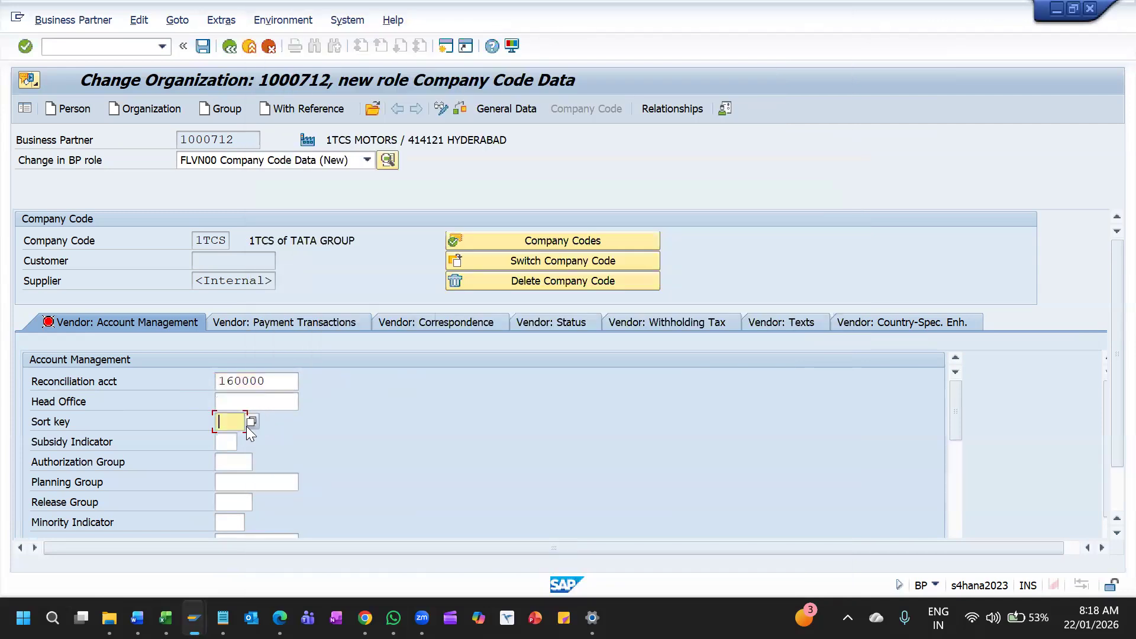
key("Return")
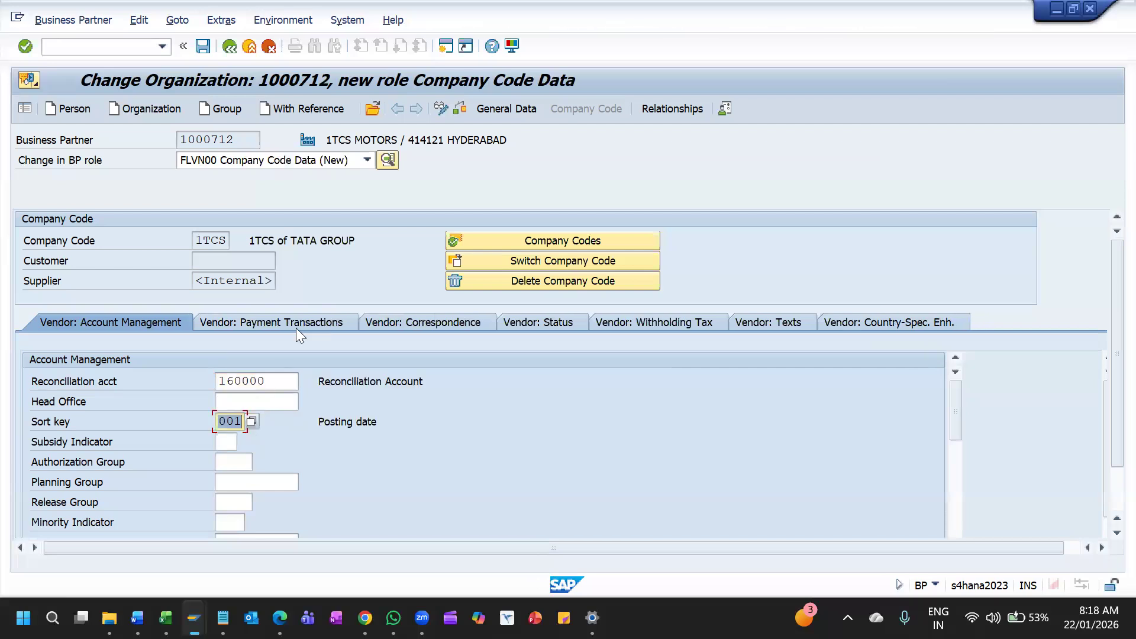
left_click(204, 49)
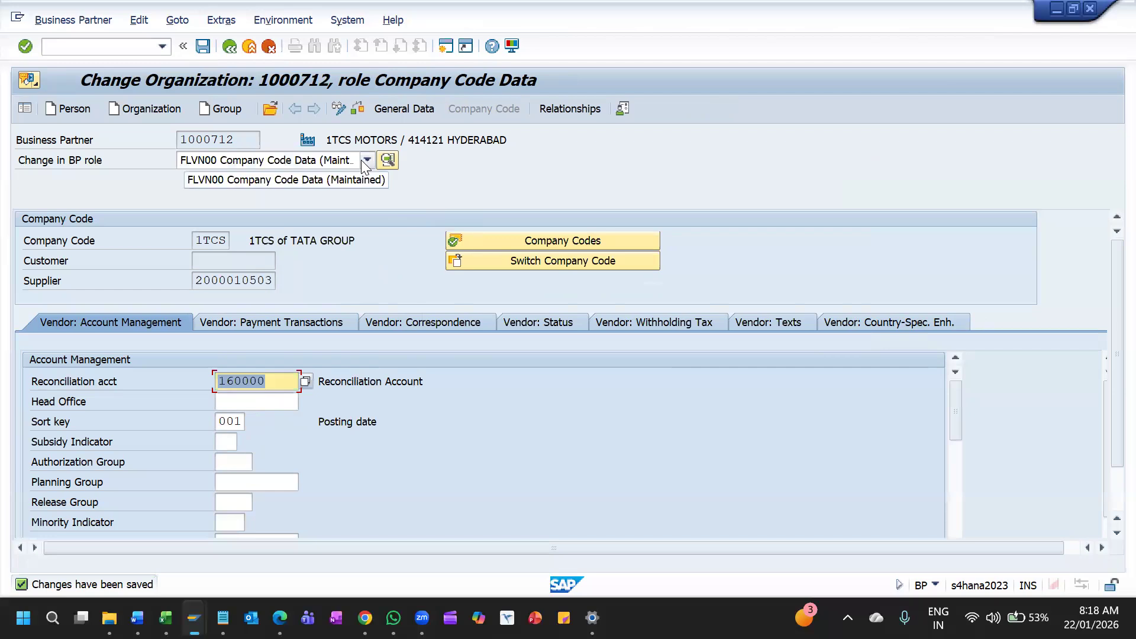
Assign the additional BP role FLVN01 Supplier to 1TCS MOTORS
left_click(362, 159)
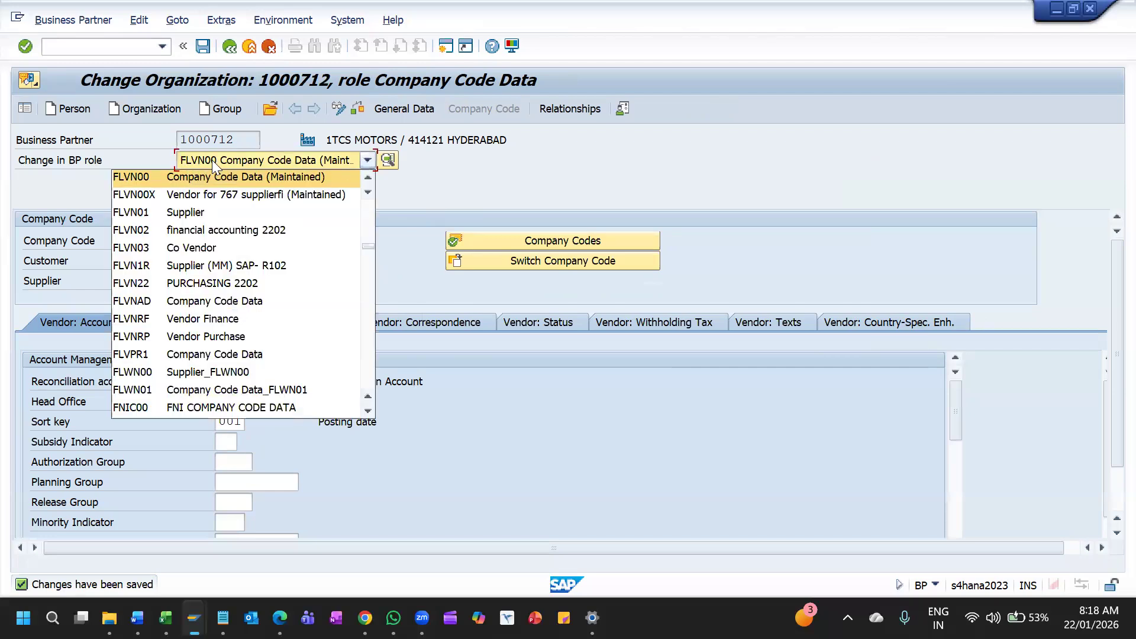
left_click(163, 213)
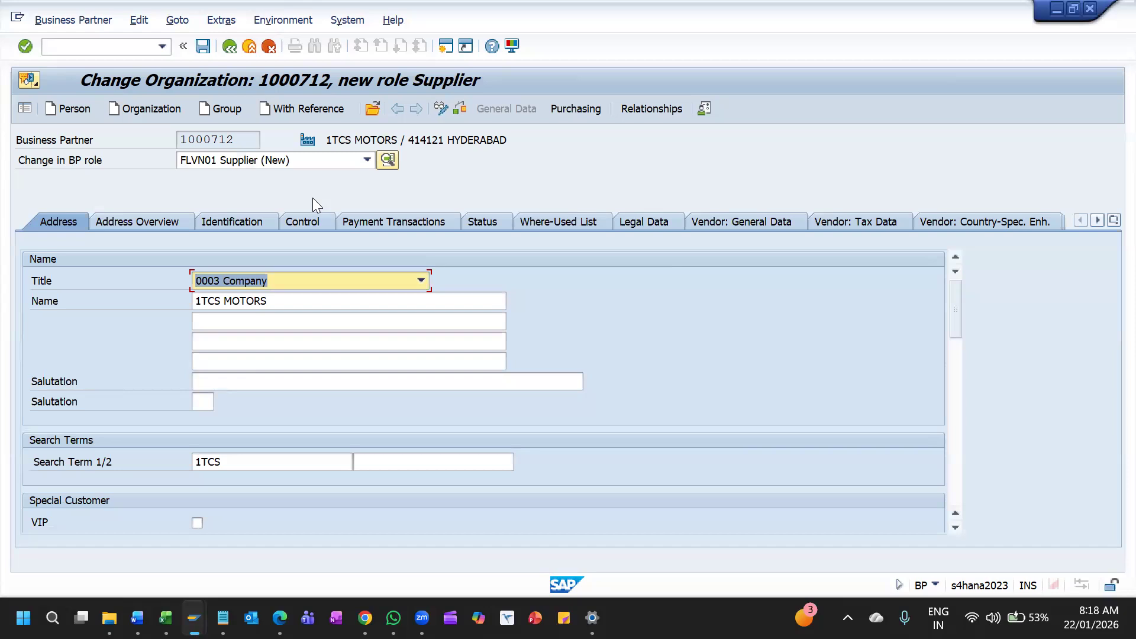
left_click(327, 160)
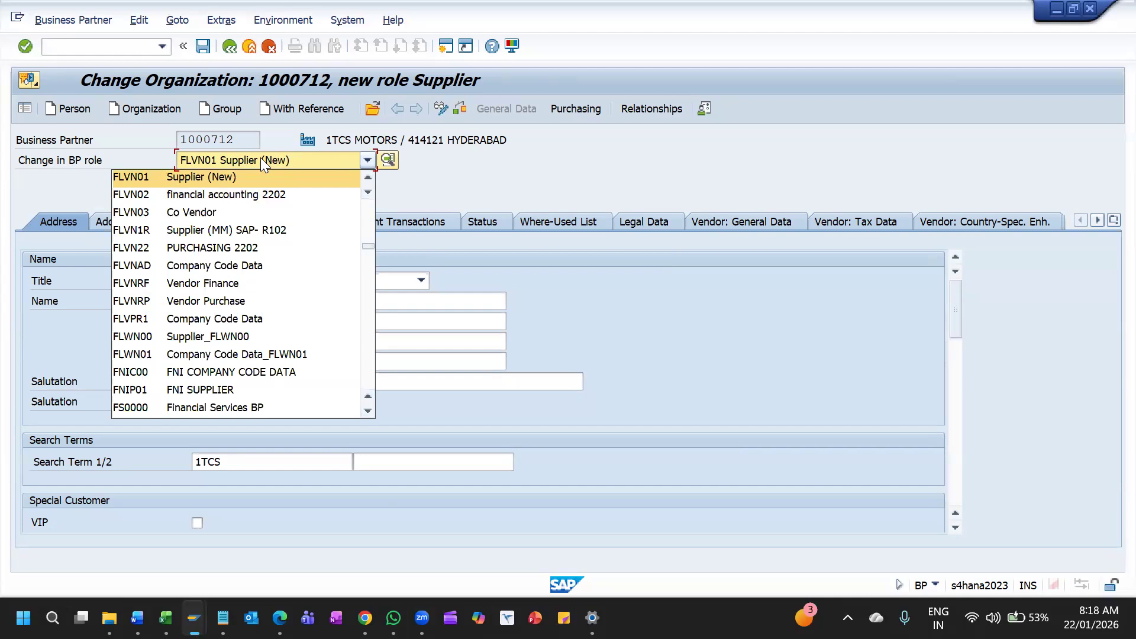
left_click(463, 170)
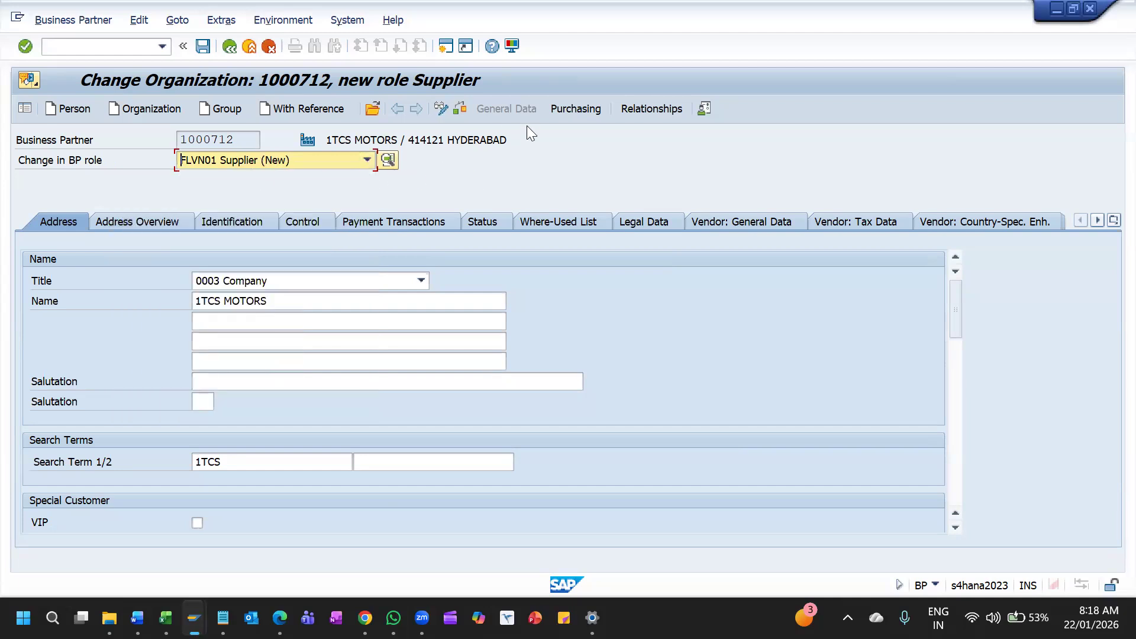
Set purchasing organization 1TPO and order currency INR in the purchasing data of 1TCS MOTORS, save, and exit the business partner
left_click(563, 112)
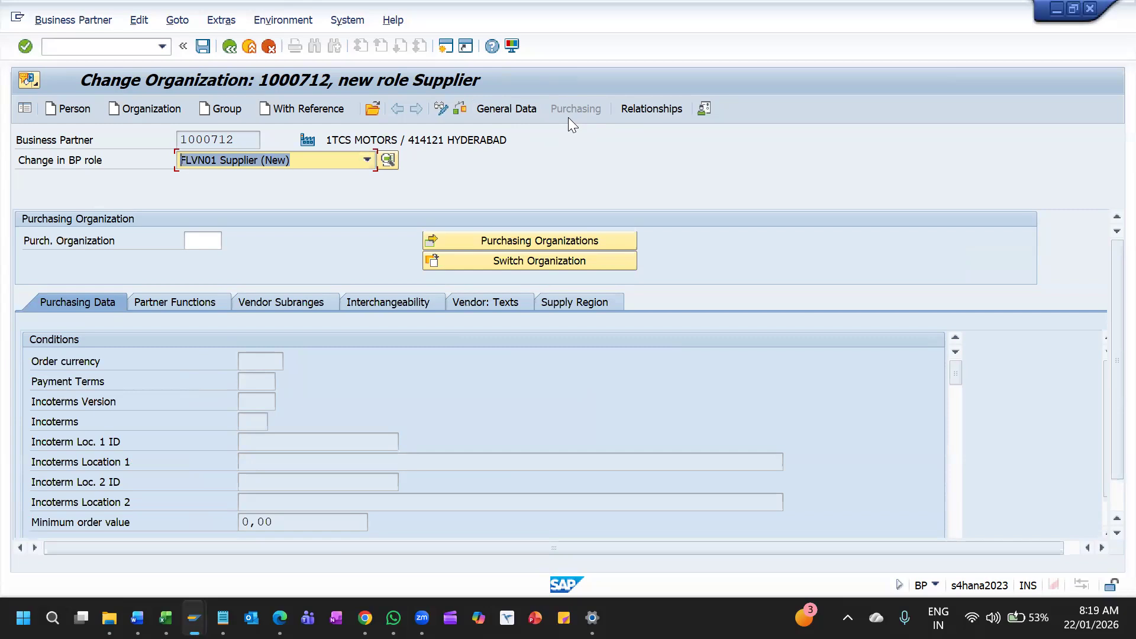
left_click(210, 241)
key("Down")
key("Down")
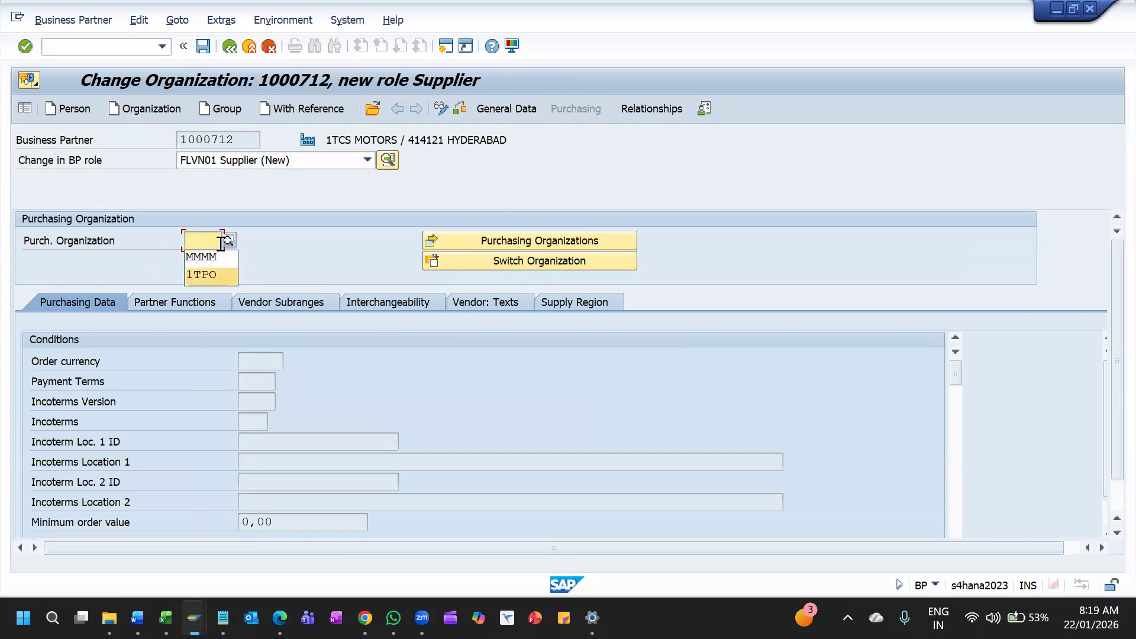
key("Return")
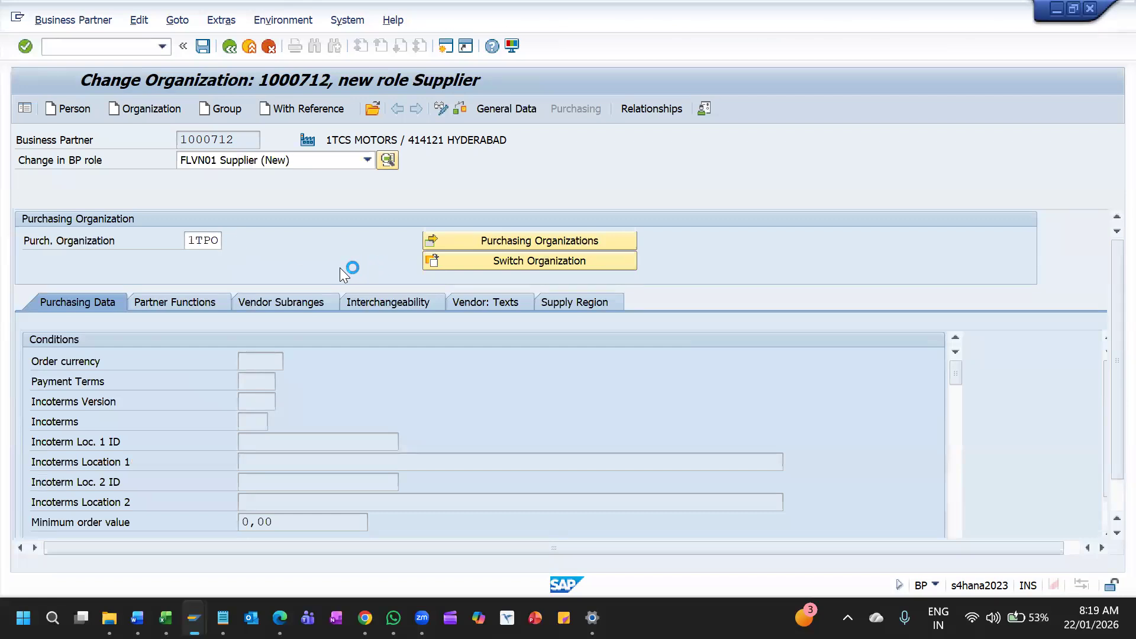
left_click(270, 383)
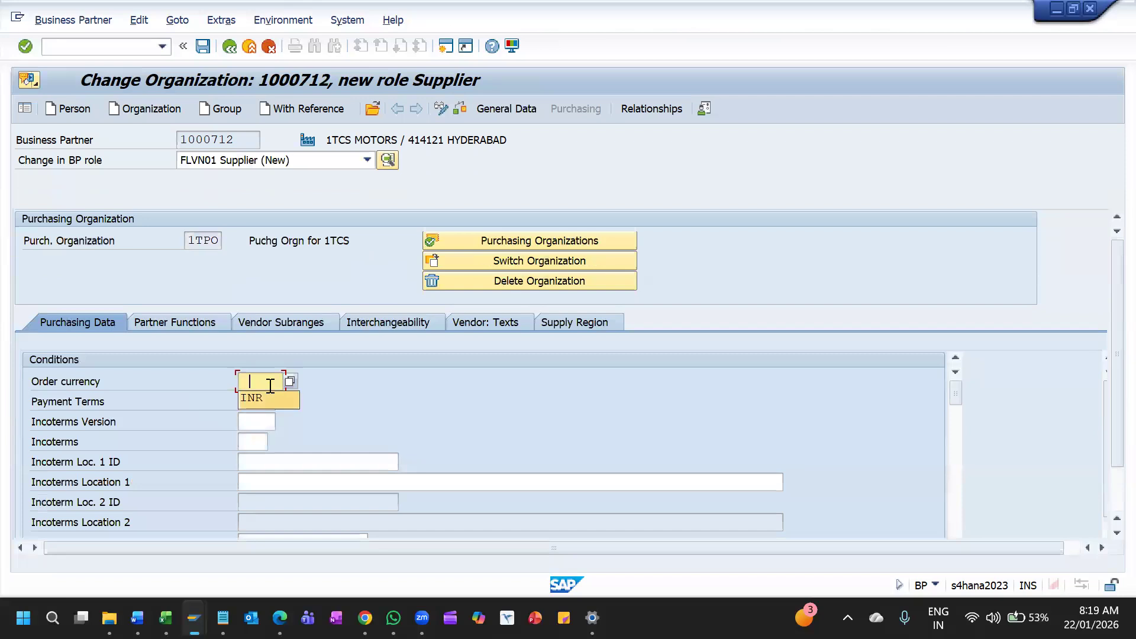
key("Return")
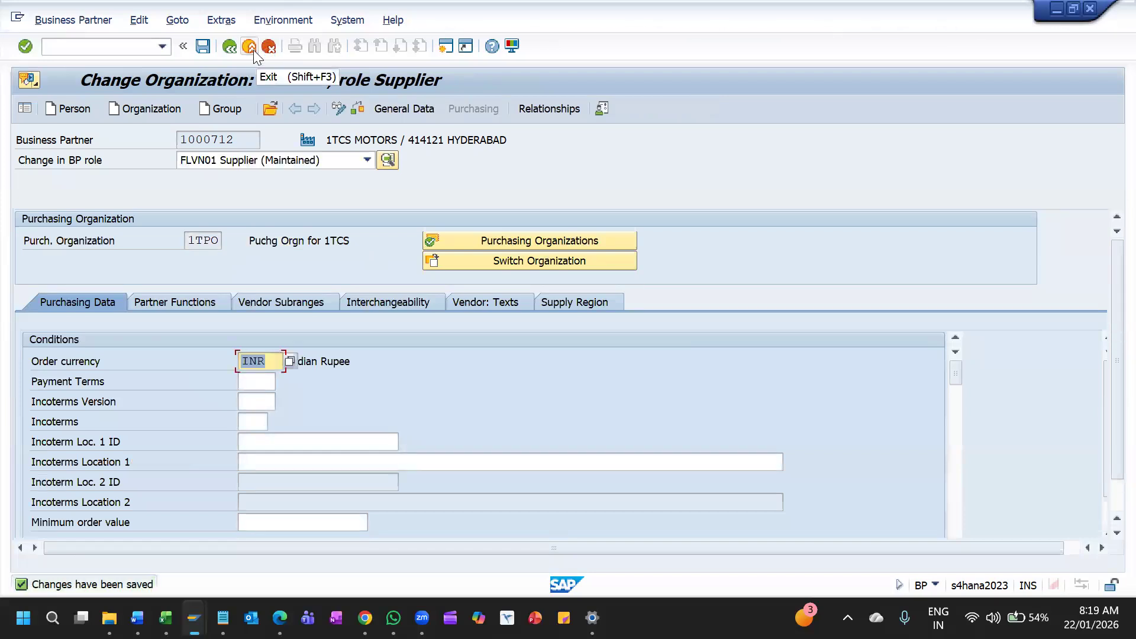
left_click(254, 49)
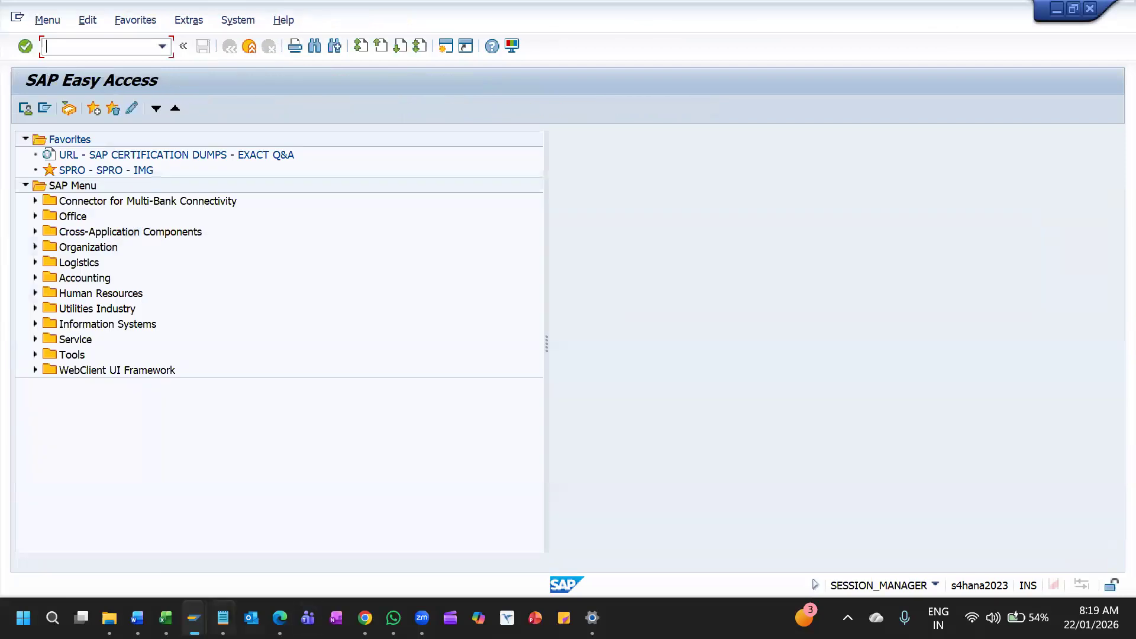
Switch to the session with table LFB1 and list the suppliers for company code 1TCS
mouse_move(194, 618)
left_click(406, 532)
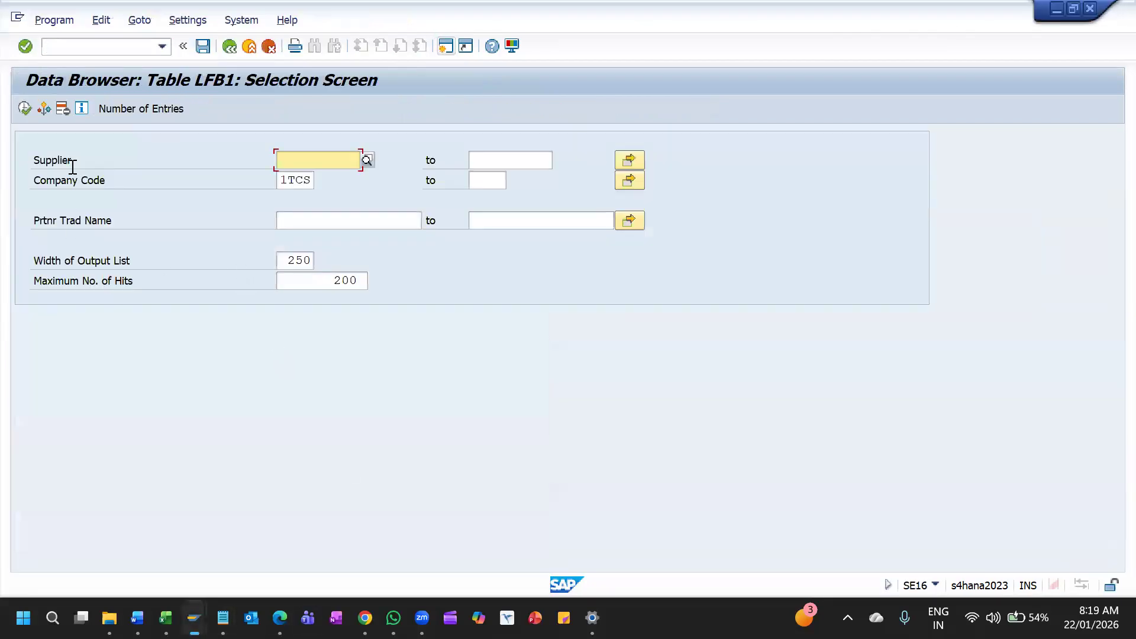
left_click(24, 108)
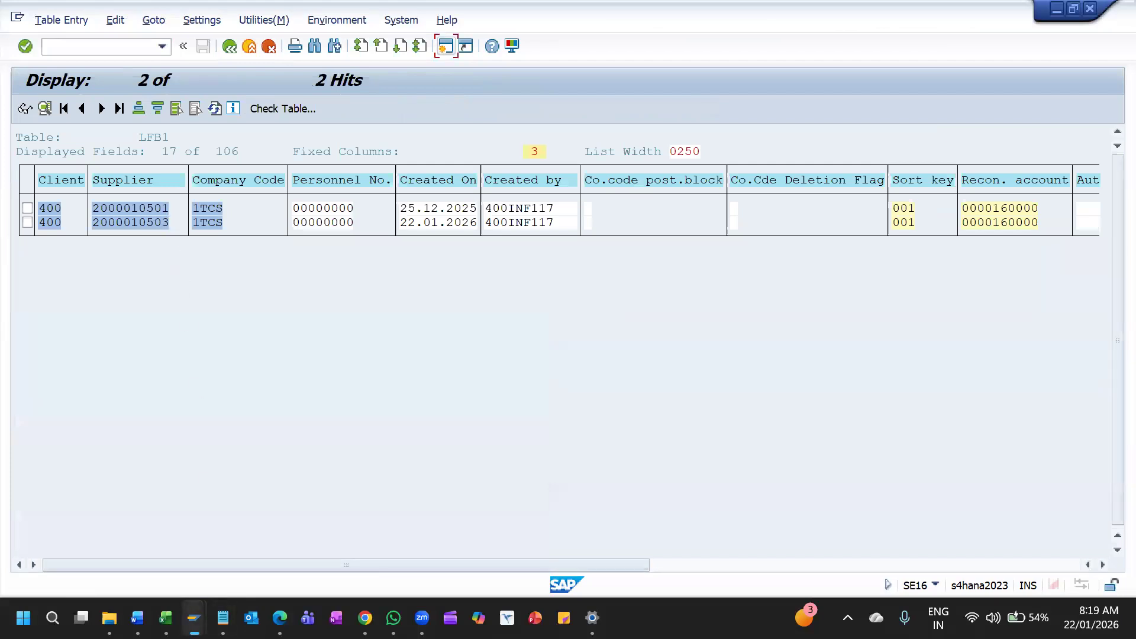
Switch to the purchase requisition list session, check the 1TCS STEEL item, and return to SAP Easy Access
mouse_move(194, 618)
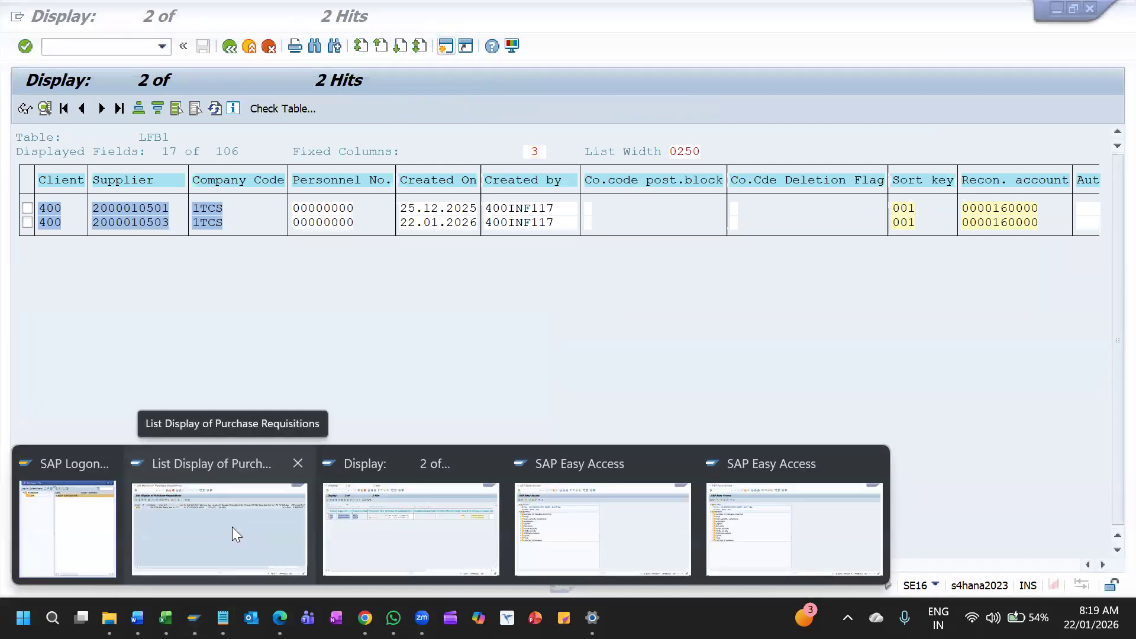
left_click(232, 527)
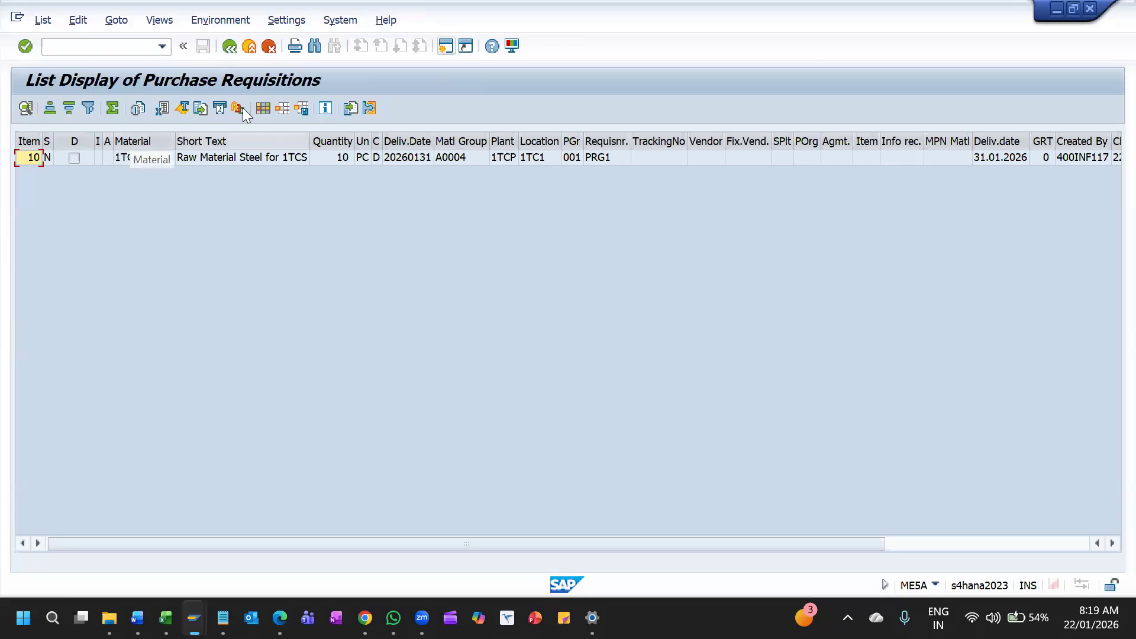
left_click(241, 158)
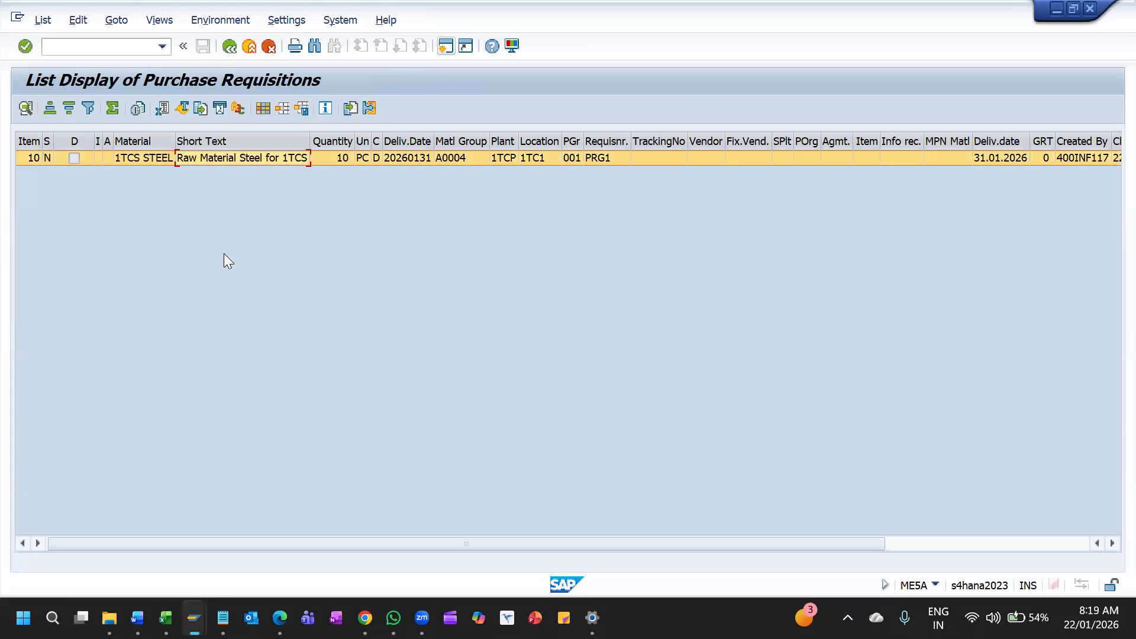
left_click(229, 47)
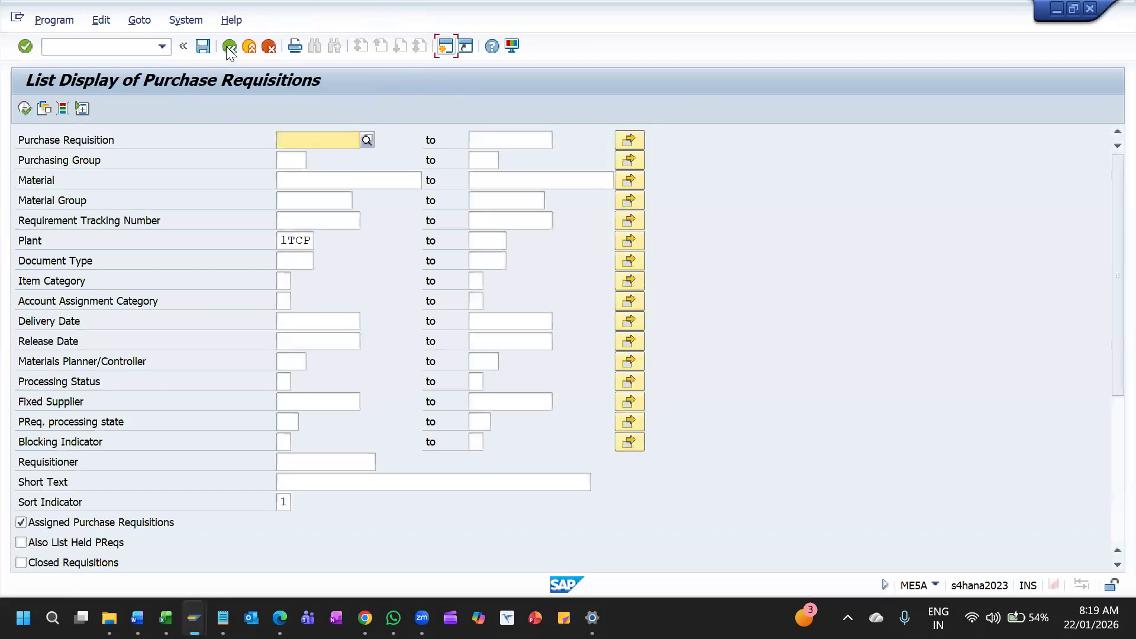
left_click(229, 47)
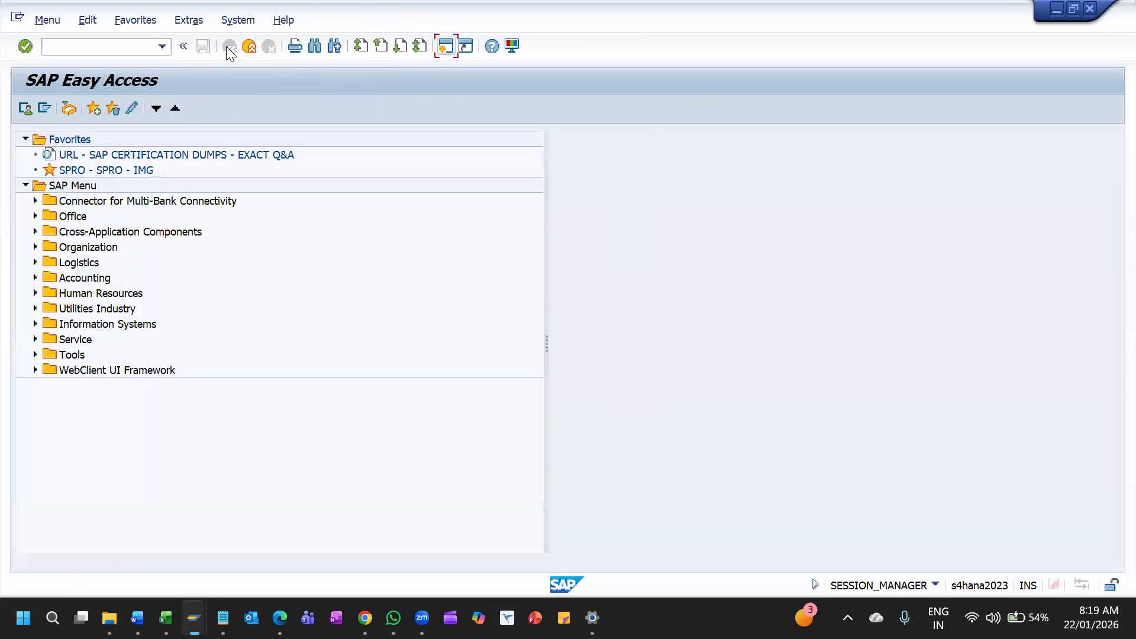
Expand the SAP menu through Logistics and Materials Management to the contents of Purchasing
double_click(79, 262)
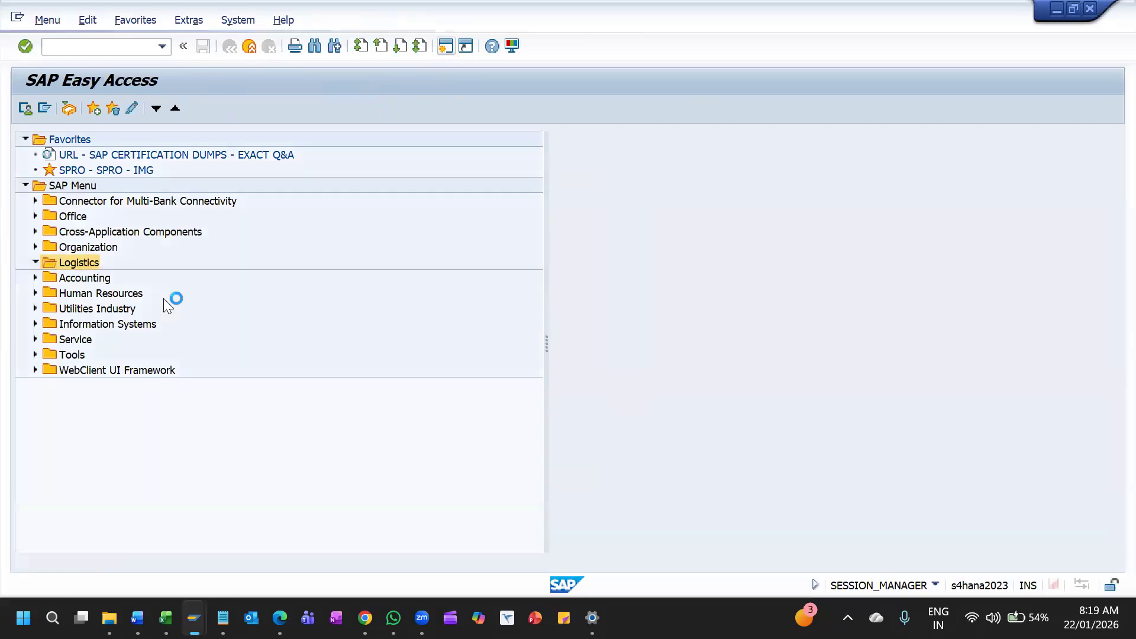
double_click(164, 298)
key("Down")
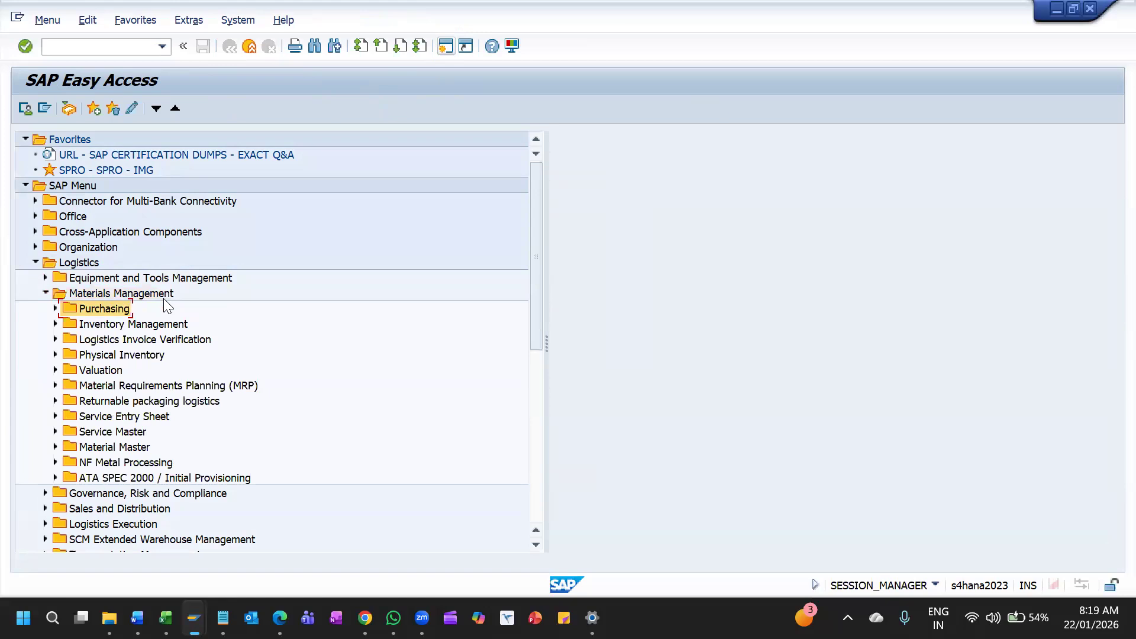
key("Down")
key("Down")
key("Down")
key("Up")
key("Up")
key("Right")
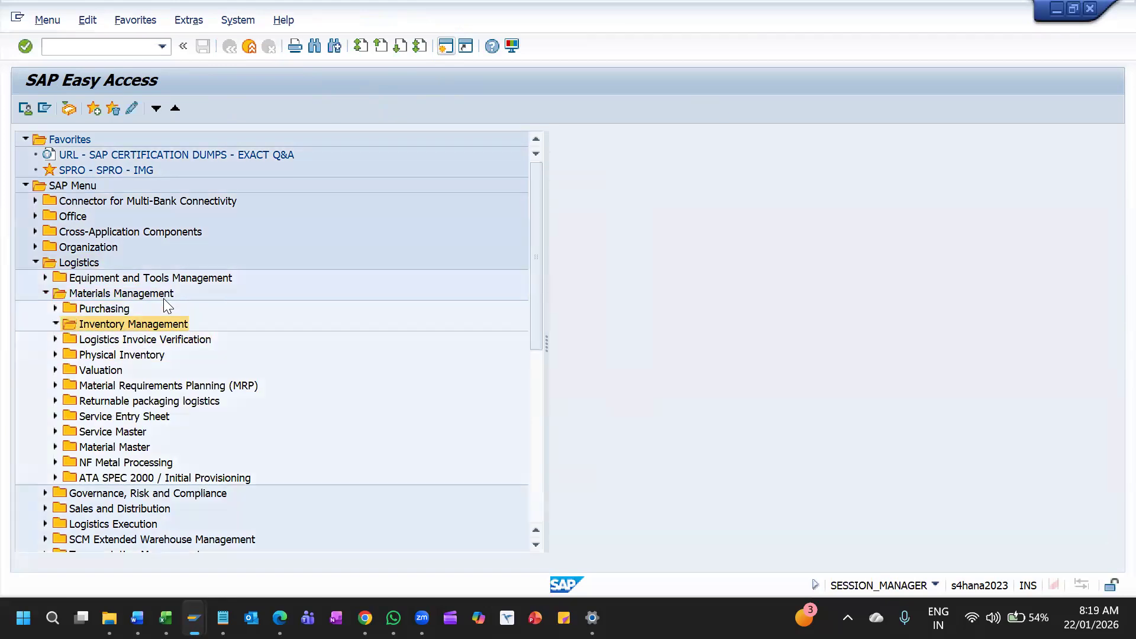
key("Left")
key("Up")
key("Right")
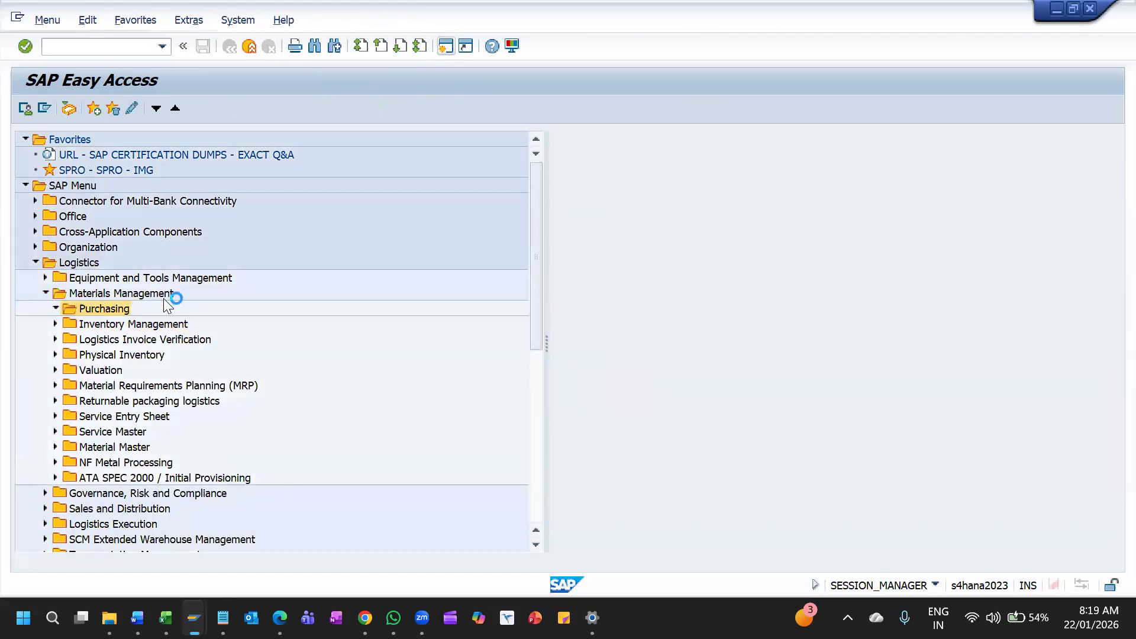
Expand the RFQ/Quotation folder under Purchasing and show the transactions in its Quotation subfolder
key("Down")
key("Down")
key("Down")
key("Down")
key("Right")
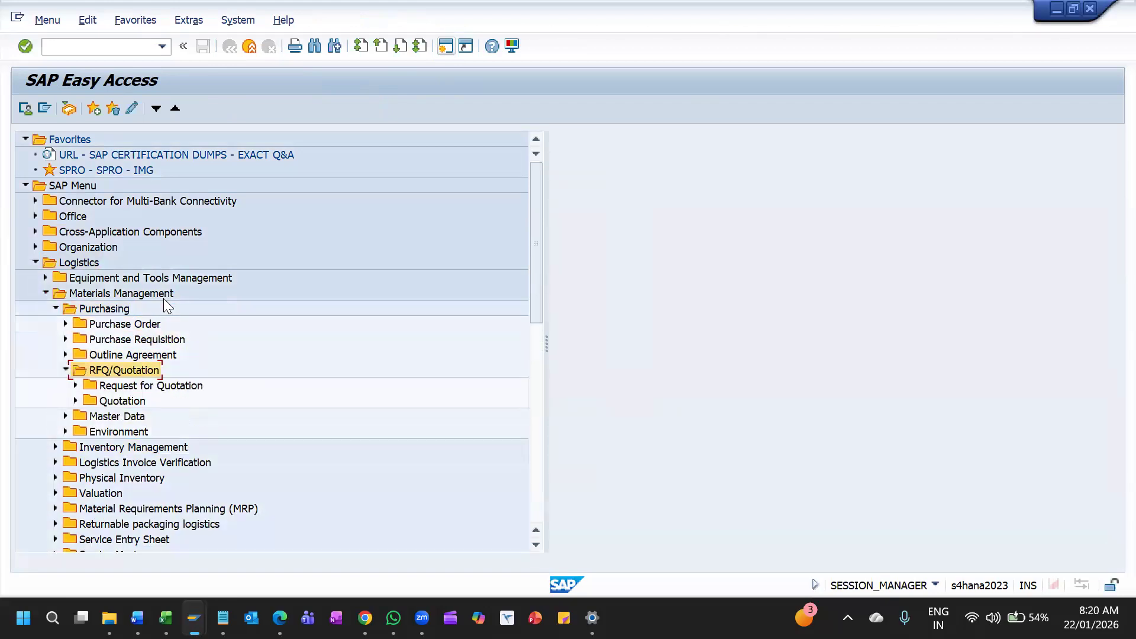
key("Down")
key("Down")
key("Right")
key("Down")
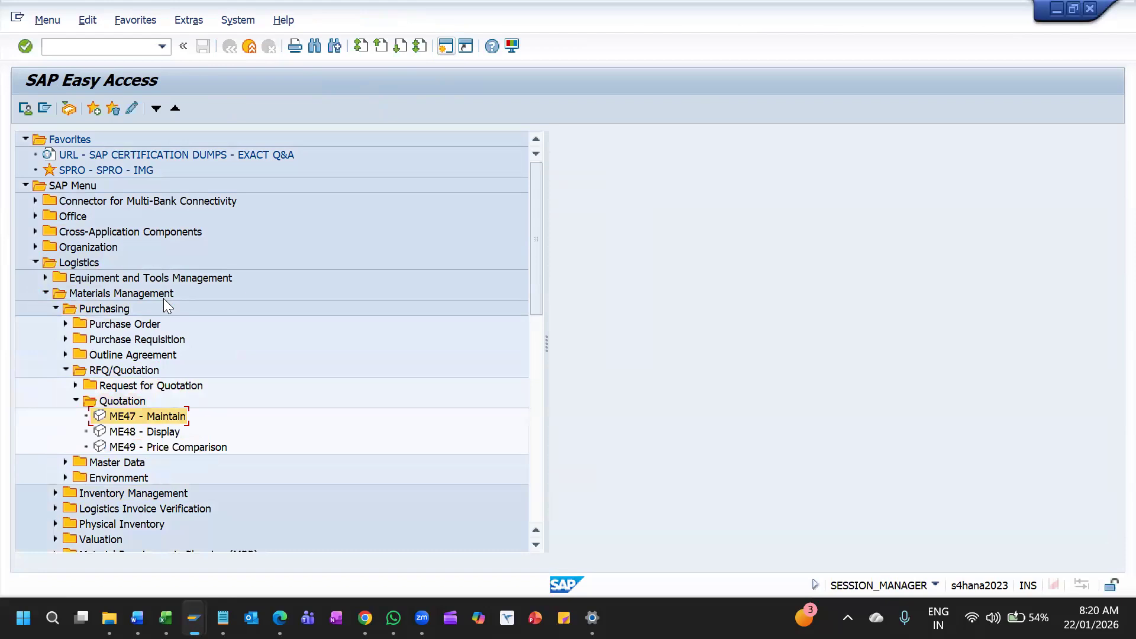
Expand Request for Quotation and open transaction ME41 - Create
key("Up")
key("Up")
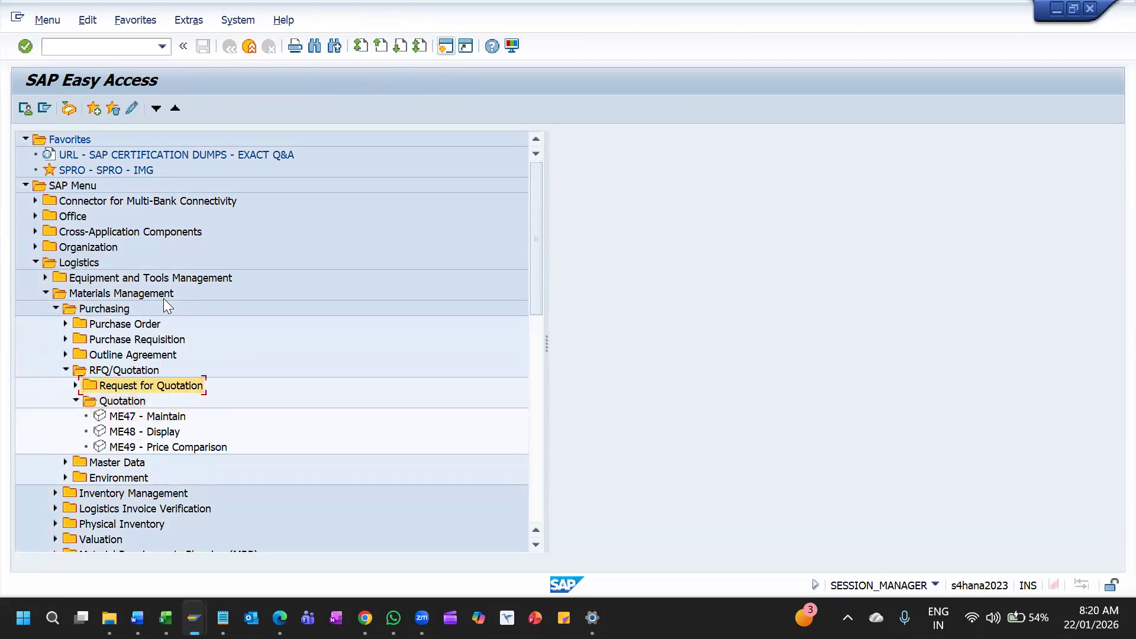
key("Right")
key("Down")
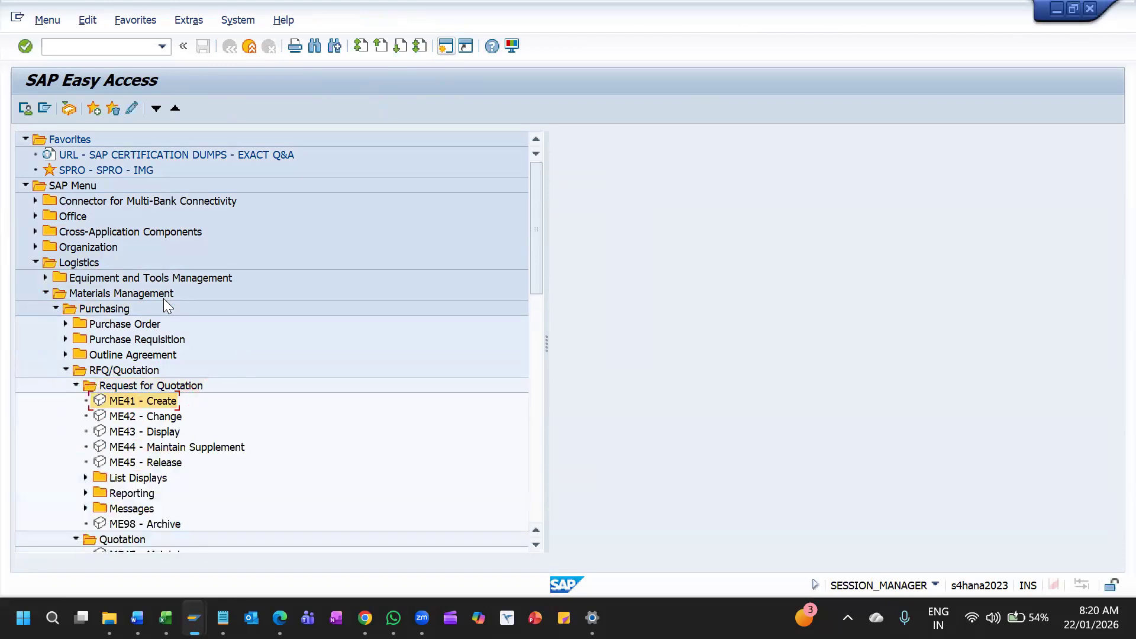
scroll(216, 343, "down", 1)
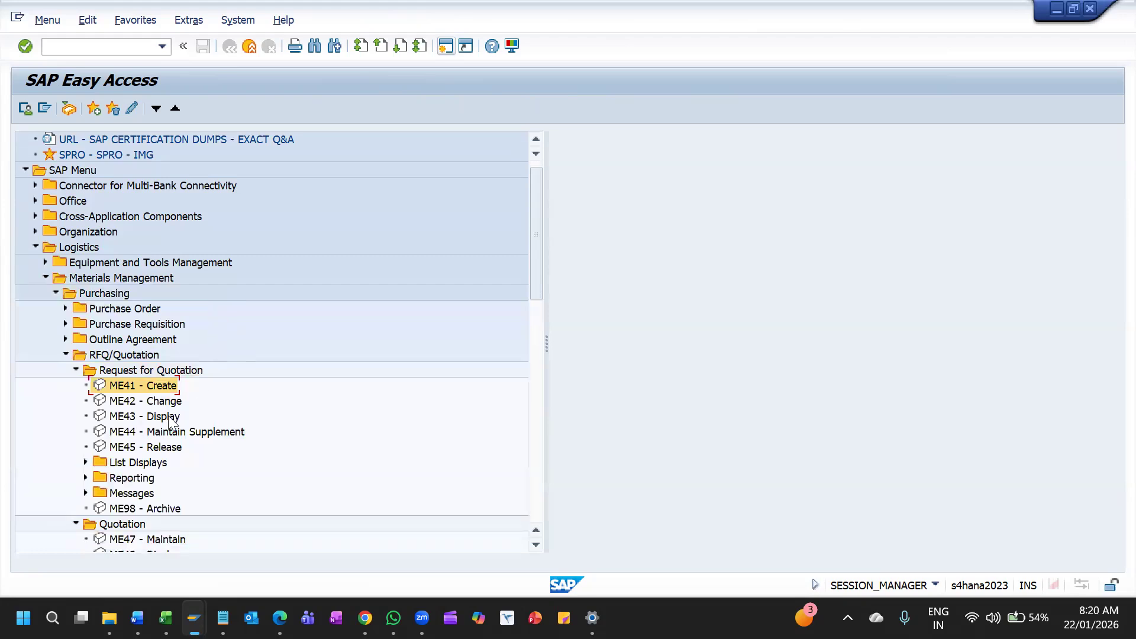
double_click(135, 382)
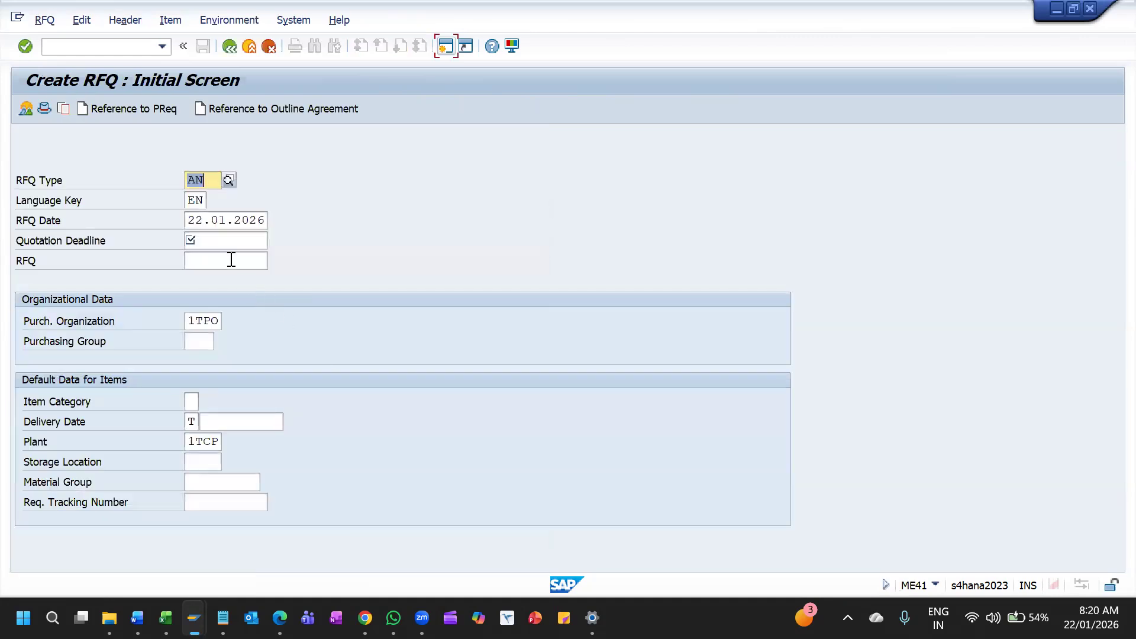
Set the RFQ's quotation deadline to 23.01.2026 and purchasing group to 001, and continue to the header data
left_click(233, 242)
left_click(233, 243)
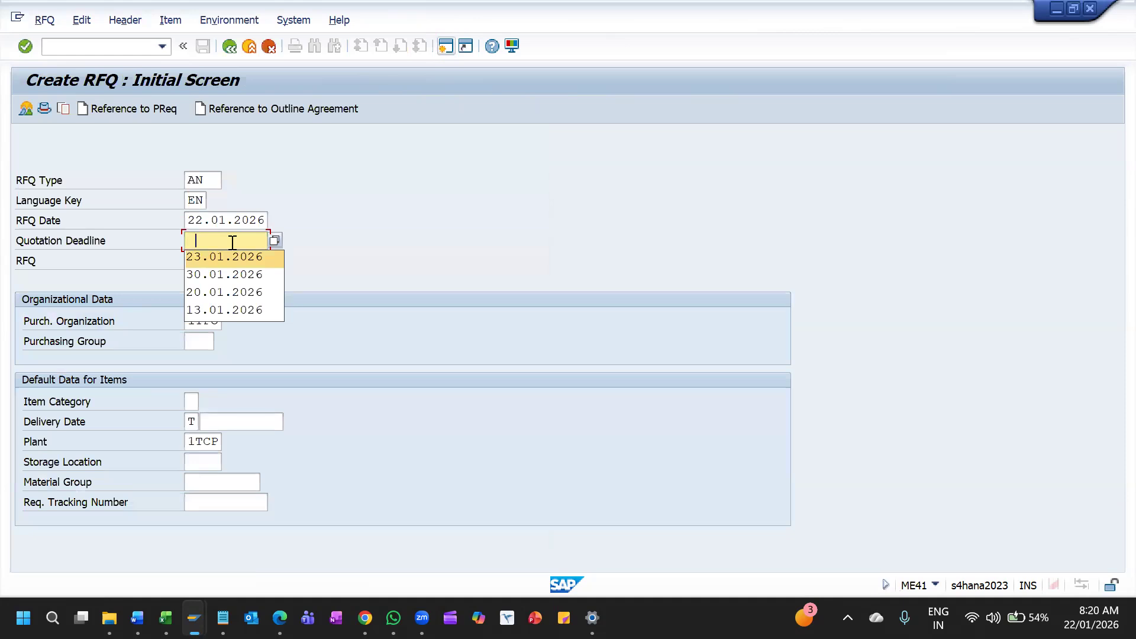
key("Return")
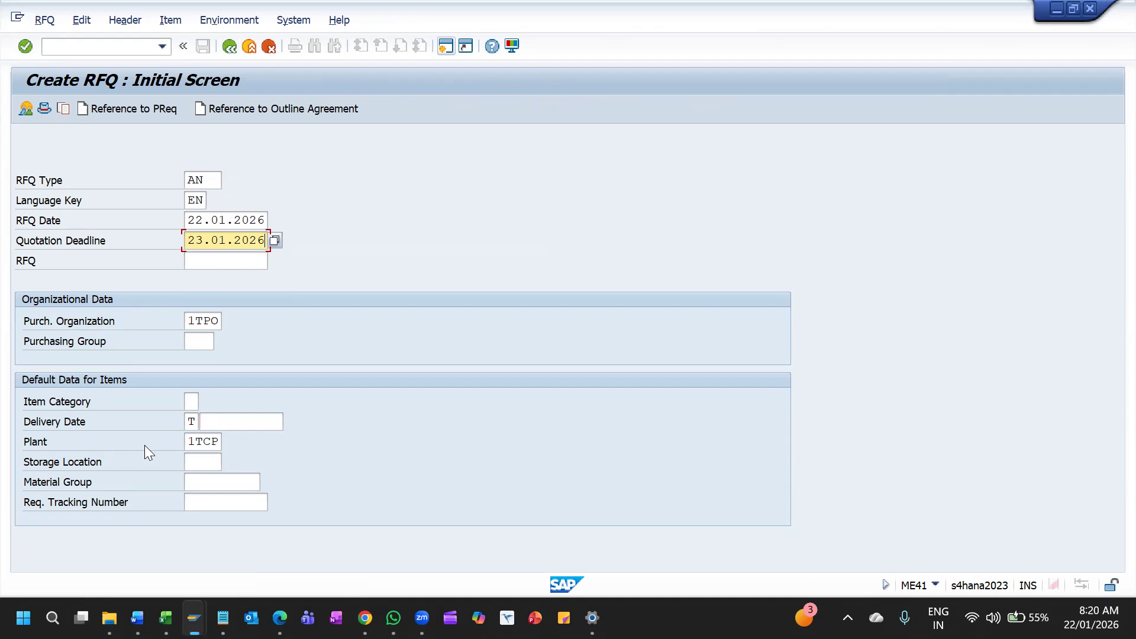
left_click(208, 342)
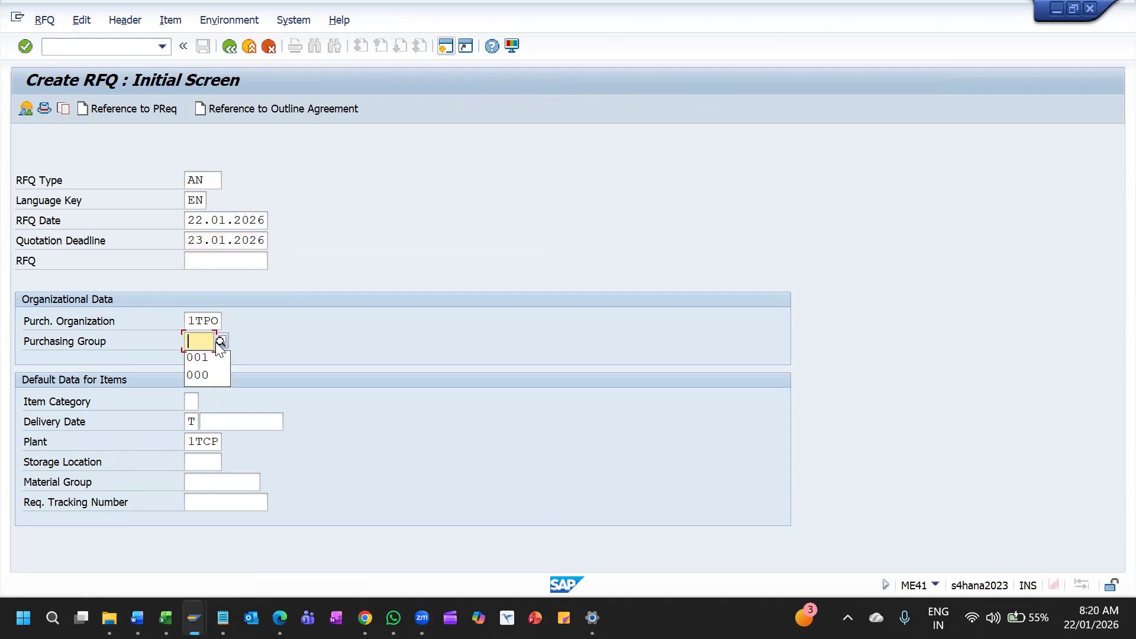
key("Down")
key("Return")
key("Return")
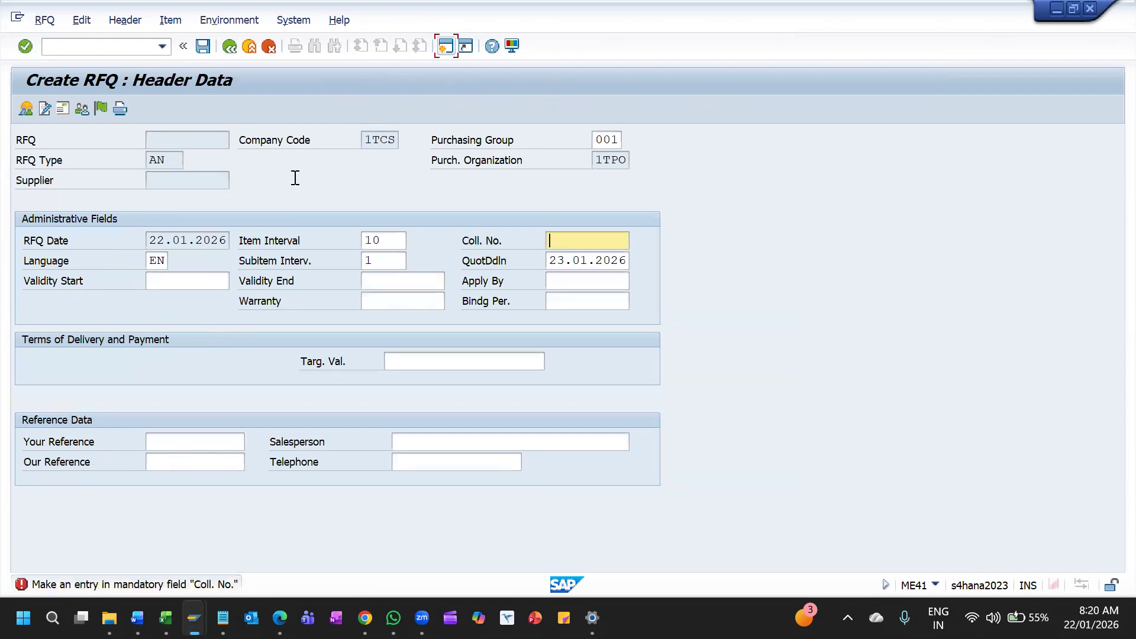
Enter collective number 1TCSCN in the RFQ header, continue to the item overview, and leave the RFQ without saving
left_click(585, 242)
type("CN1")
key("BackSpace")
key("BackSpace")
key("BackSpace")
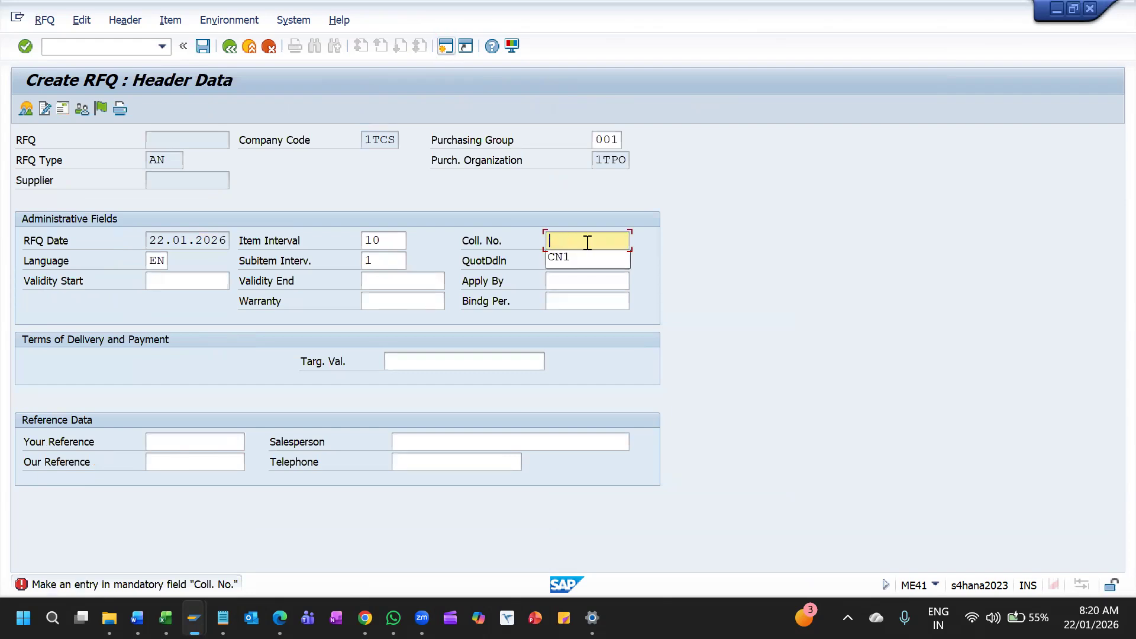
left_click(588, 243)
type("r")
key("BackSpace")
left_click(588, 243)
type("i")
key("BackSpace")
type("`")
key("BackSpace")
type("1TCSON")
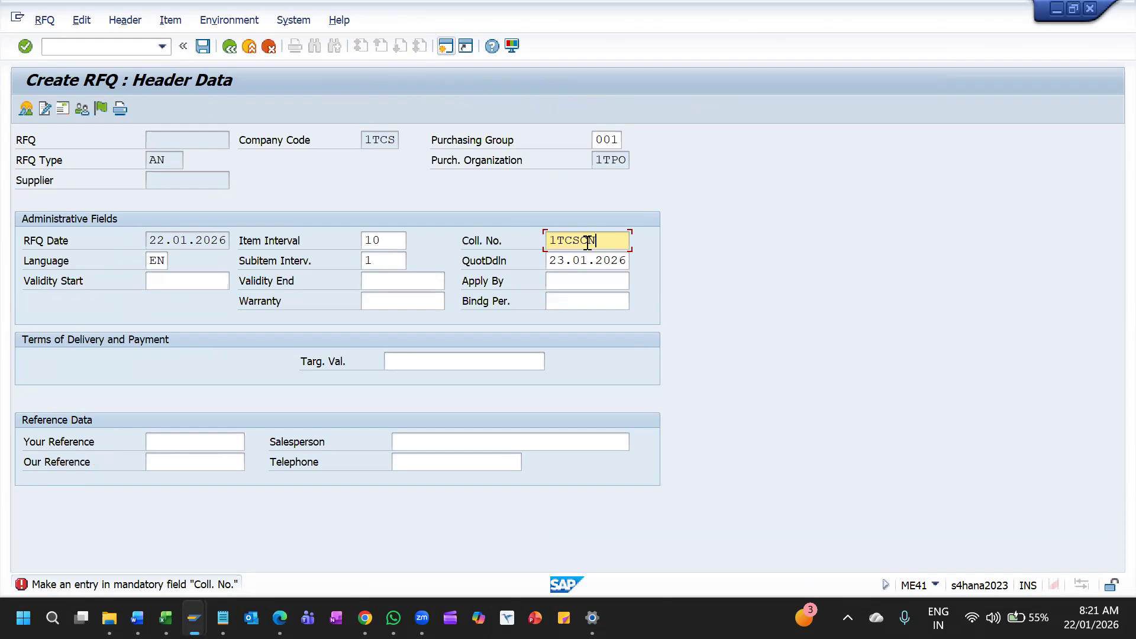
key("Return")
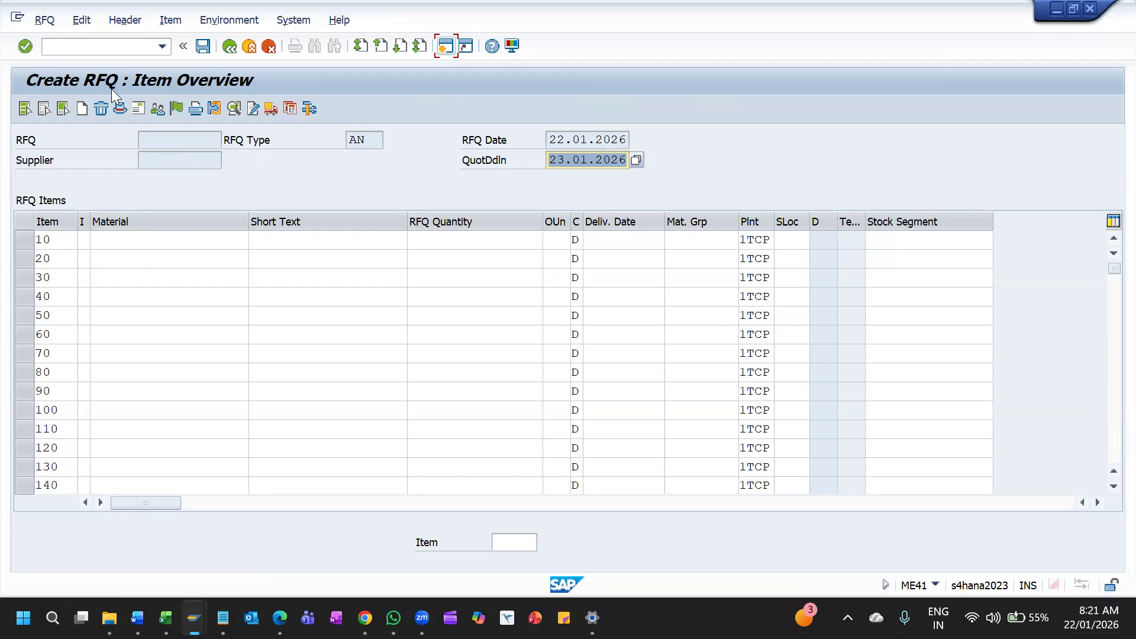
left_click(229, 46)
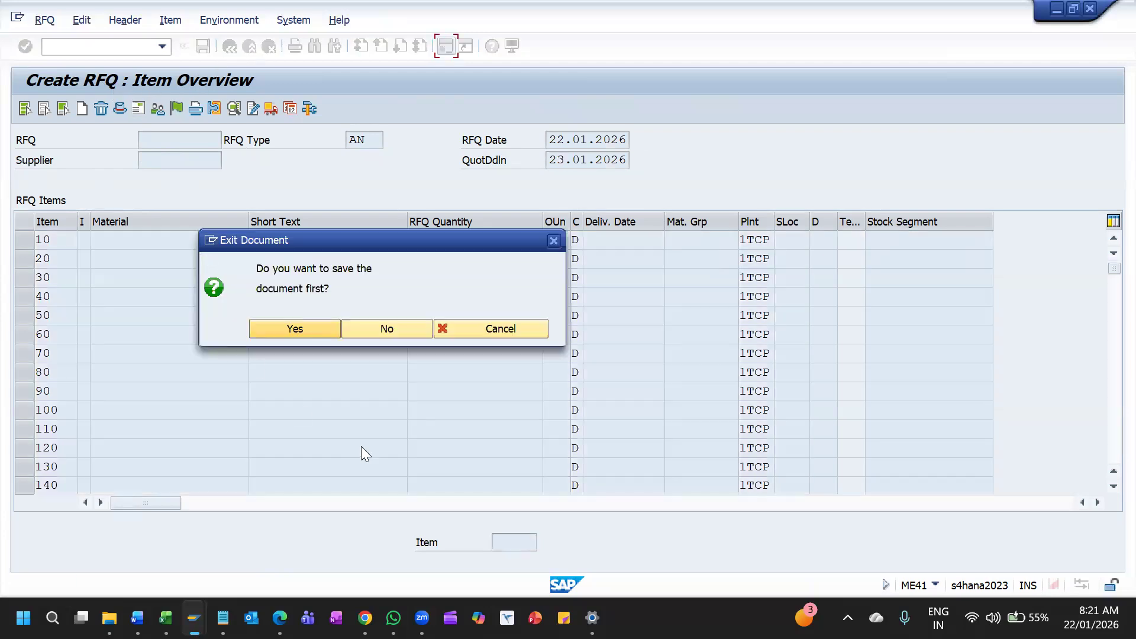
left_click(388, 324)
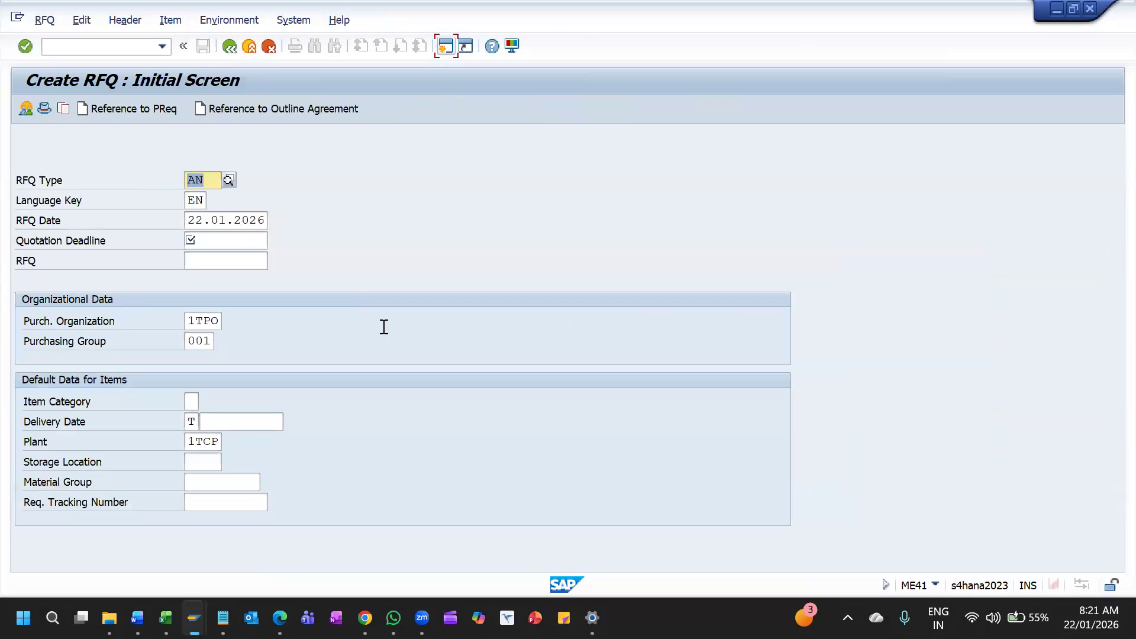
Try to reference a purchase requisition for the new RFQ, and set its quotation deadline to 23.01.2026
left_click(132, 109)
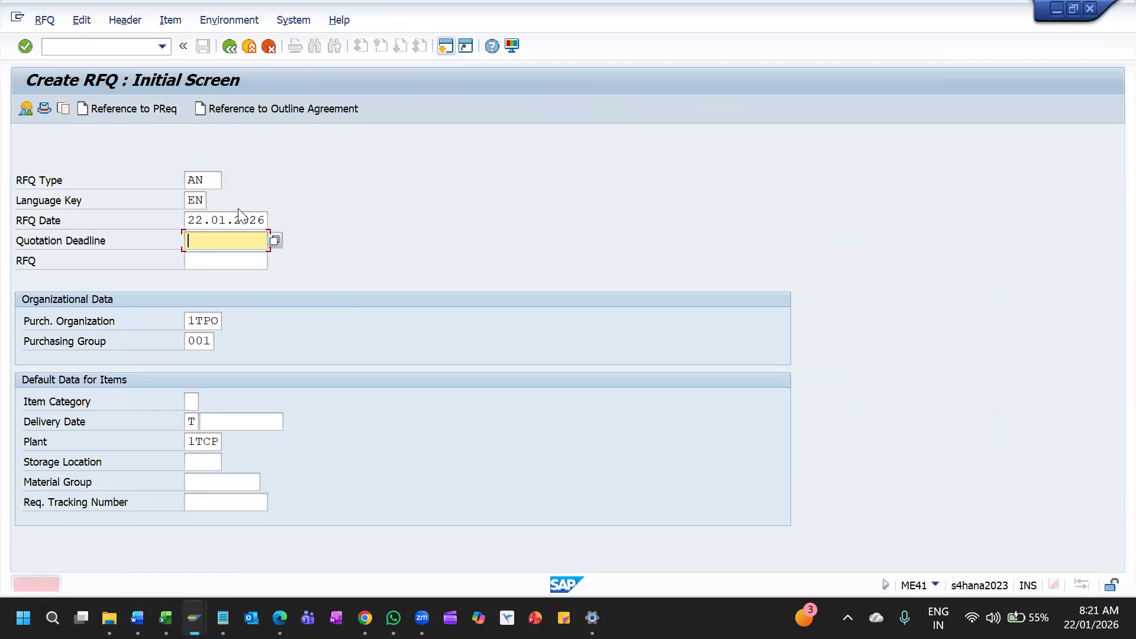
left_click(221, 249)
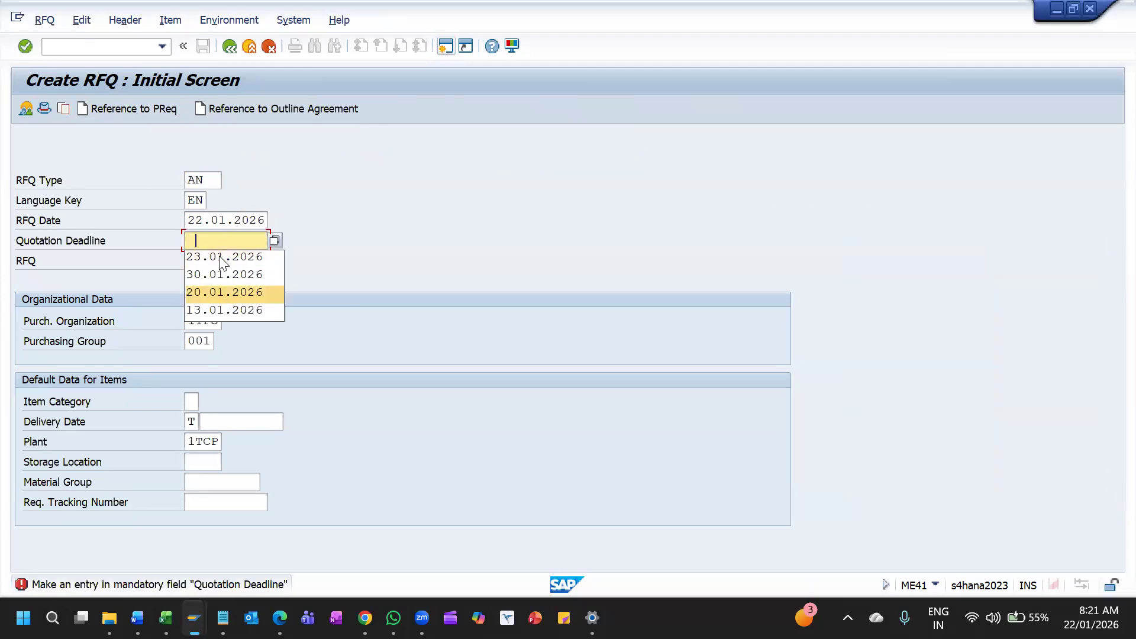
left_click(221, 255)
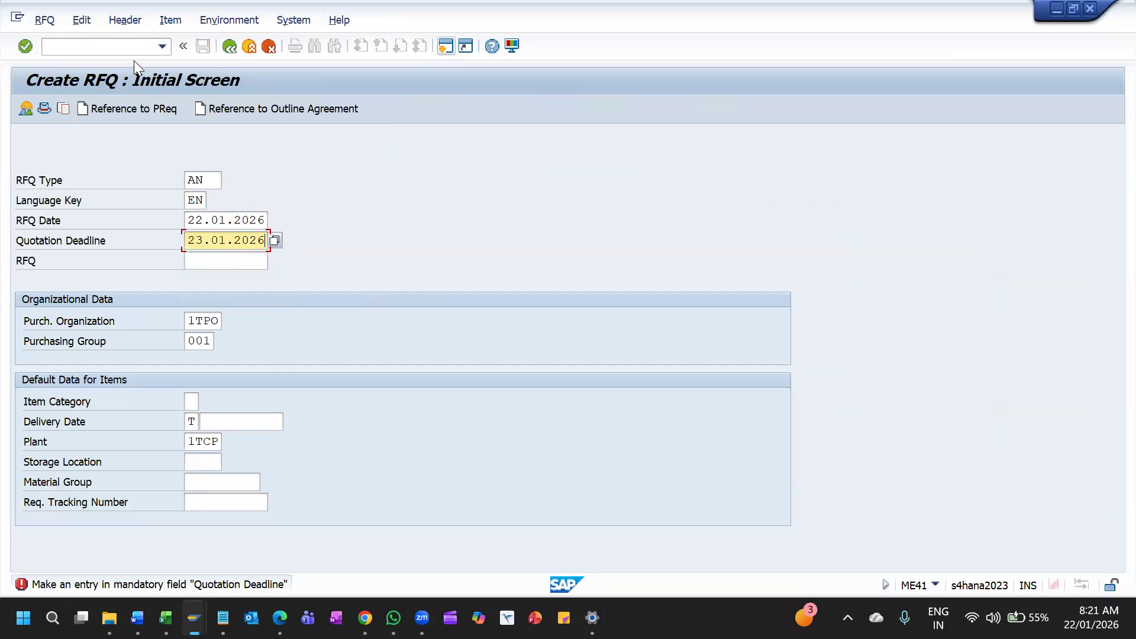
Reference the proposed purchase requisition for purchasing group 001, and enter collective number 1TCSCN in the RFQ header
left_click(120, 111)
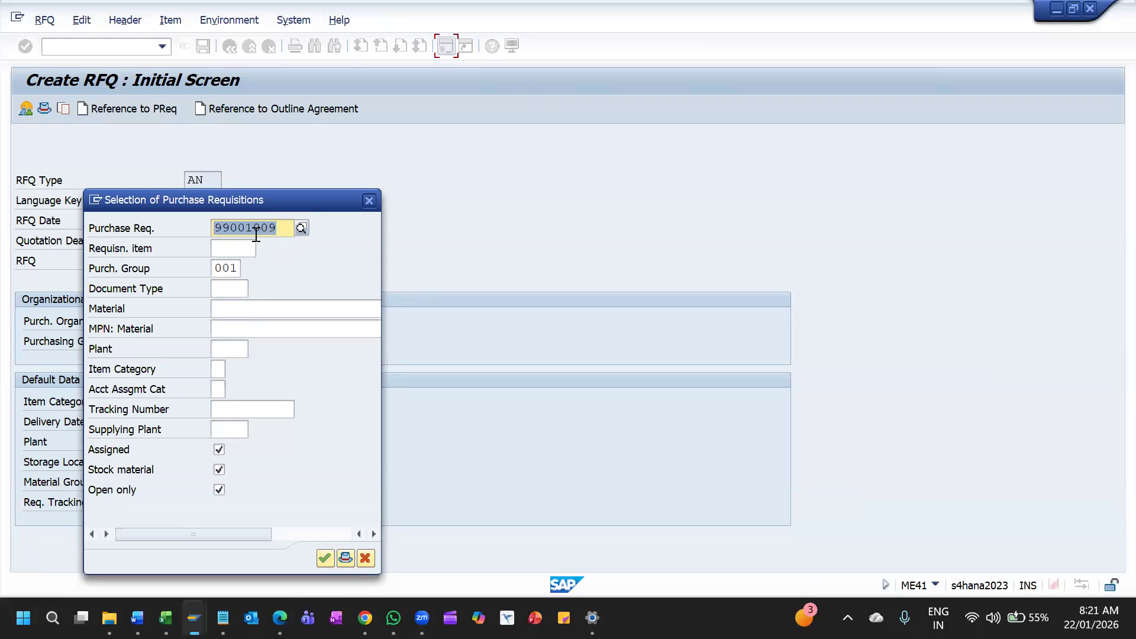
left_click(325, 558)
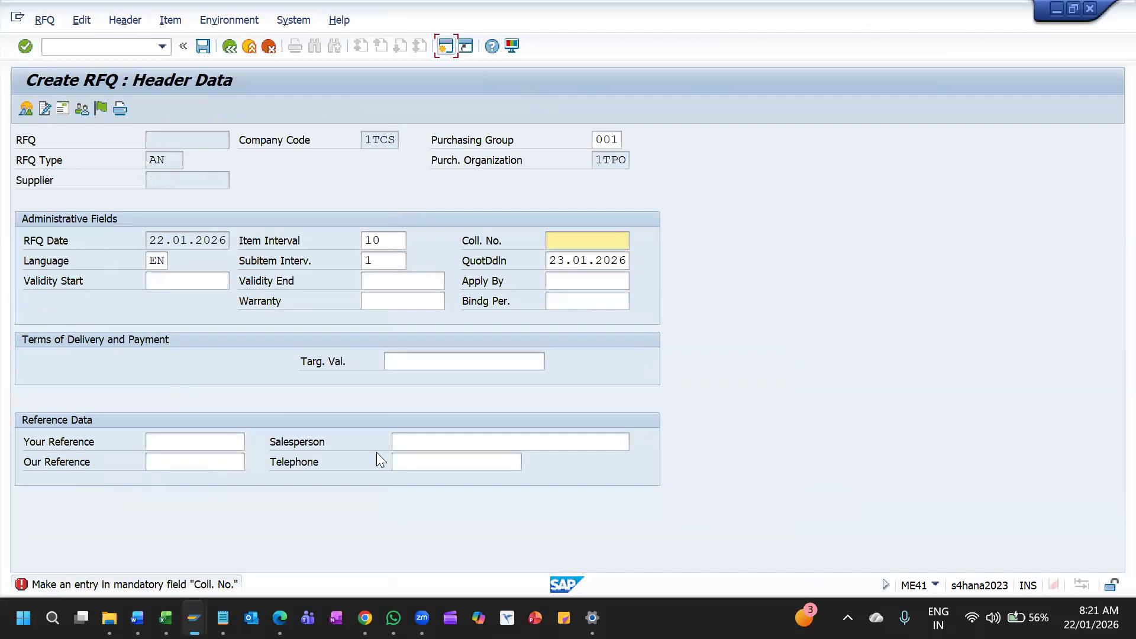
key("Down")
key("Return")
key("Return")
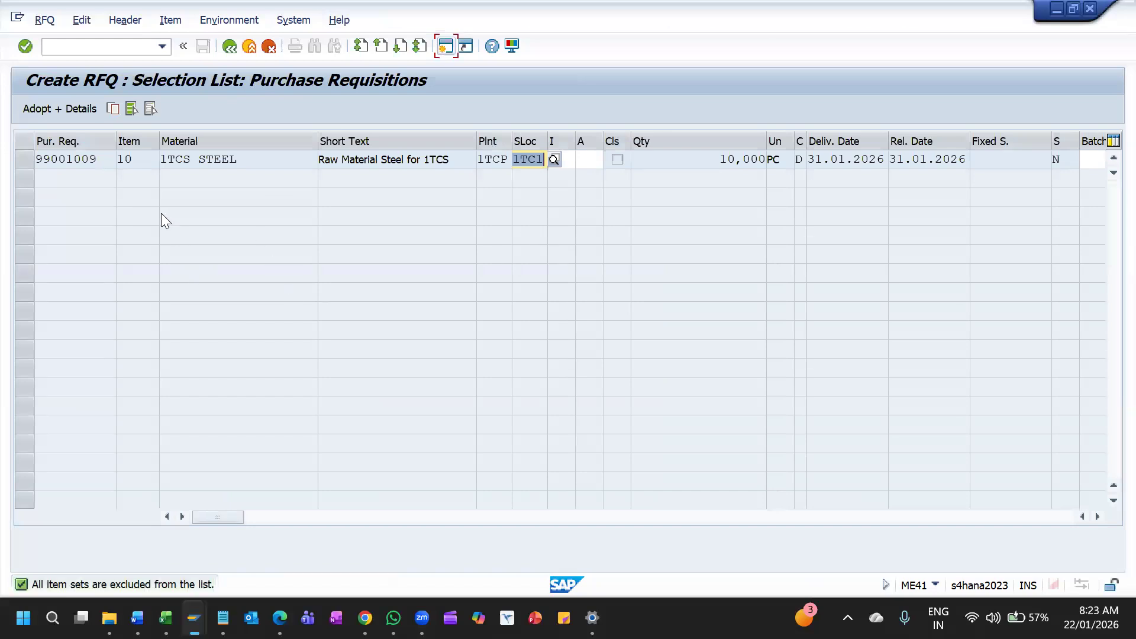
Select the 1TCS STEEL requisition item and adopt it with its details into the RFQ
left_click(60, 110)
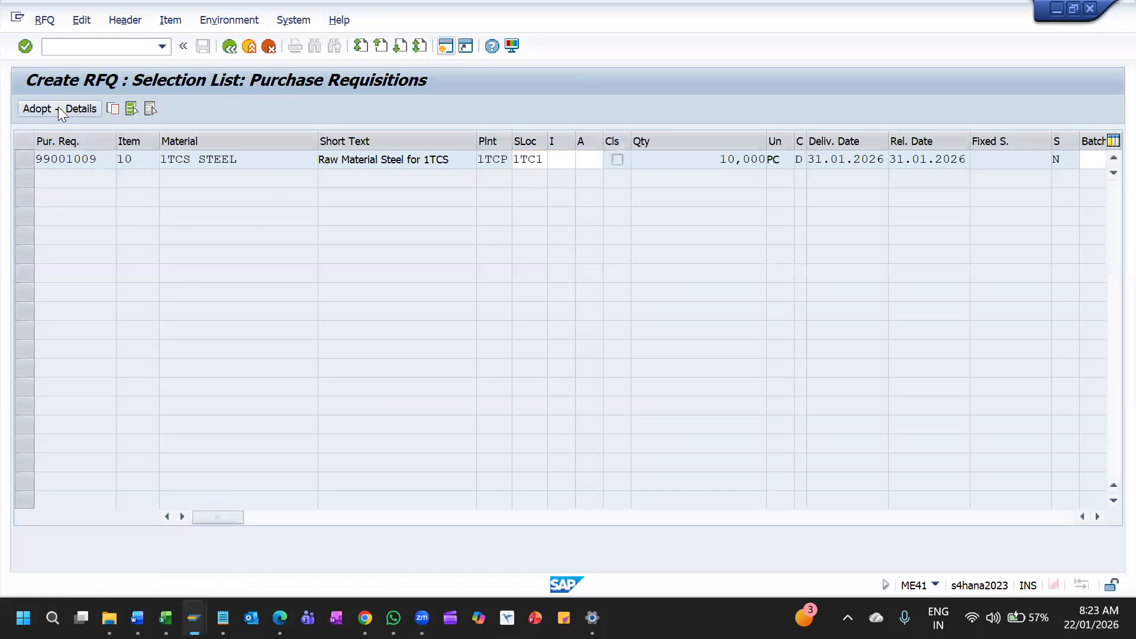
left_click(28, 158)
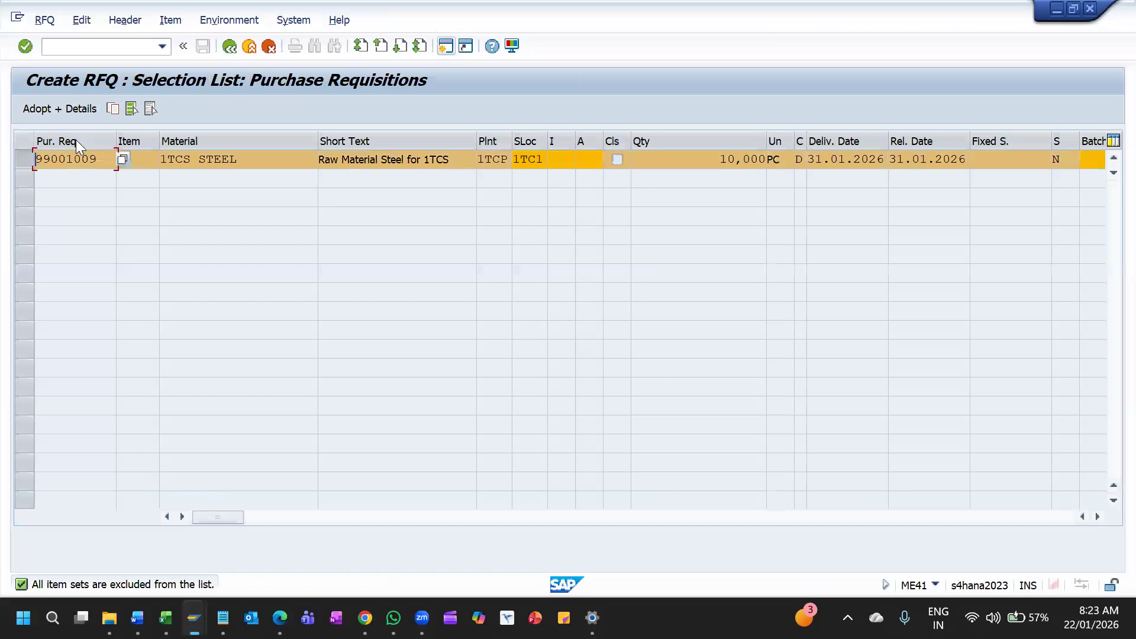
left_click(69, 109)
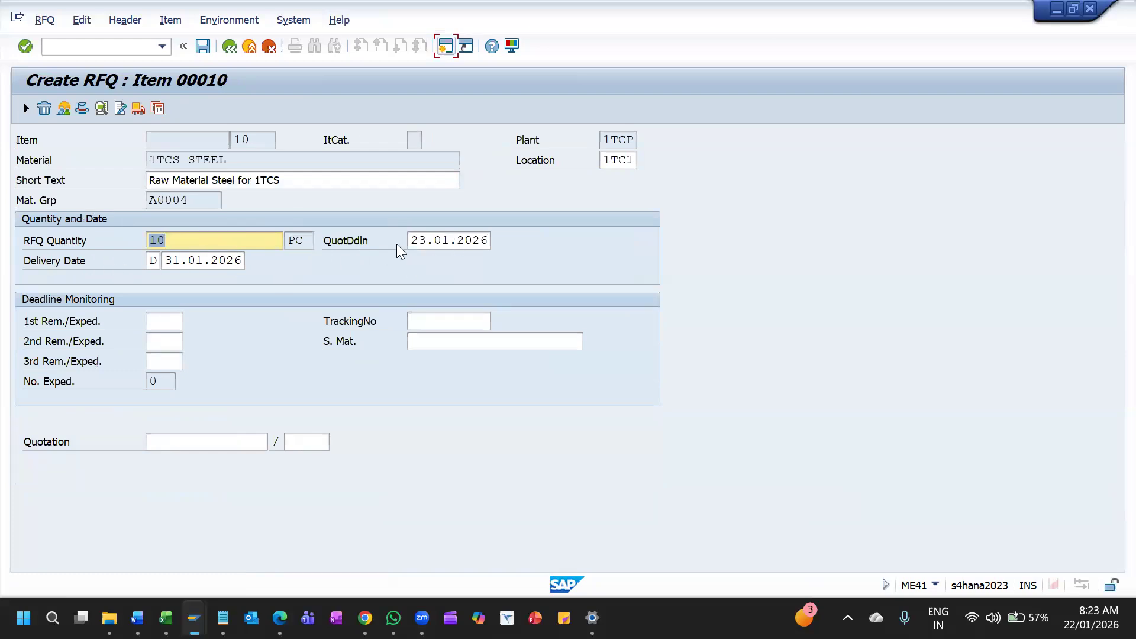
left_click(170, 262)
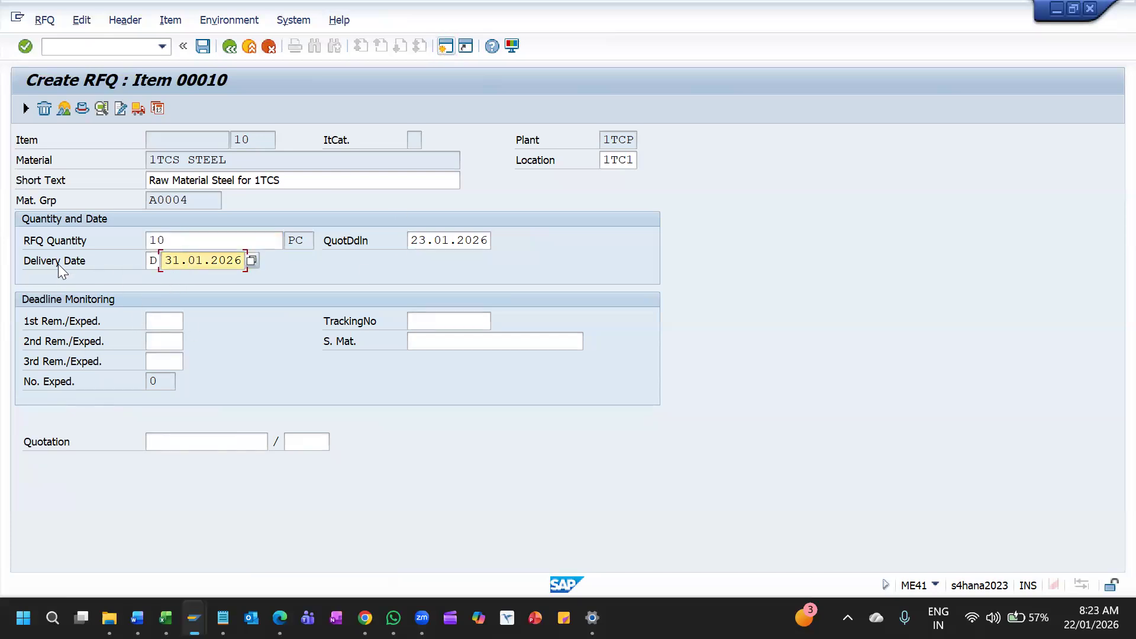
Open the RFQ's supplier address from its header and enter the first 1TCS supplier's number, copied from the LFB1 table display
left_click(82, 108)
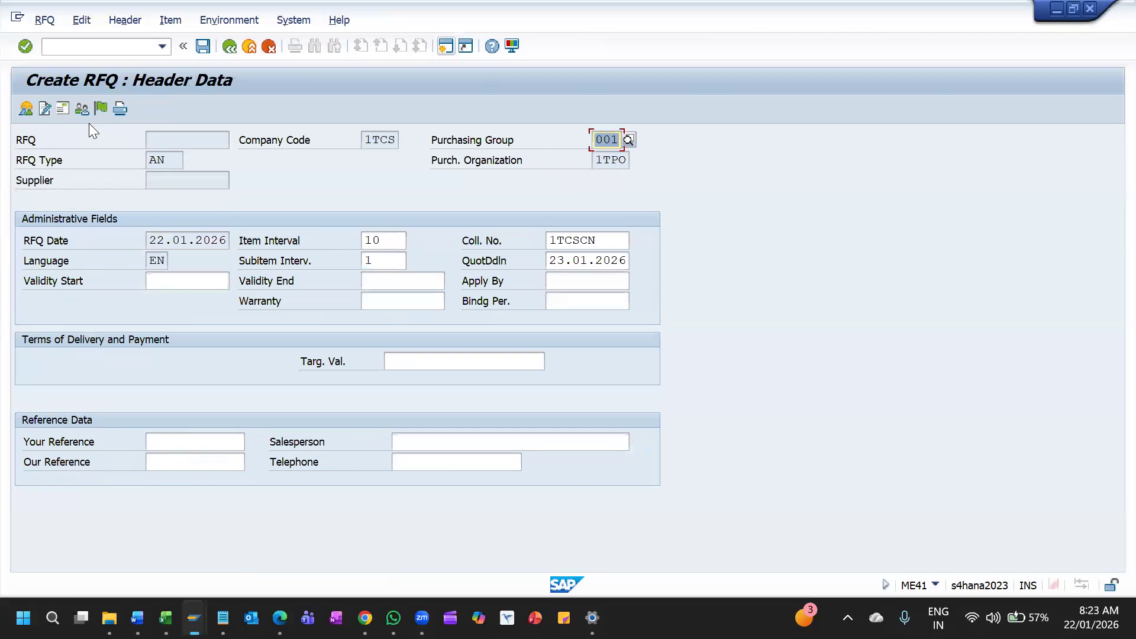
left_click(62, 109)
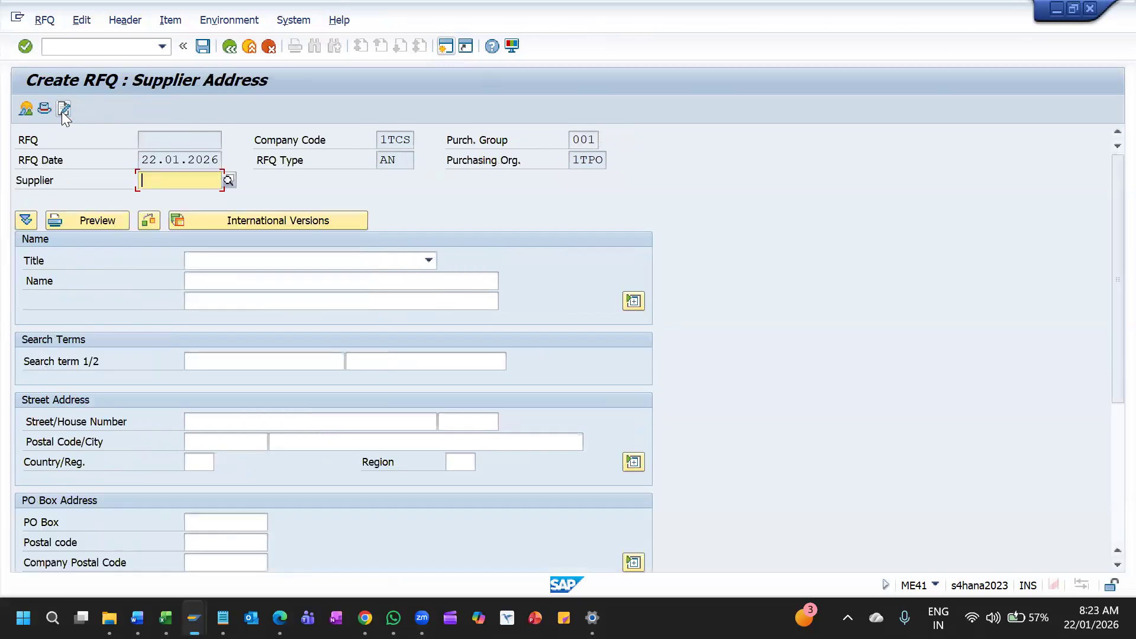
key("BackSpace")
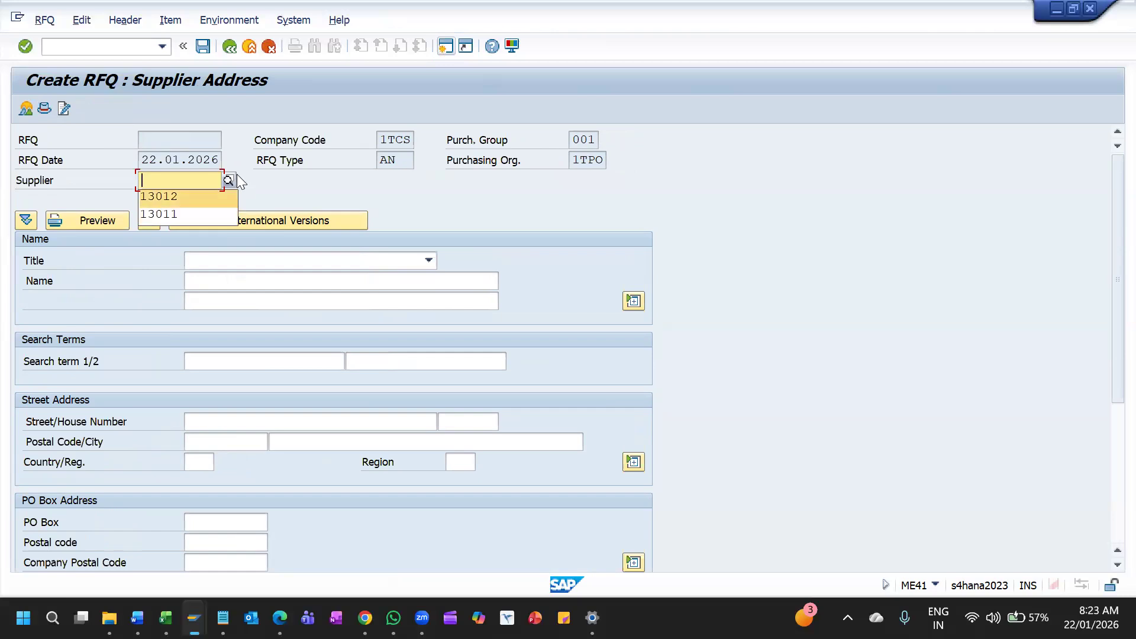
key("alt+Tab")
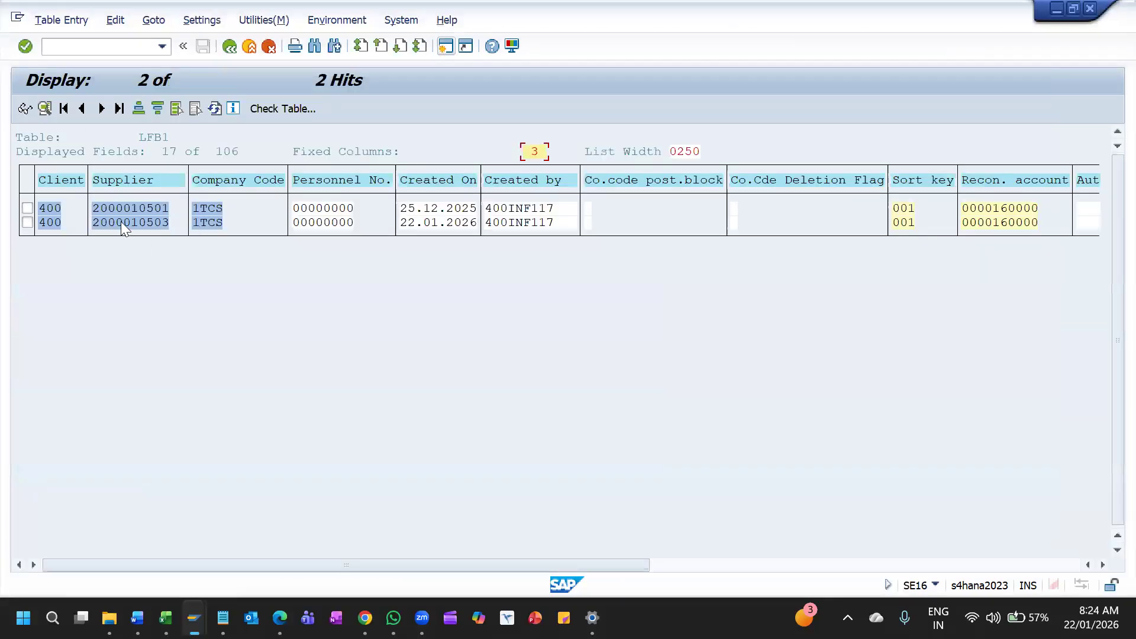
left_click_drag(88, 207, 189, 207)
key("ctrl+c")
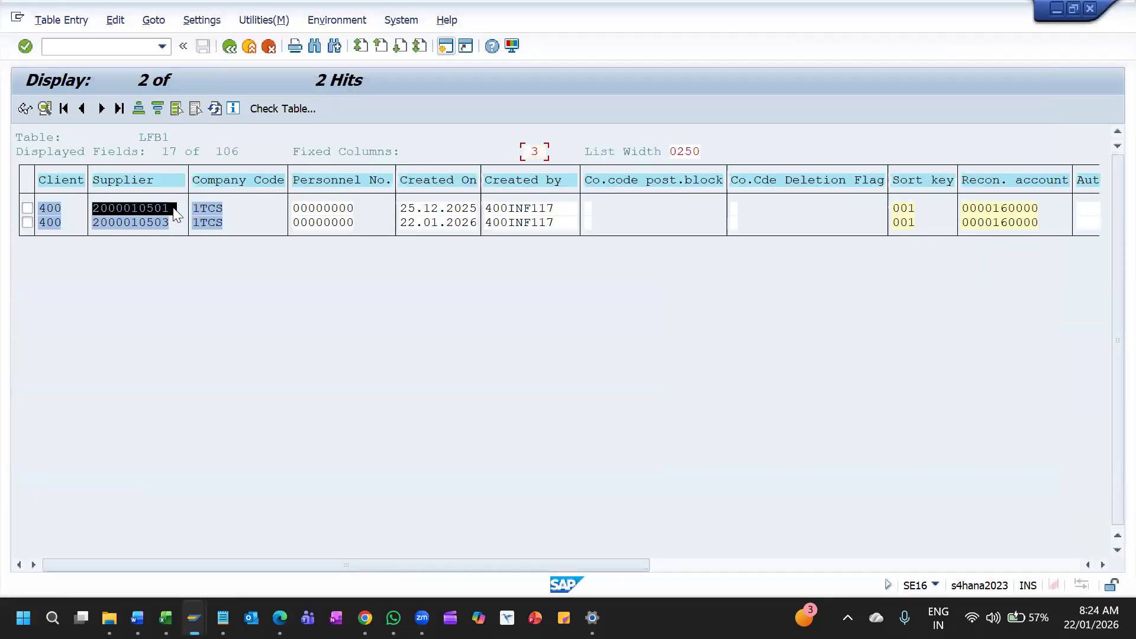
key("alt+Tab")
key("ctrl+v")
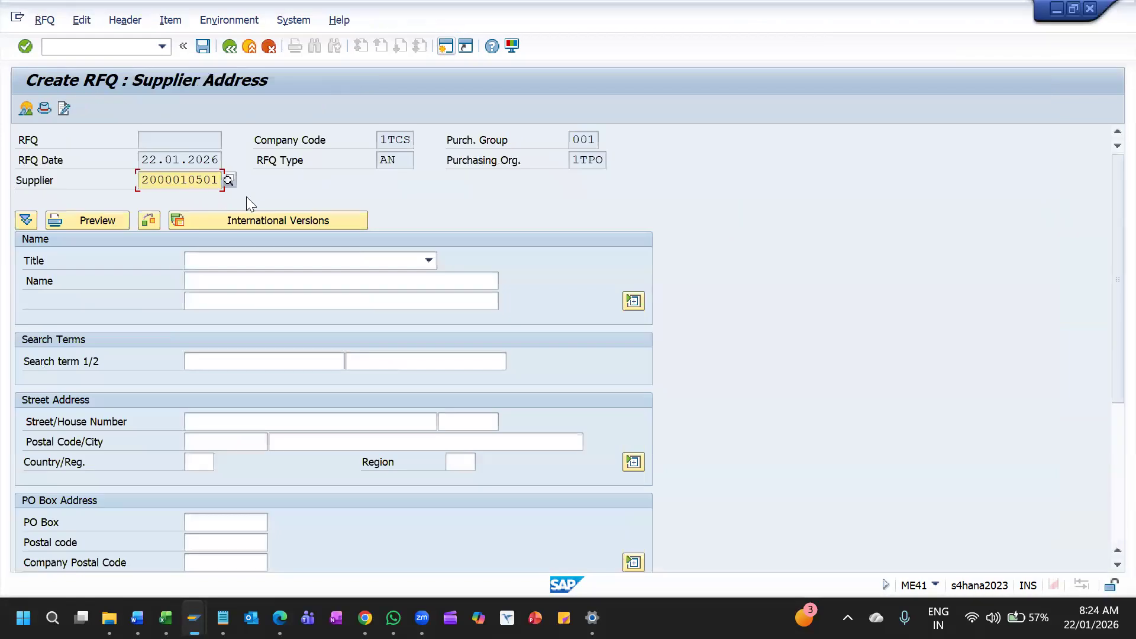
key("Return")
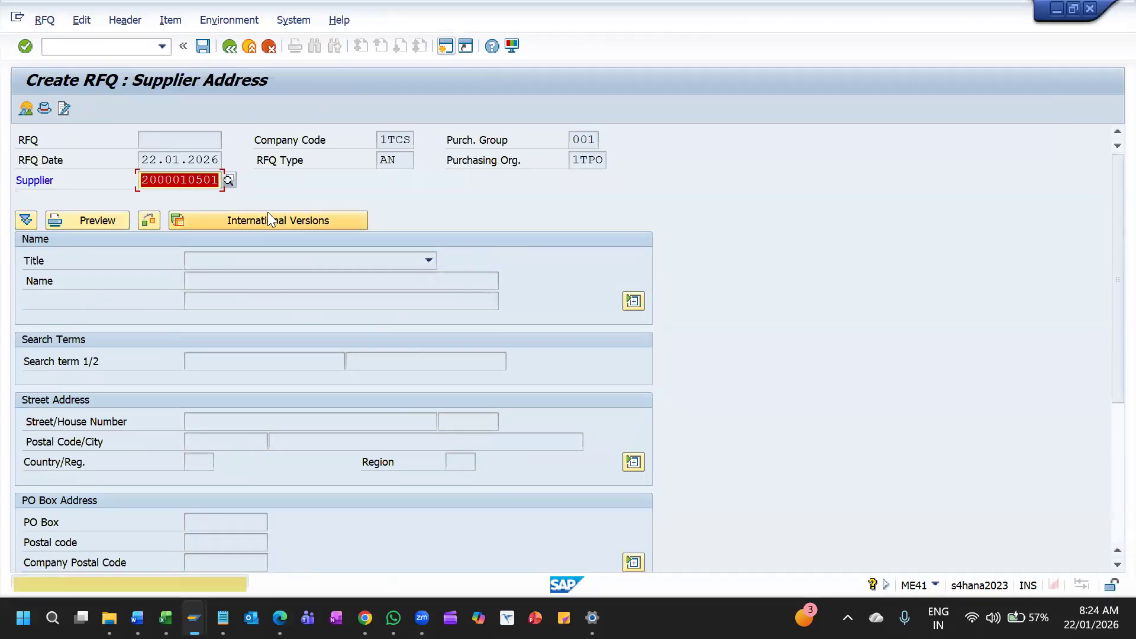
key("Return")
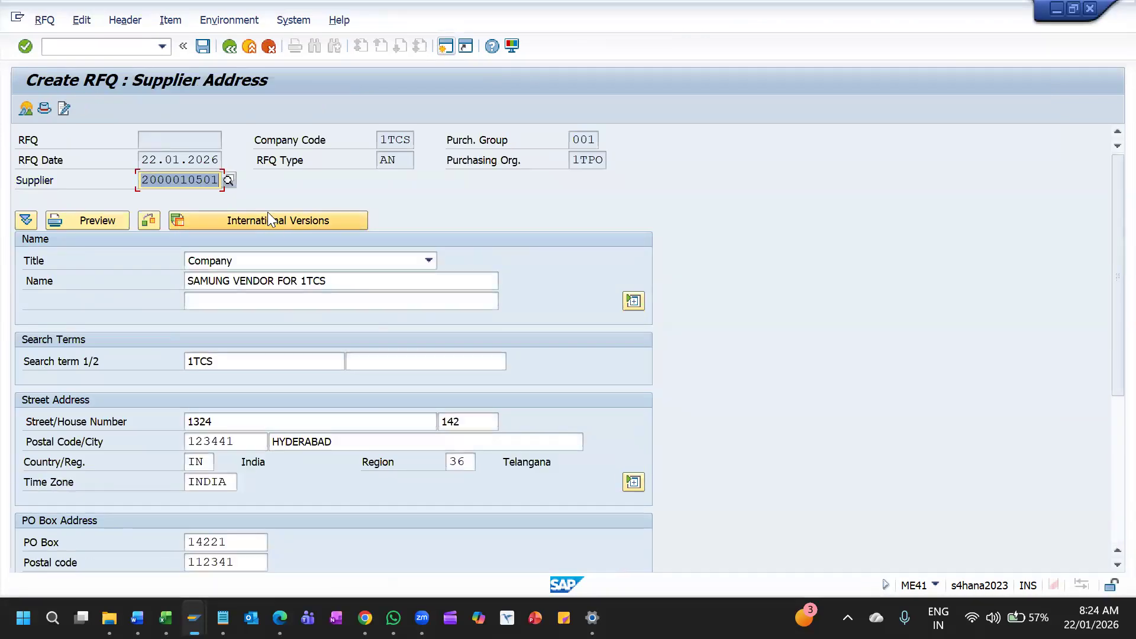
Review the supplier address and header data for SAMUNG VENDOR FOR 1TCS, and save the RFQ
scroll(298, 359, "down", 2)
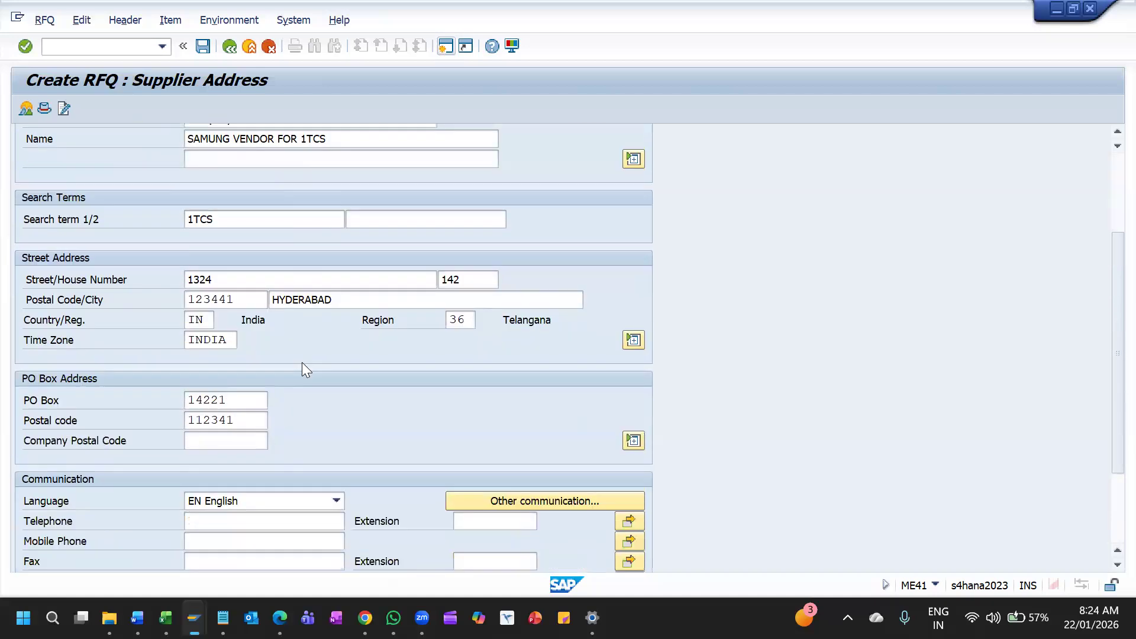
scroll(306, 354, "down", 2)
scroll(311, 353, "up", 2)
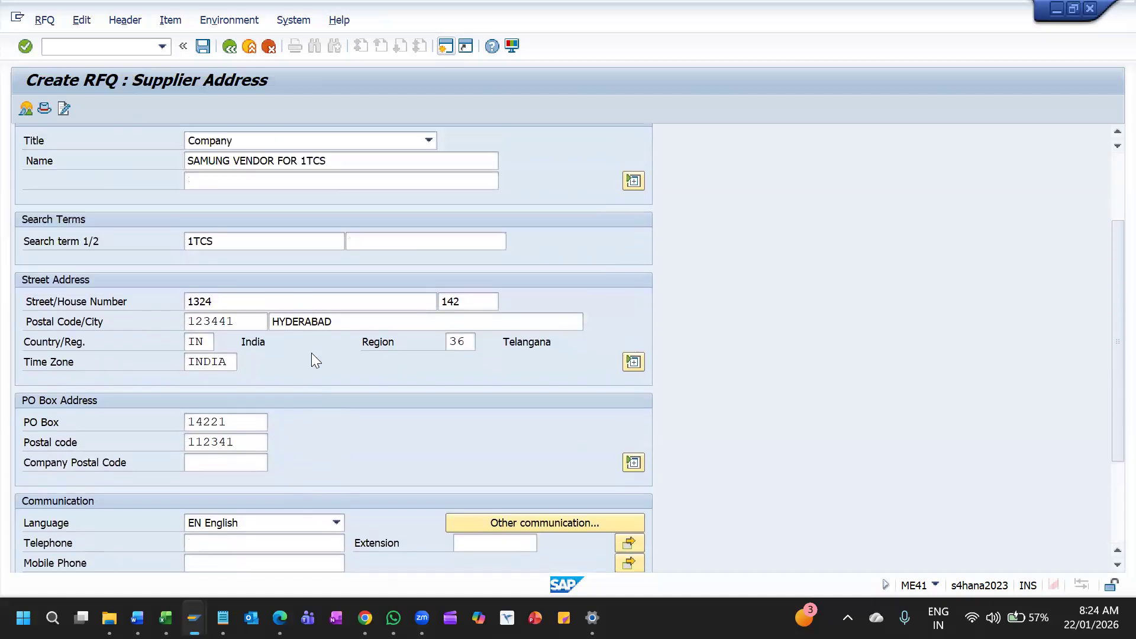
scroll(312, 353, "up", 2)
left_click(42, 108)
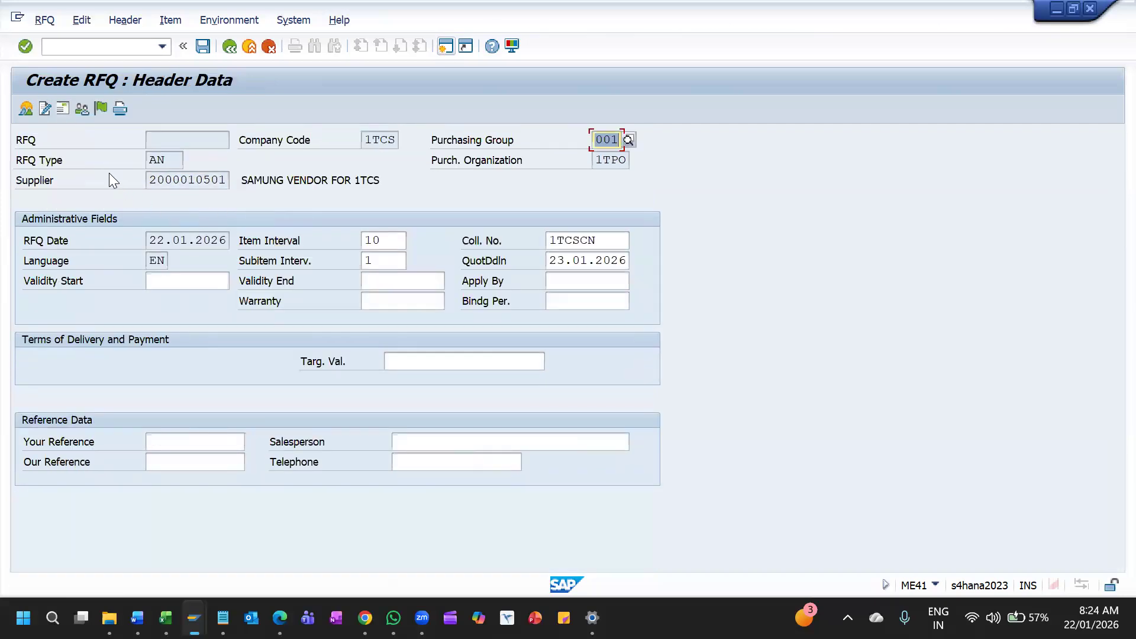
left_click(78, 110)
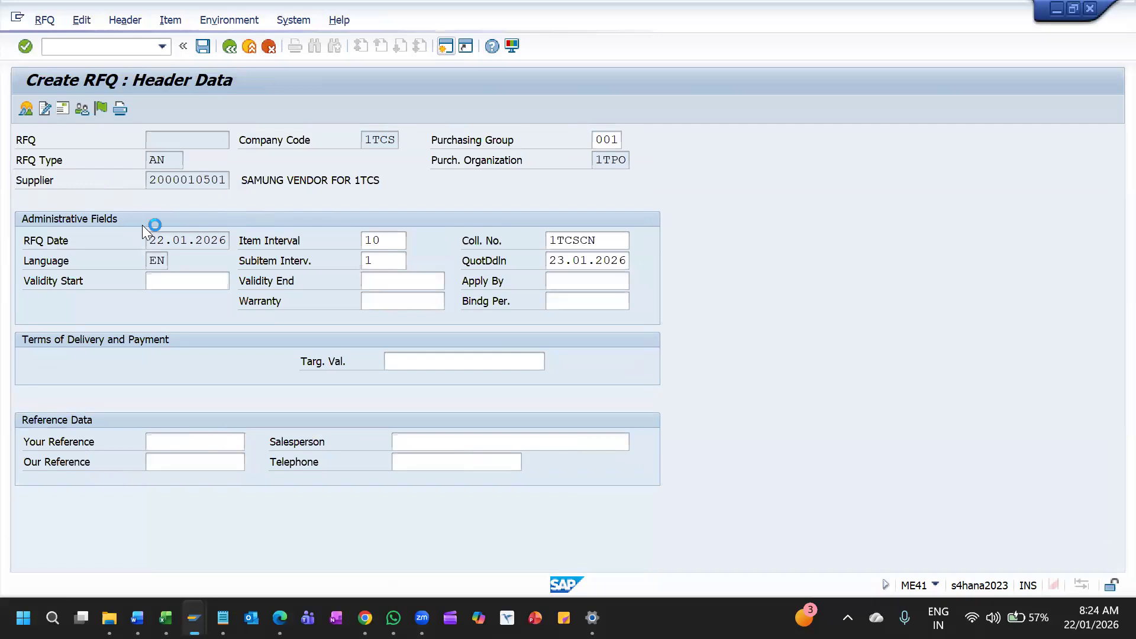
scroll(289, 307, "down", 3)
scroll(293, 311, "up", 2)
scroll(296, 313, "up", 1)
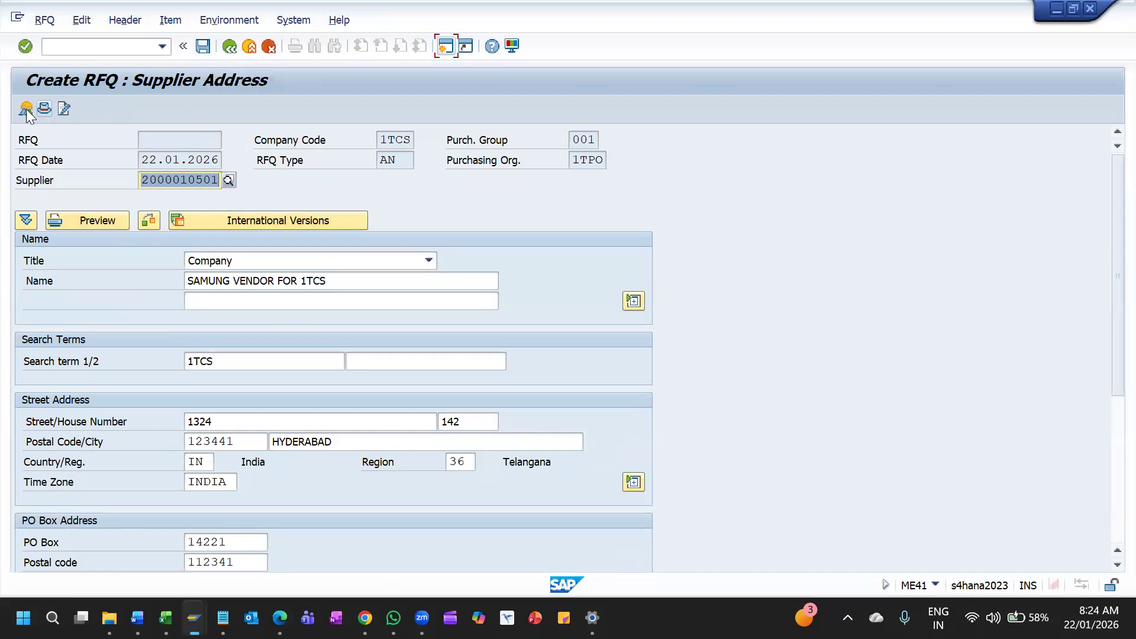
left_click(201, 47)
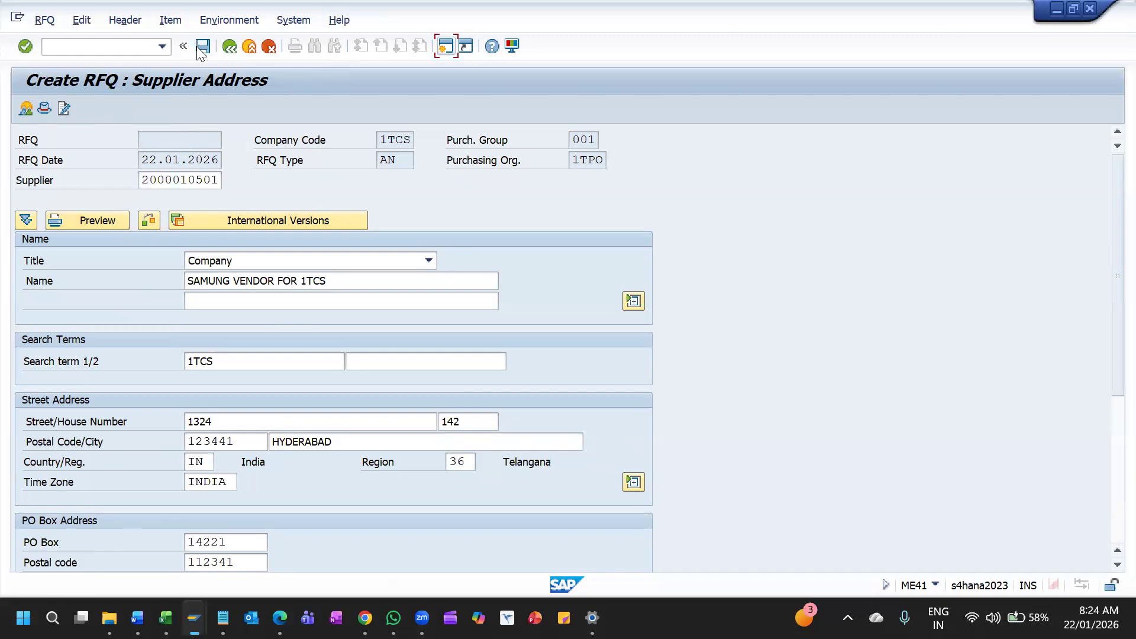
left_click(295, 392)
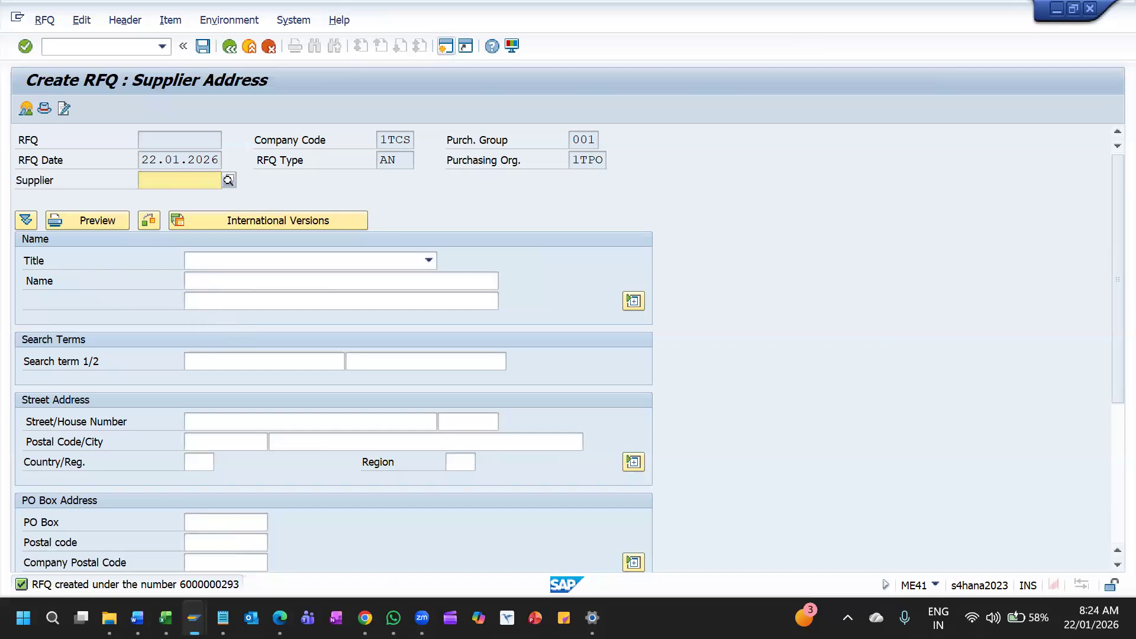
Enter the second supplier's number from the LFB1 table display as the RFQ supplier, and save the RFQ for 1TCS MOTORS
left_click(1057, 9)
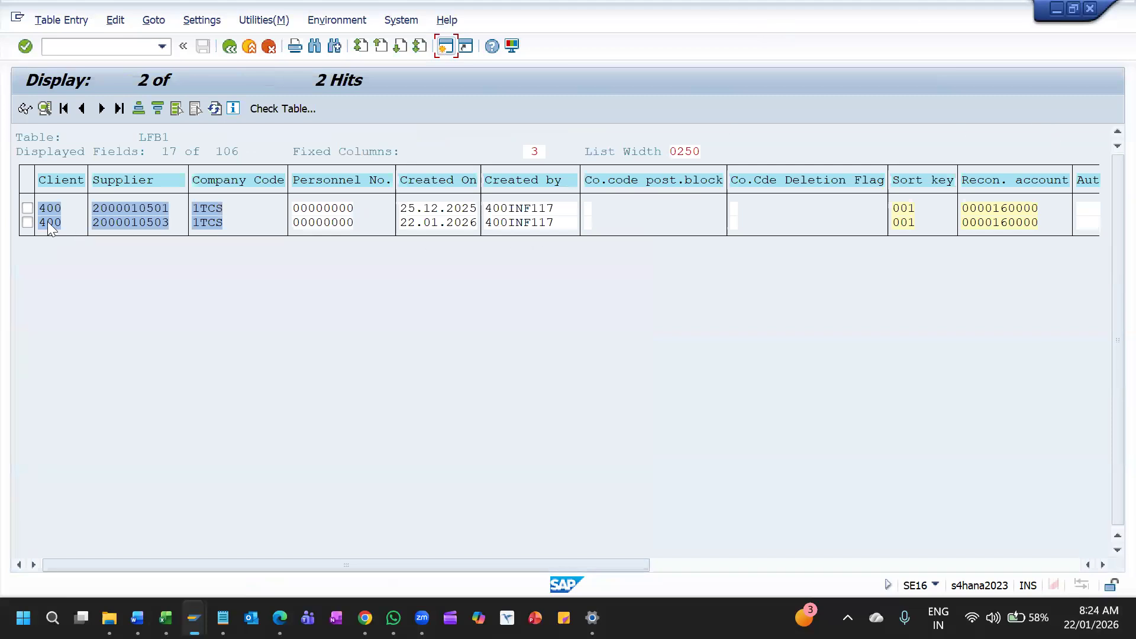
left_click_drag(92, 224, 184, 228)
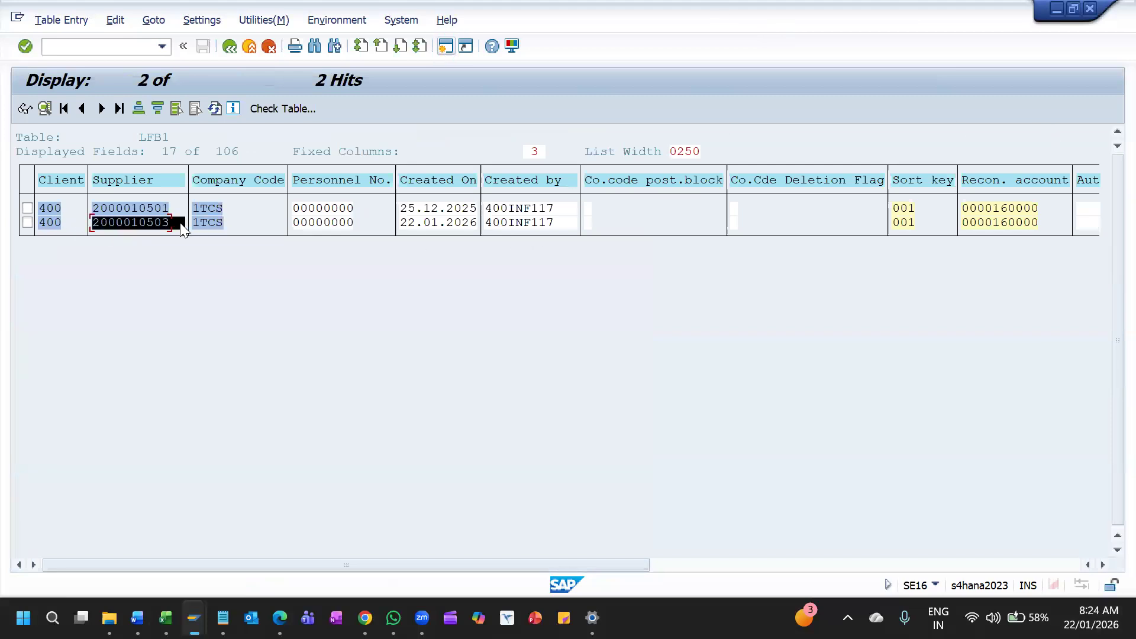
key("ctrl+c")
key("alt+Tab")
key("ctrl+v")
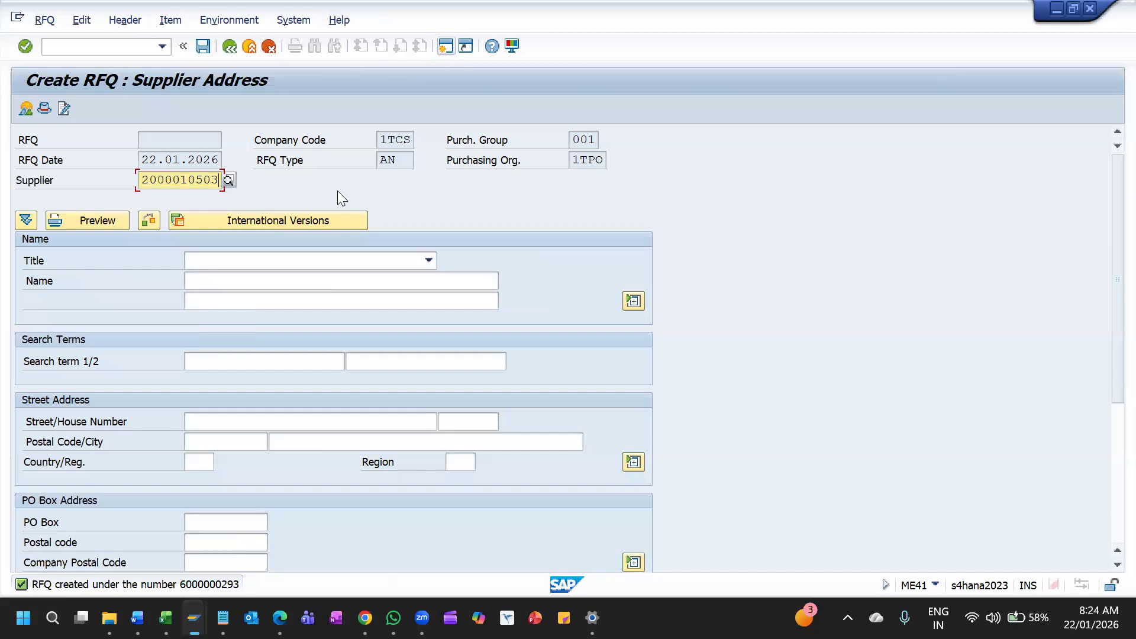
key("Return")
key("Return")
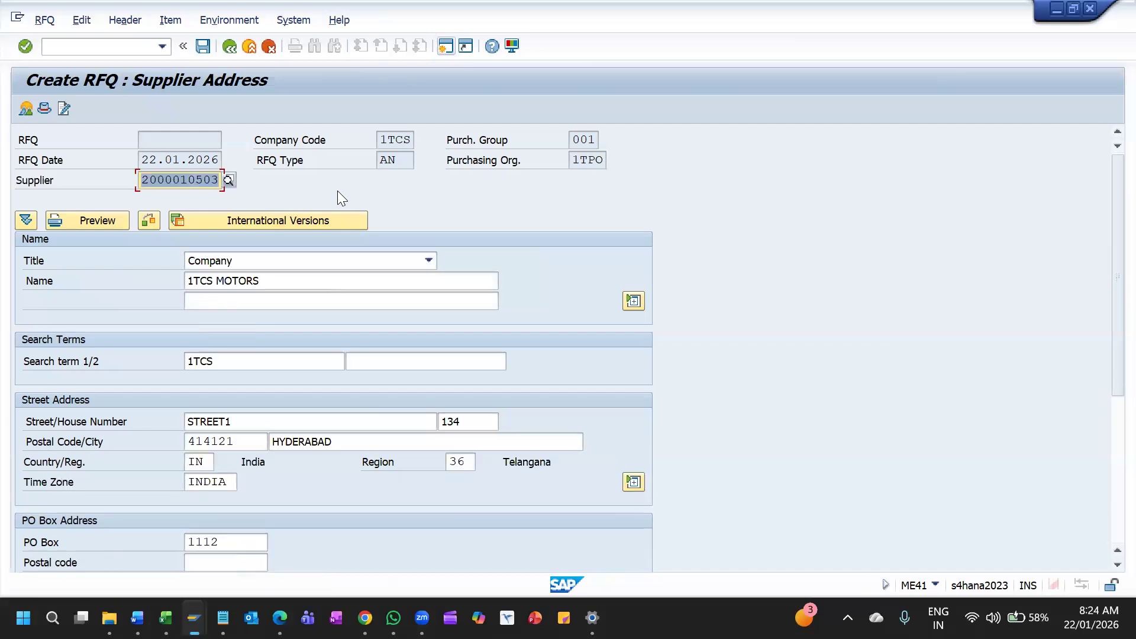
left_click(203, 48)
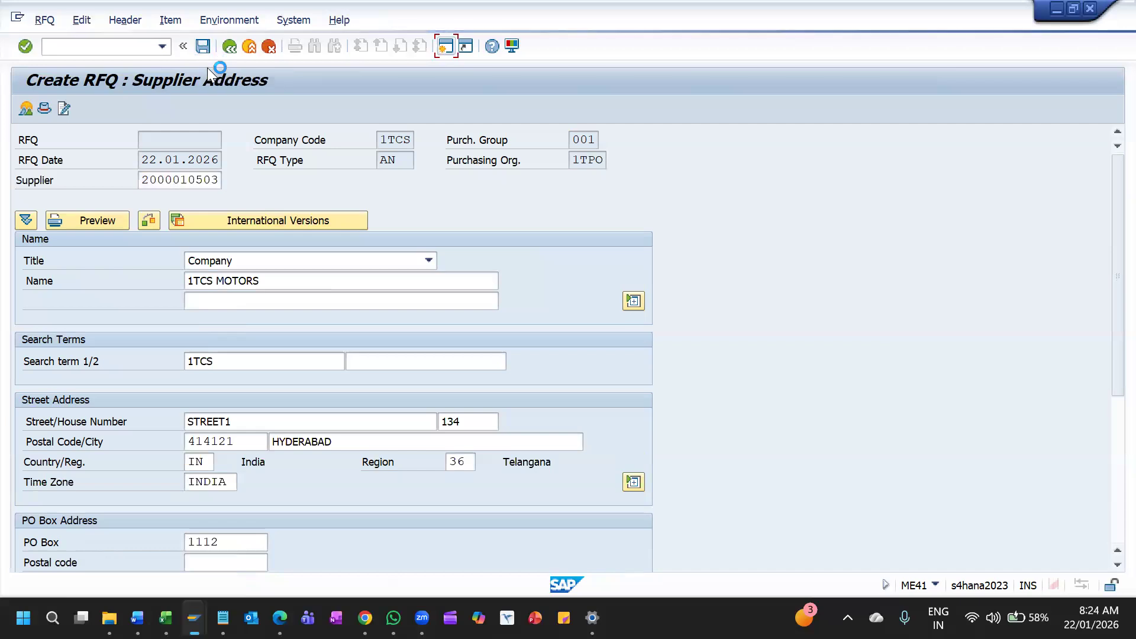
left_click(307, 390)
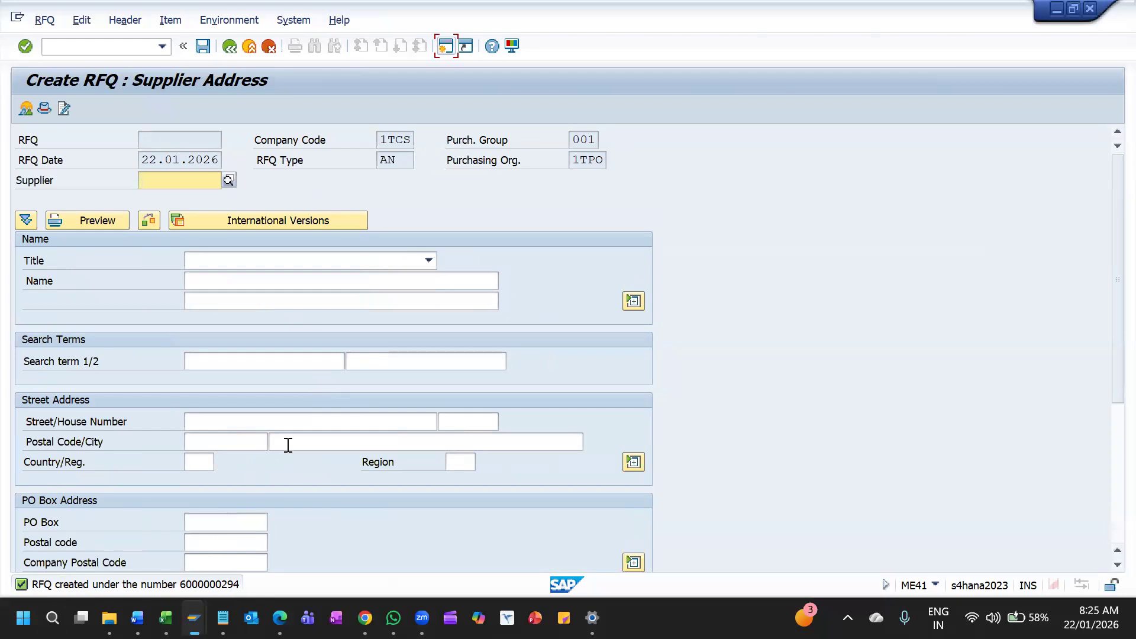
Cancel entering a further supplier and leave RFQ creation without saving another RFQ
left_click(233, 50)
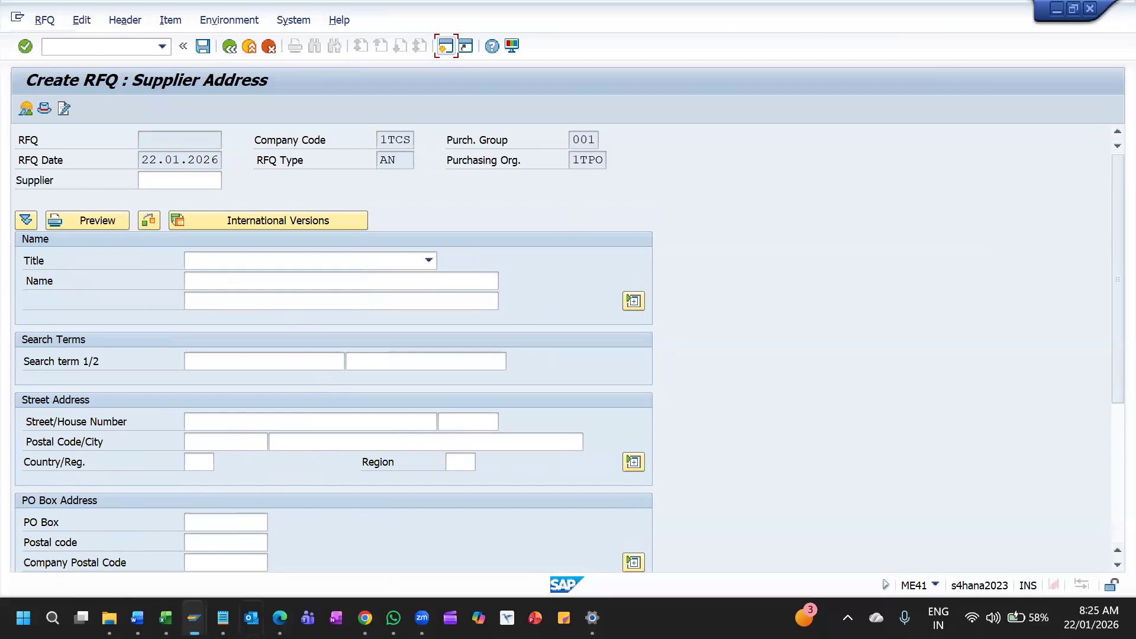
left_click(194, 618)
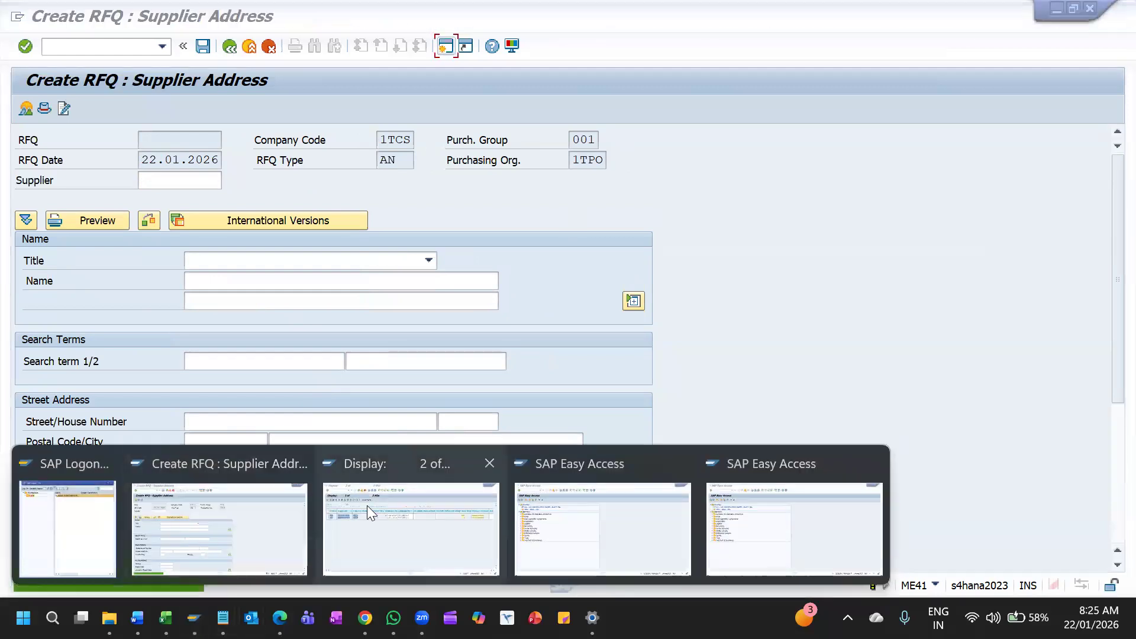
left_click(268, 510)
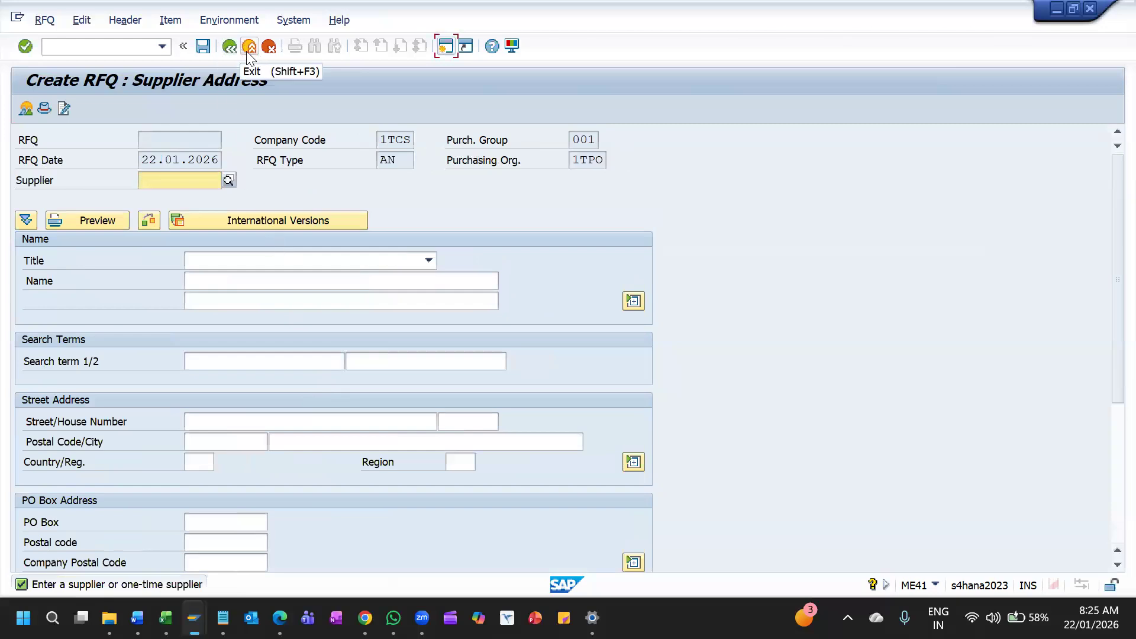
left_click(269, 47)
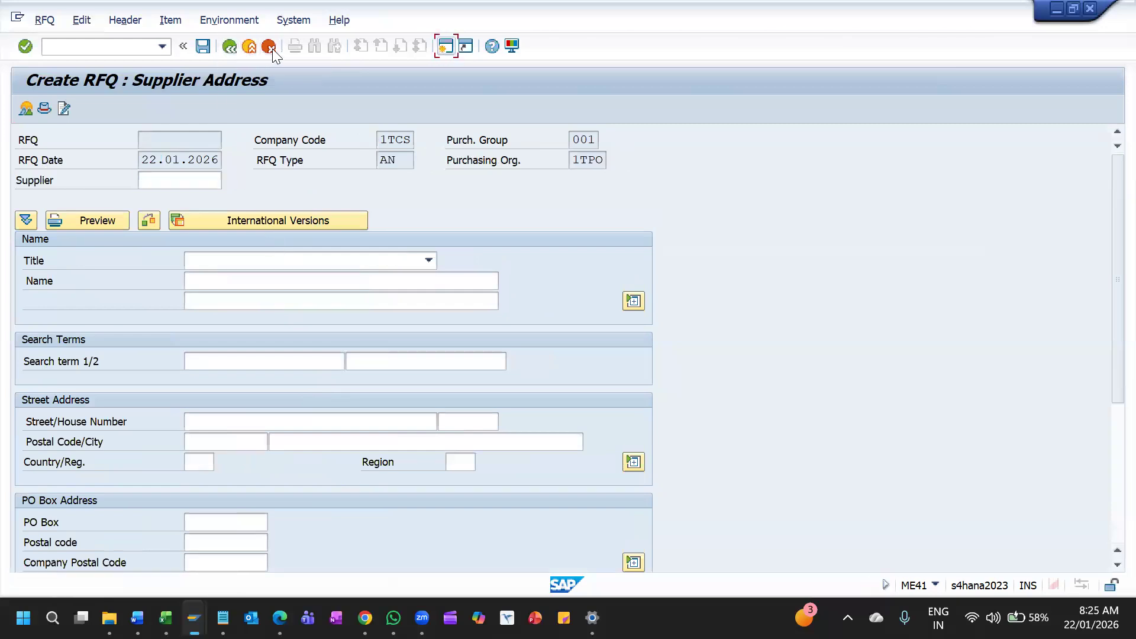
left_click(388, 327)
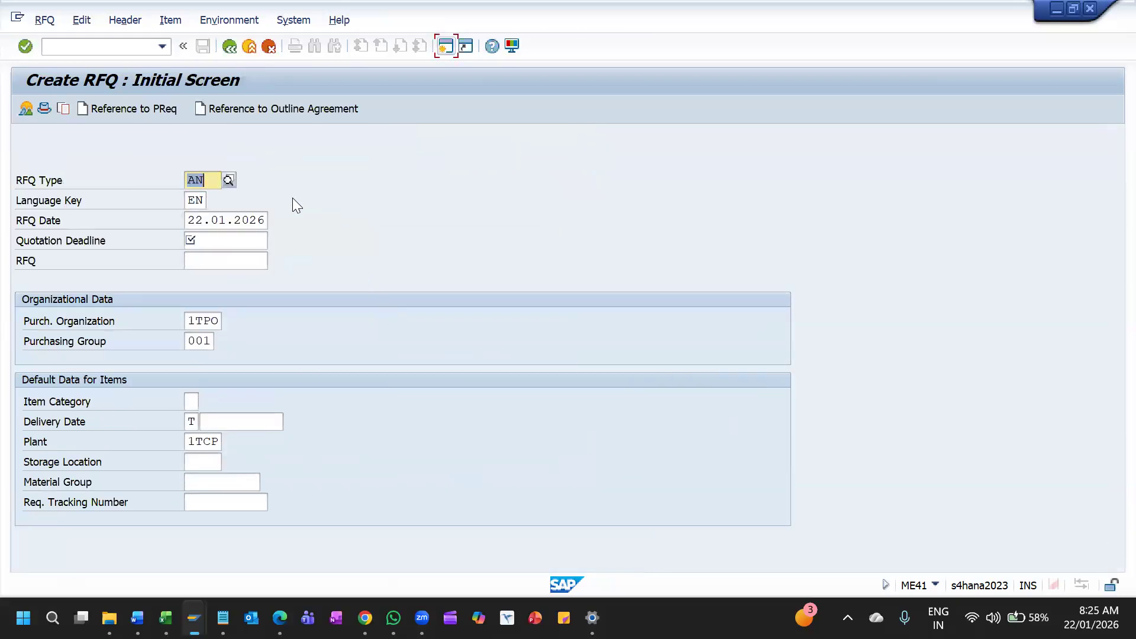
left_click(236, 47)
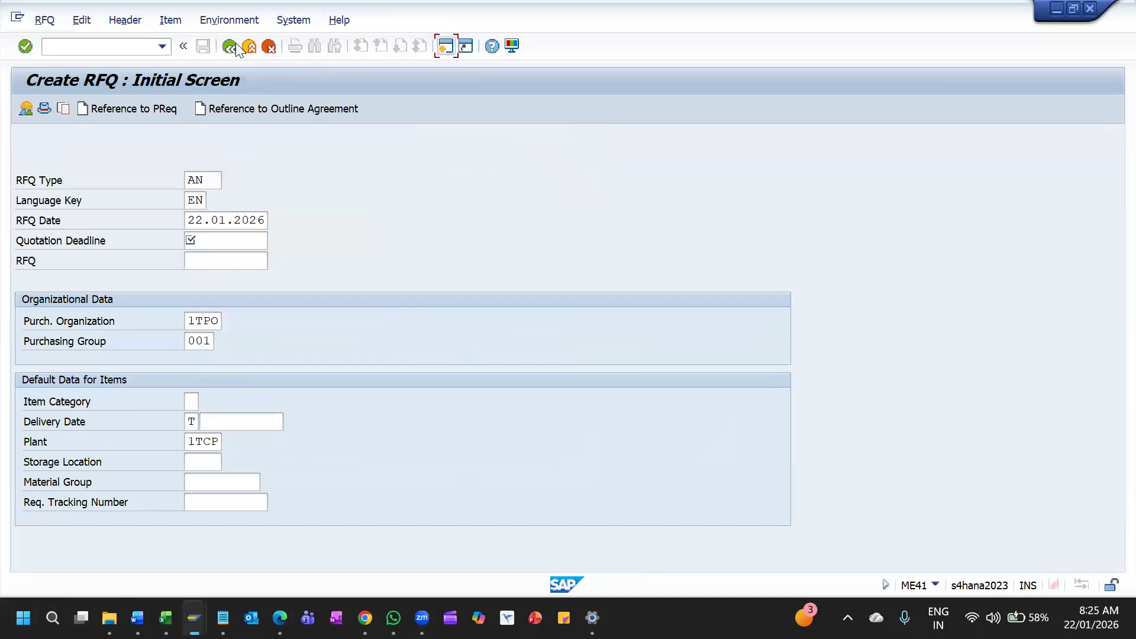
left_click(272, 49)
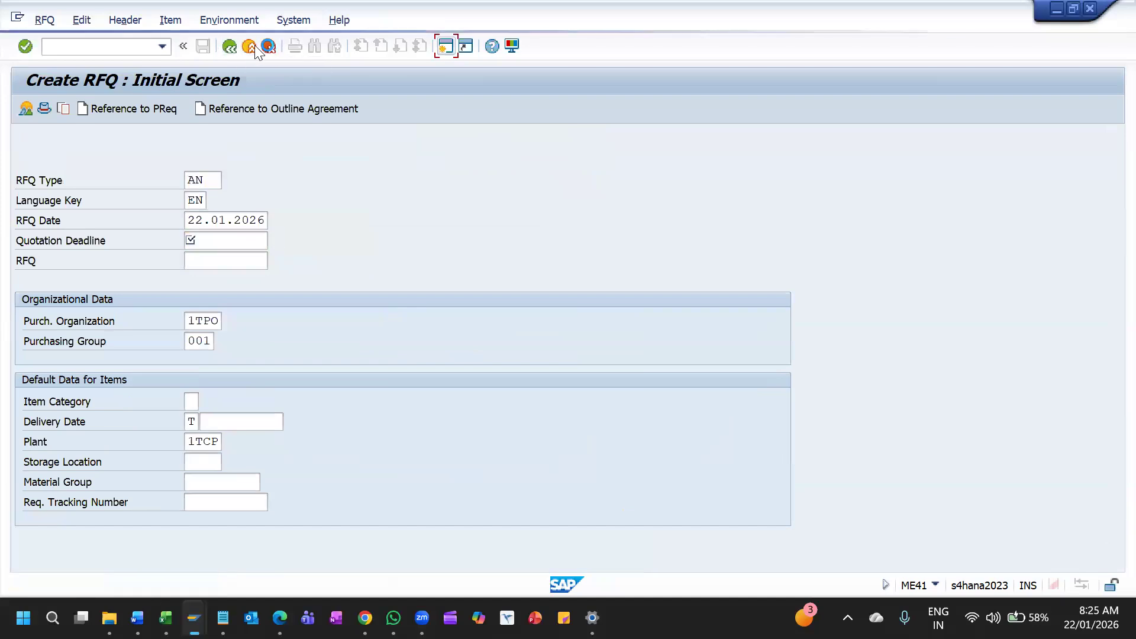
Examine the Request for Quotation transactions, their list displays and the Quotation transactions in the SAP menu
left_click(145, 406)
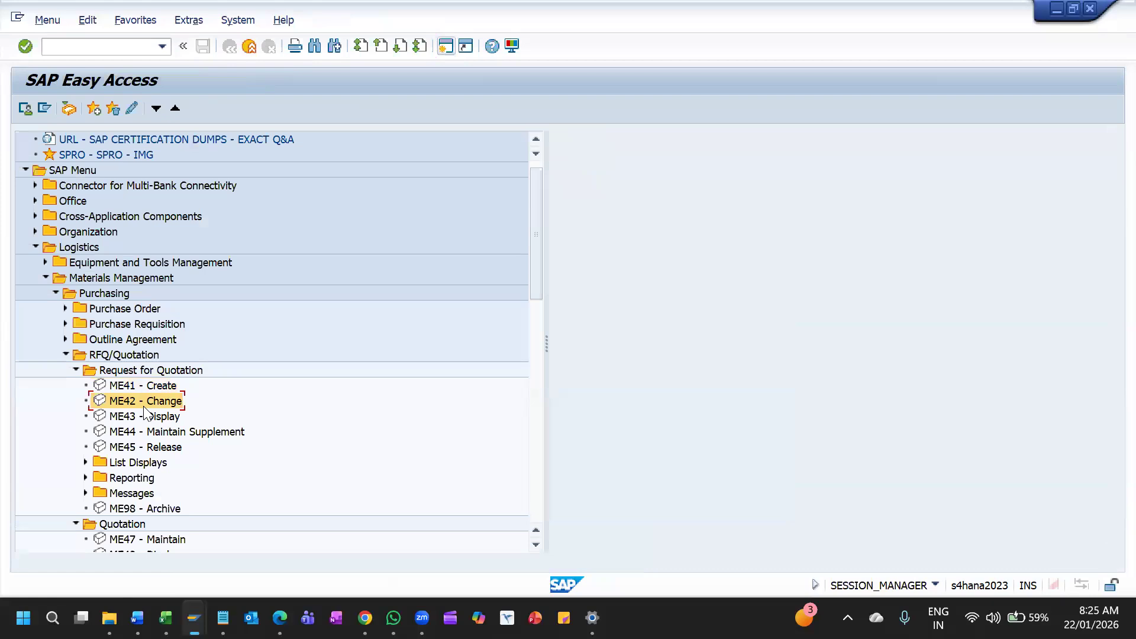
left_click(144, 409)
scroll(143, 411, "down", 1)
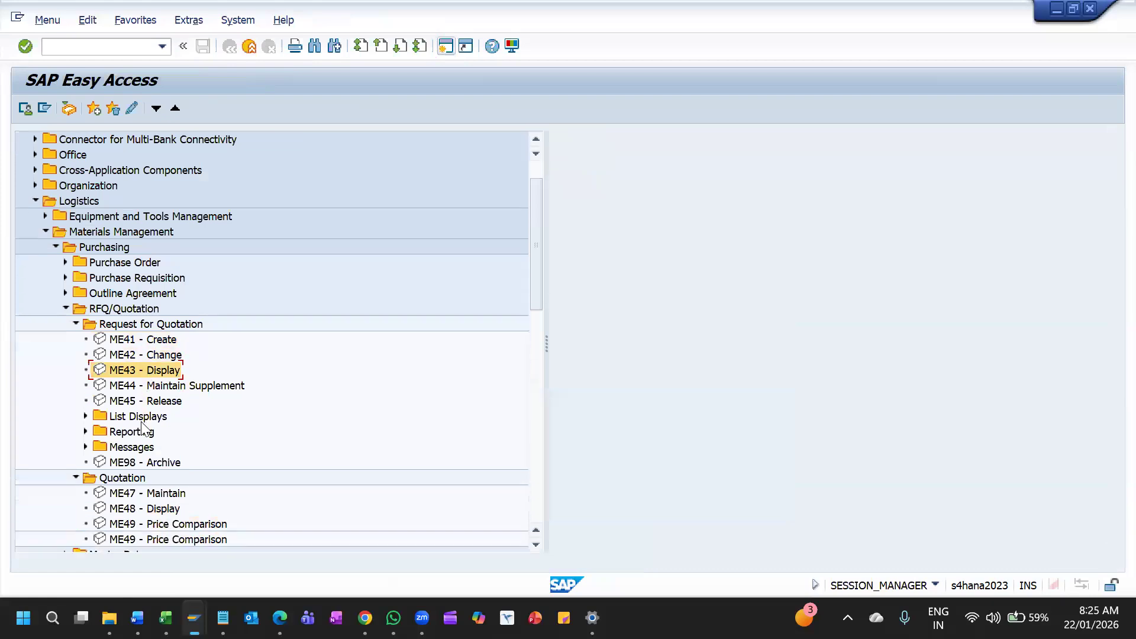
scroll(143, 425, "down", 1)
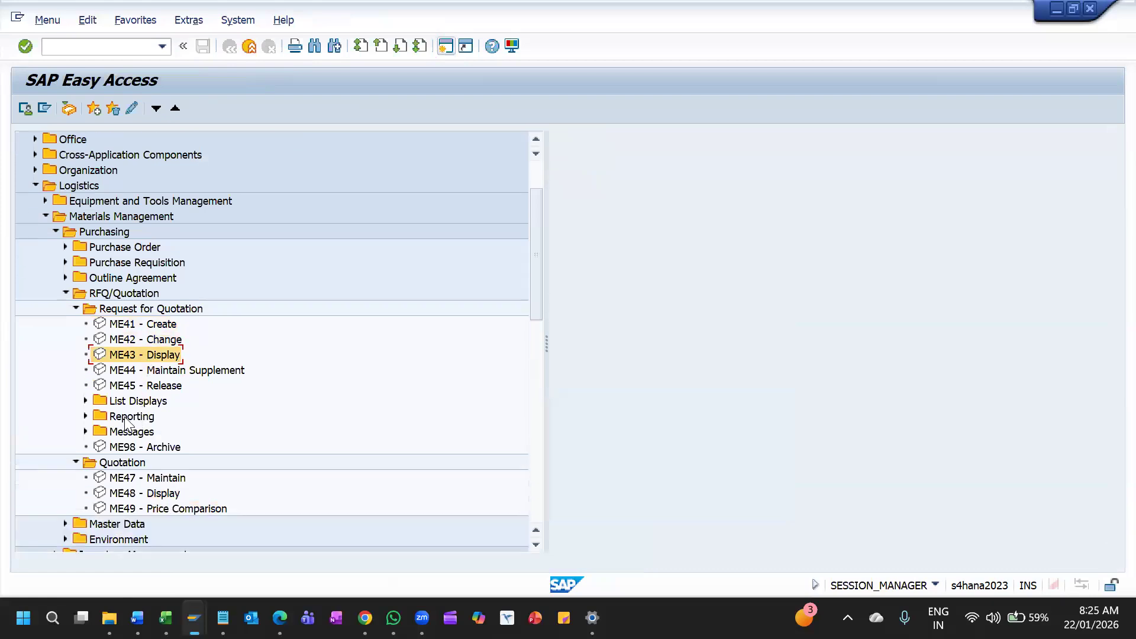
left_click(86, 401)
left_click(168, 416)
left_click(152, 432)
scroll(160, 456, "down", 2)
scroll(164, 464, "down", 2)
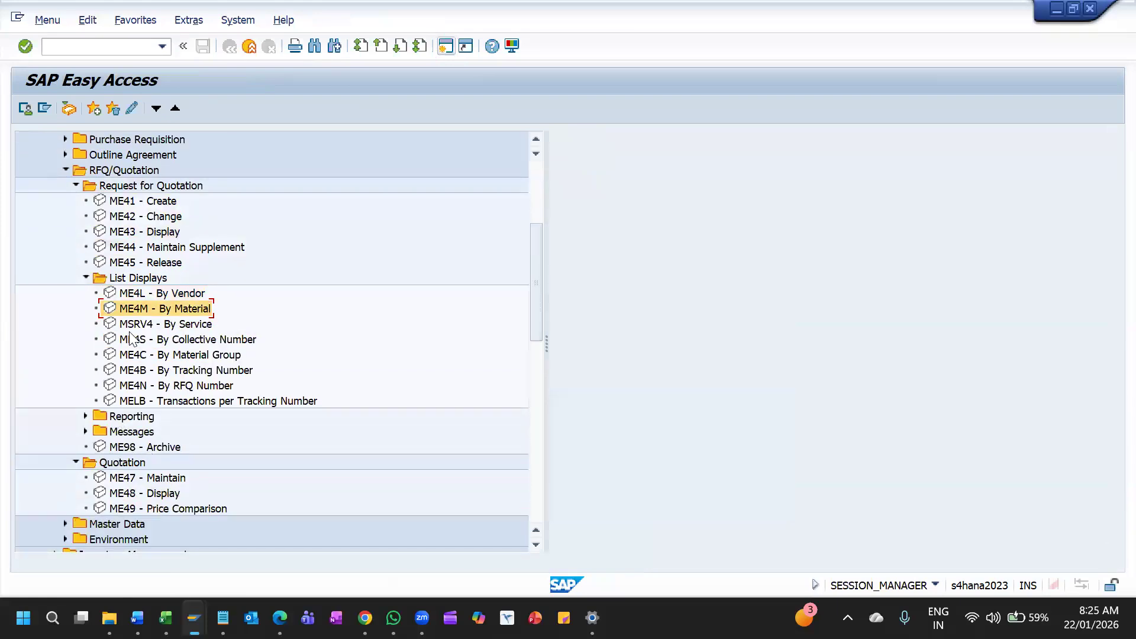
scroll(112, 382, "down", 2)
left_click(104, 386)
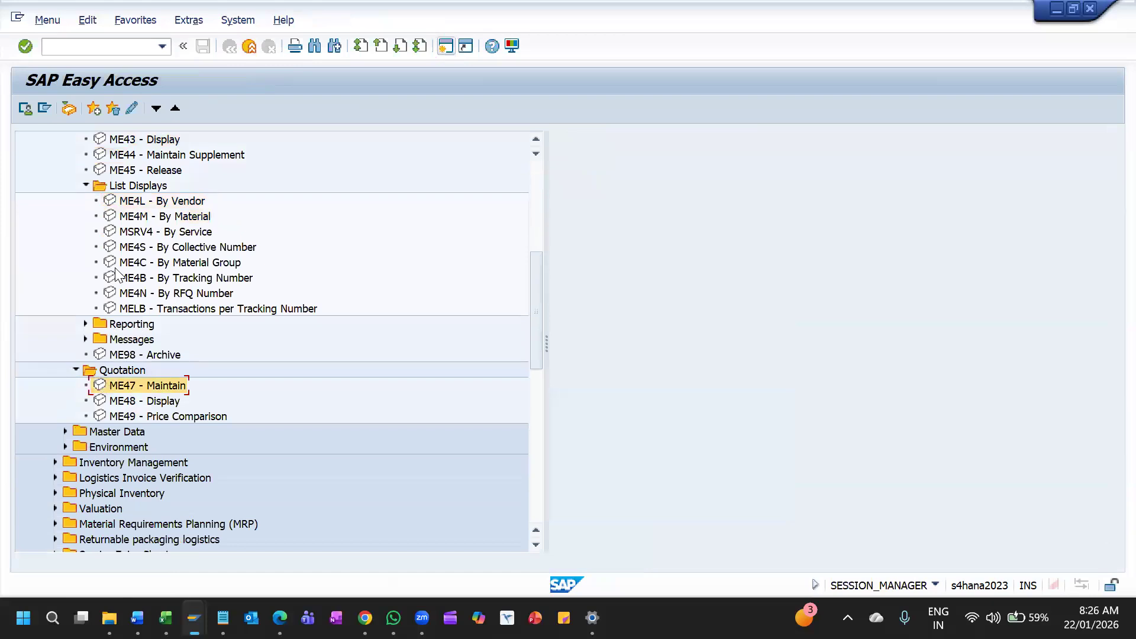
scroll(77, 147, "up", 1)
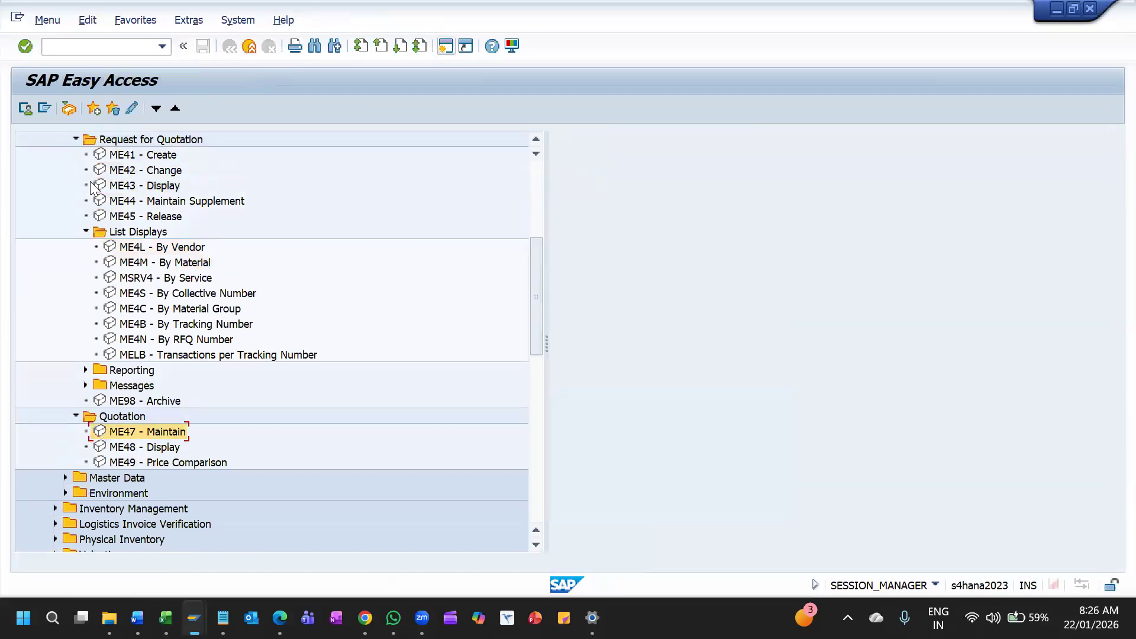
Collapse the Request for Quotation folder and open ME47 quotation maintenance for the proposed 1TCS MOTORS RFQ
left_click(75, 141)
double_click(151, 172)
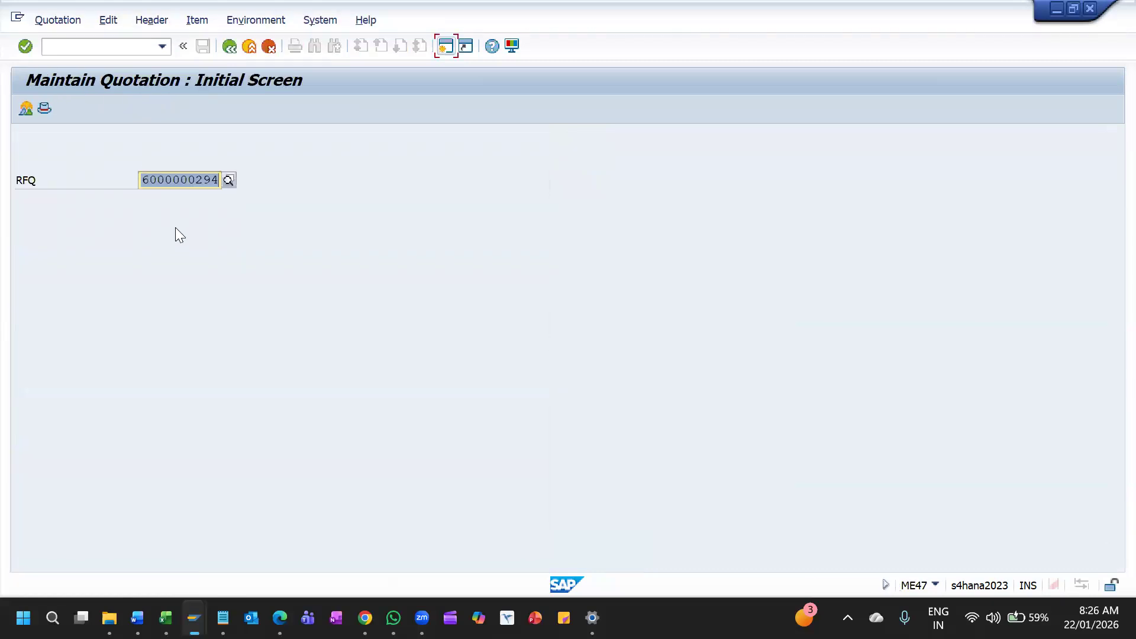
key("Return")
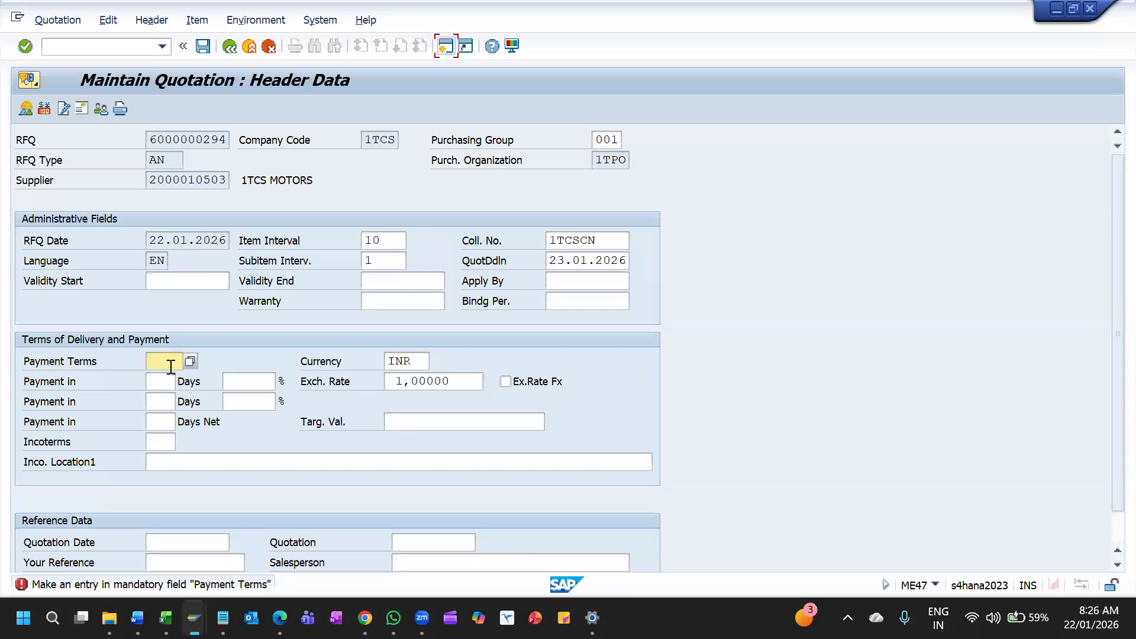
Set the quotation's payment terms to 0001, payable immediately due net, and proceed to the item overview
left_click(189, 361)
key("Return")
key("Return")
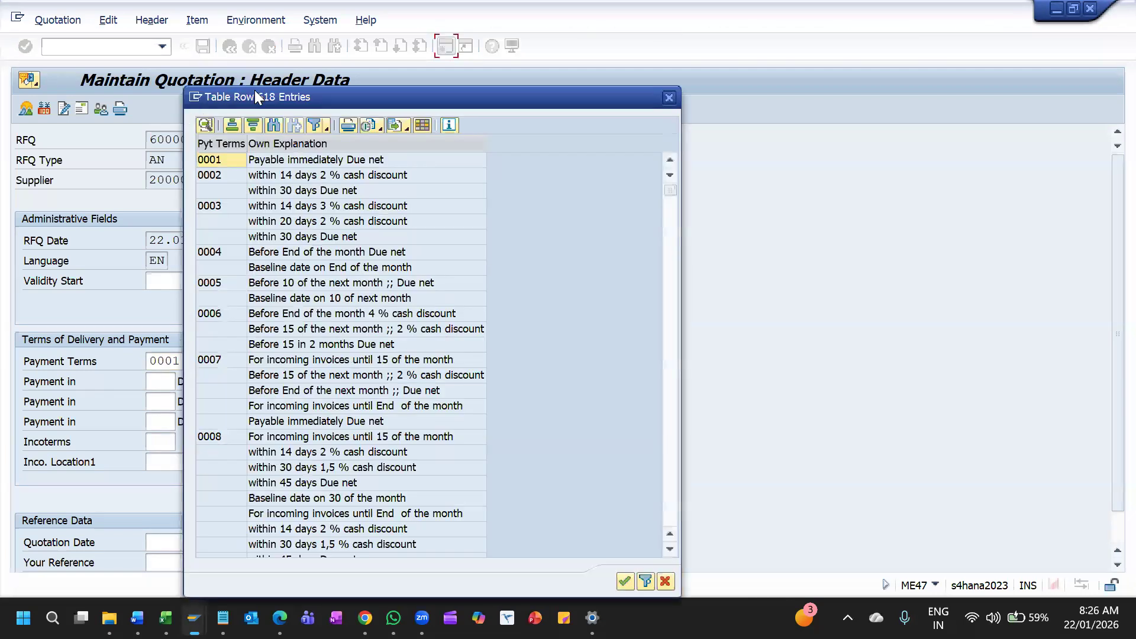
double_click(318, 161)
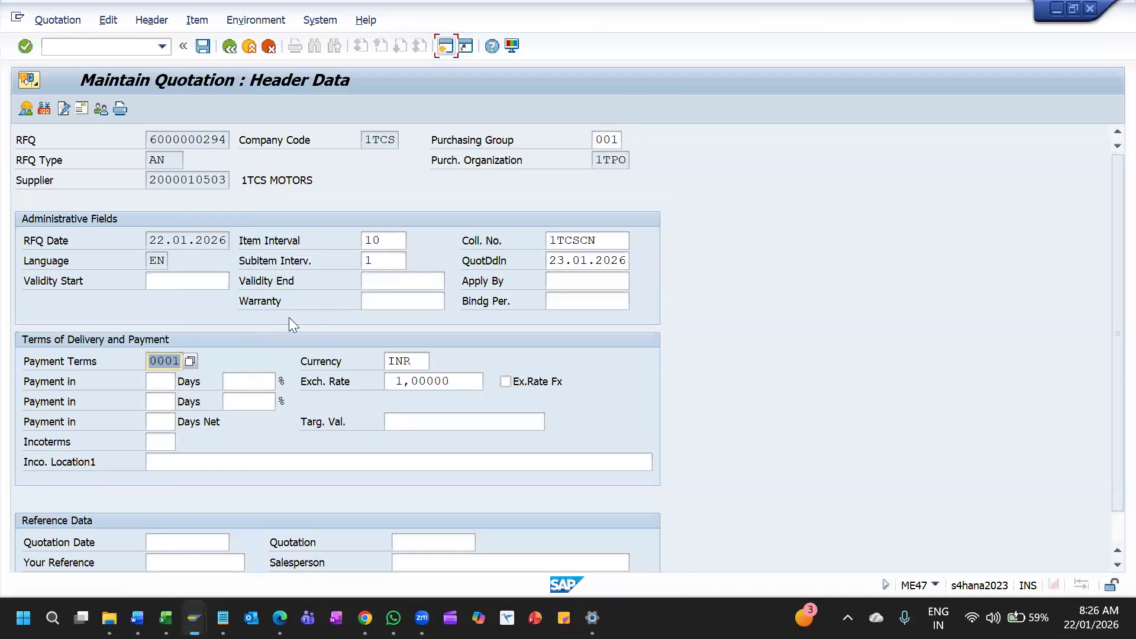
scroll(367, 385, "down", 2)
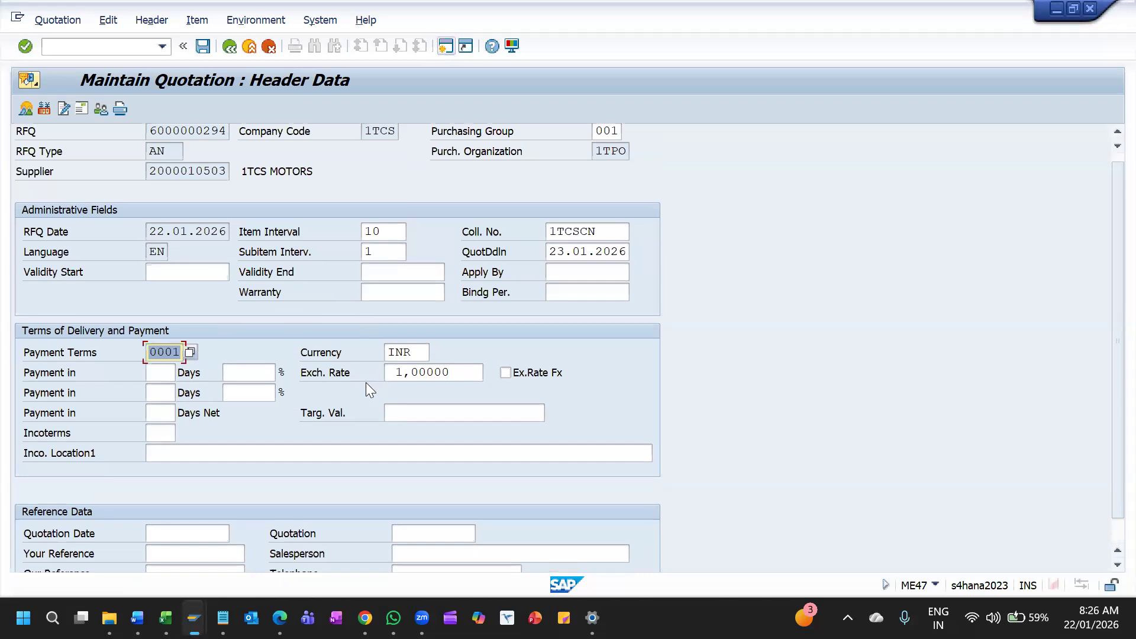
scroll(269, 423, "up", 2)
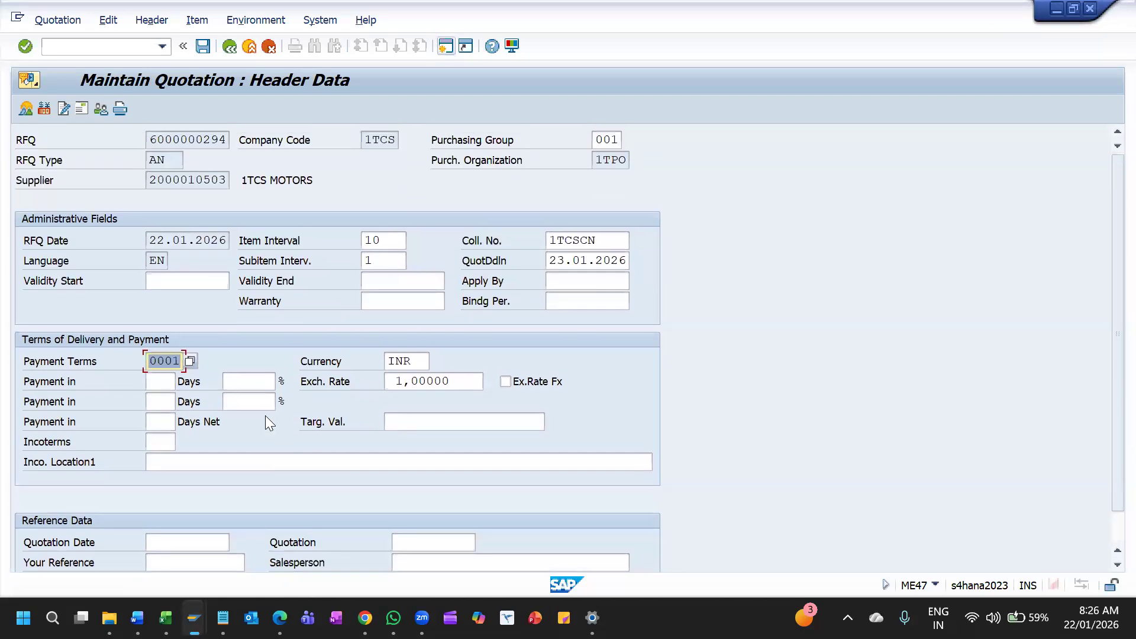
left_click(227, 284)
key("Return")
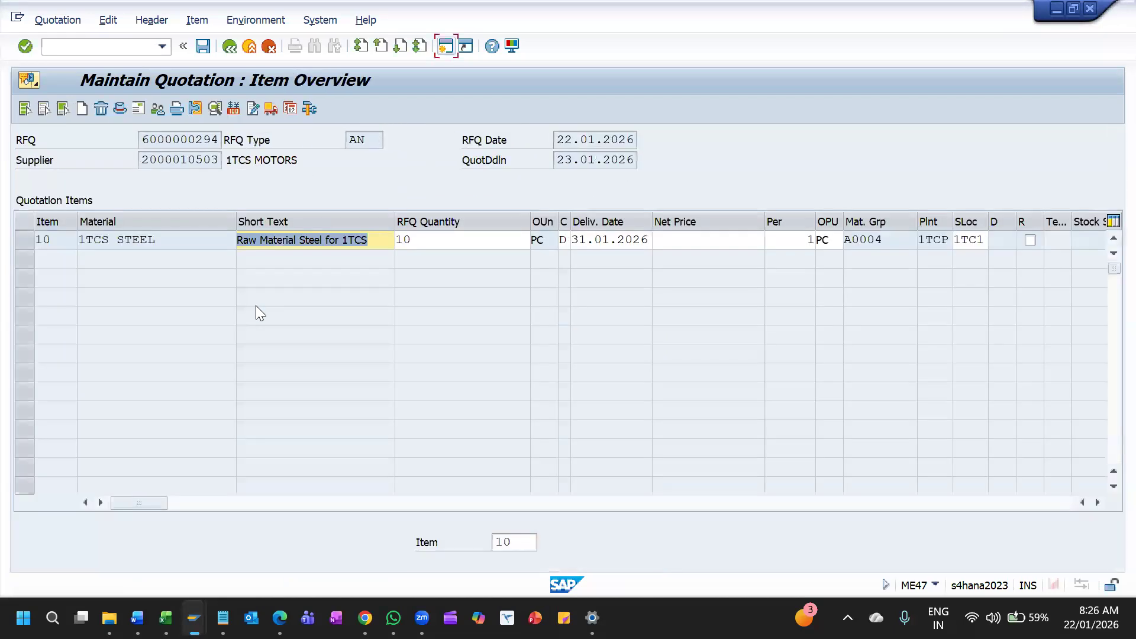
Enter a net price of 1010 INR for the 1TCS STEEL quotation item and return to the item overview
left_click(737, 239)
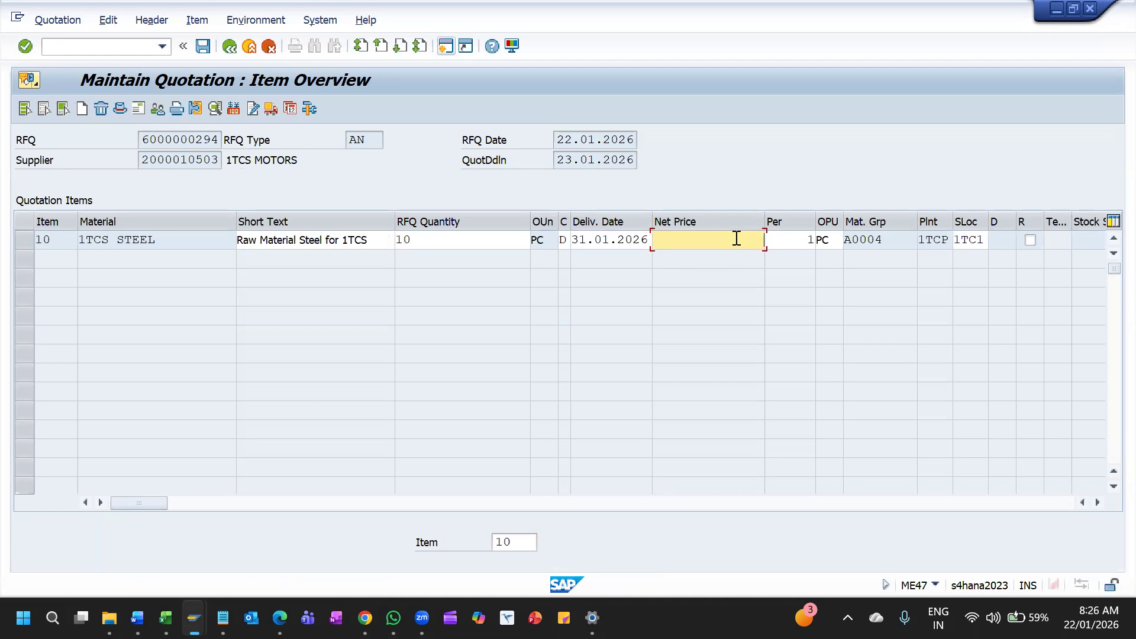
type("1")
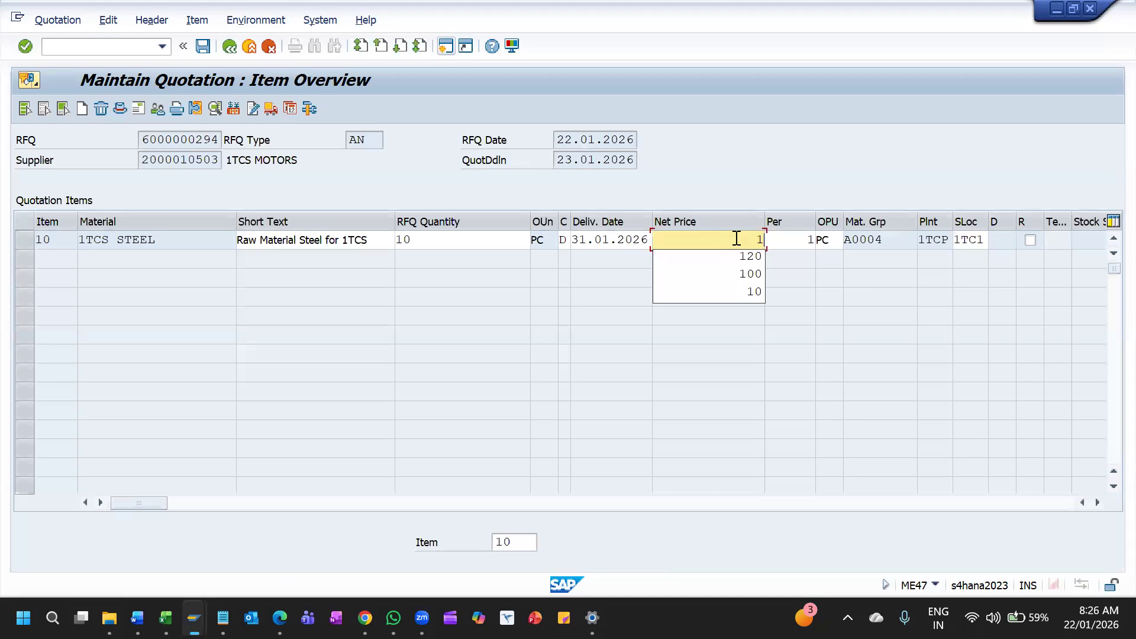
type("00")
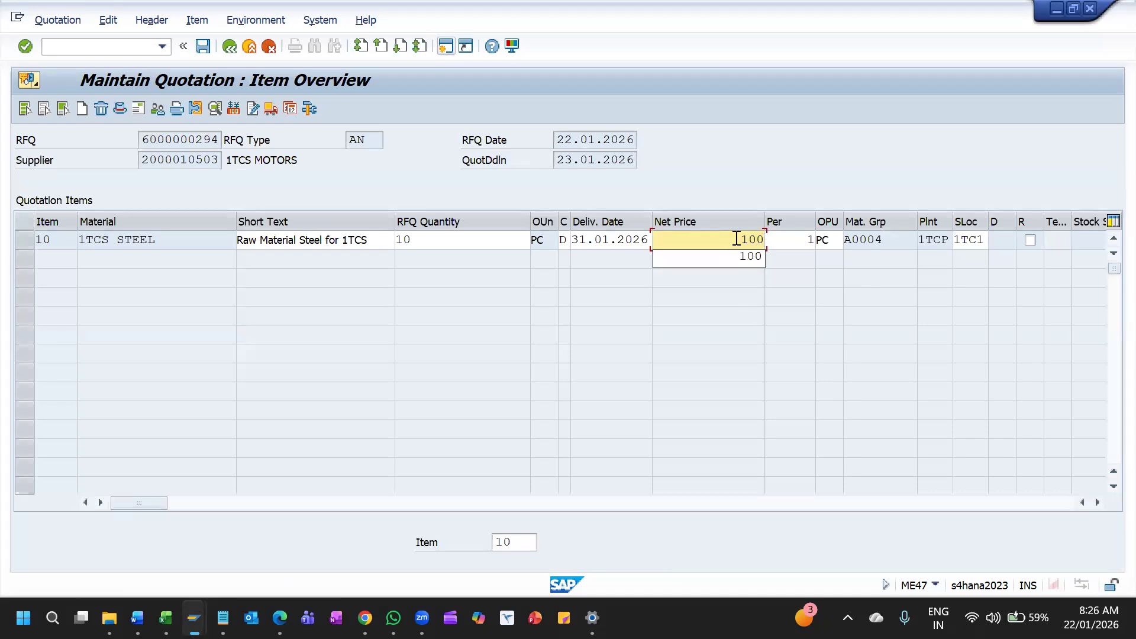
key("BackSpace")
type("10")
key("Return")
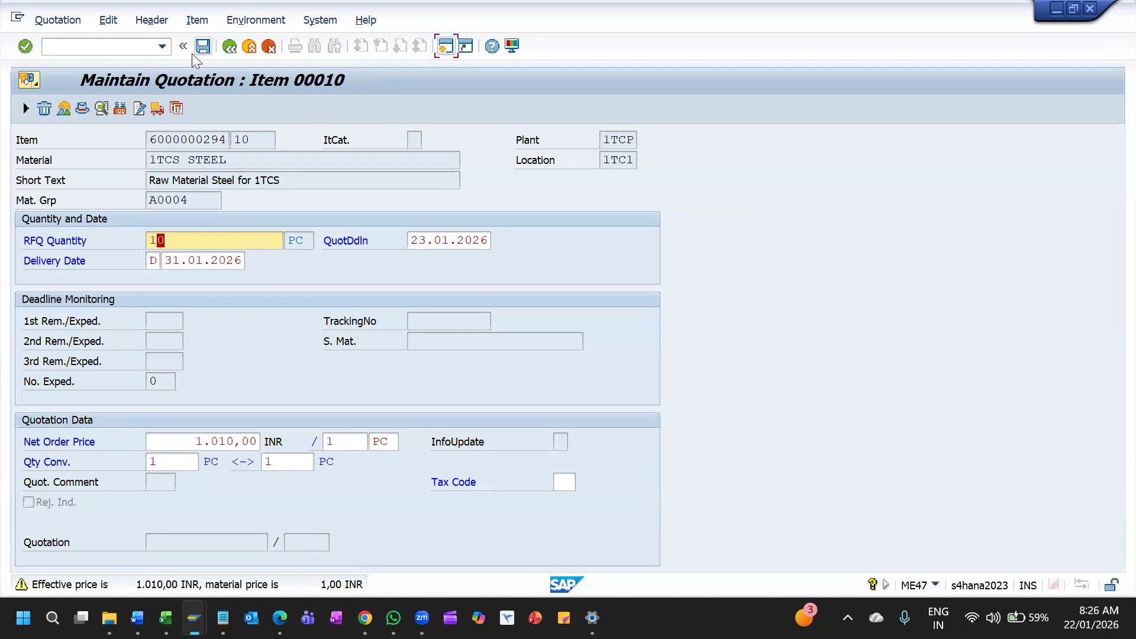
left_click(22, 109)
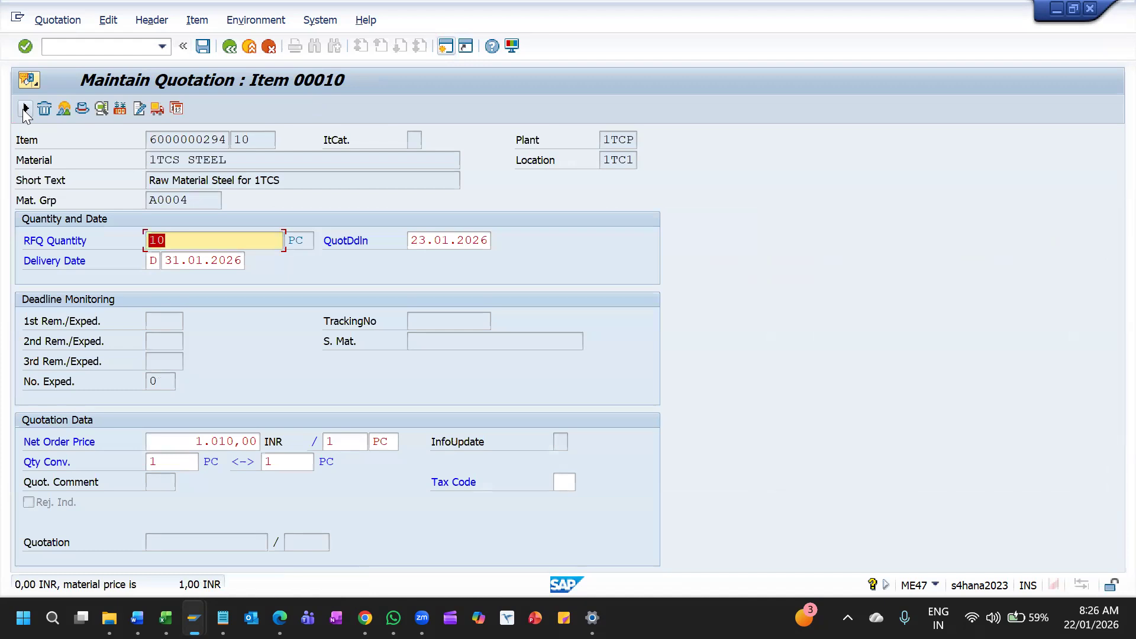
key("Return")
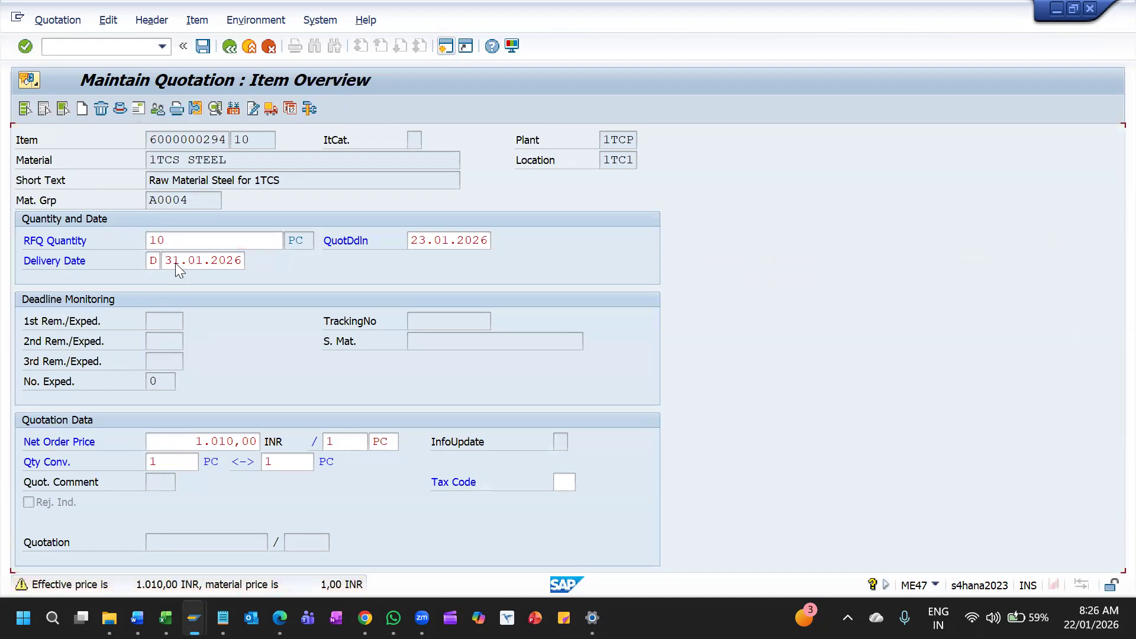
Change the 1TCS STEEL item's net price to 10 INR and go through its item details to the overview
left_click(726, 240)
key("BackSpace")
key("BackSpace")
key("BackSpace")
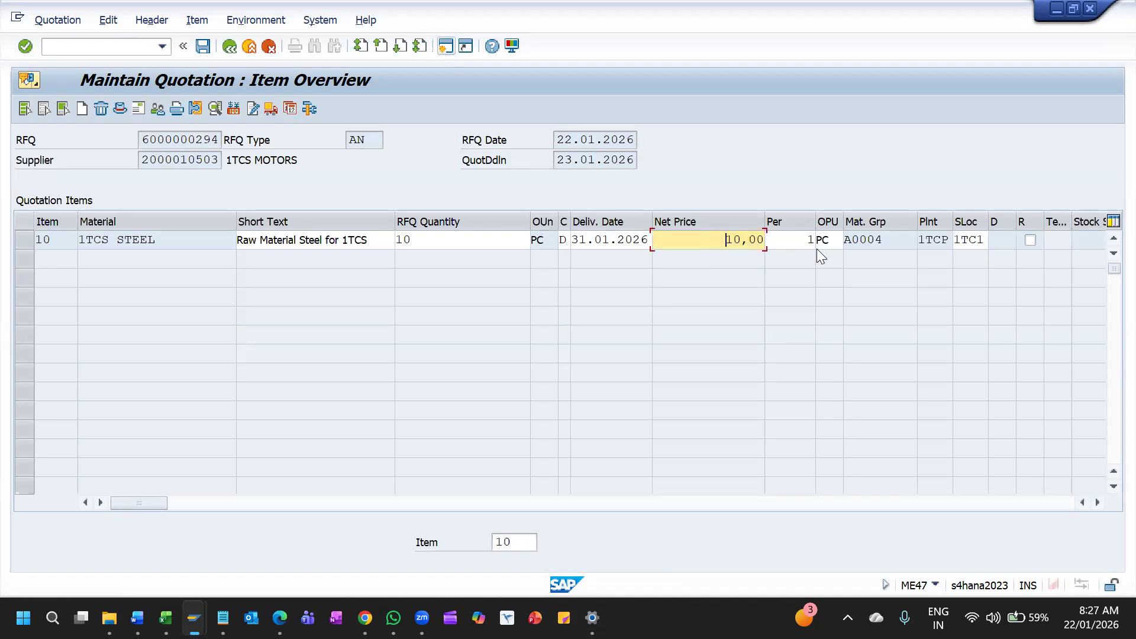
key("Return")
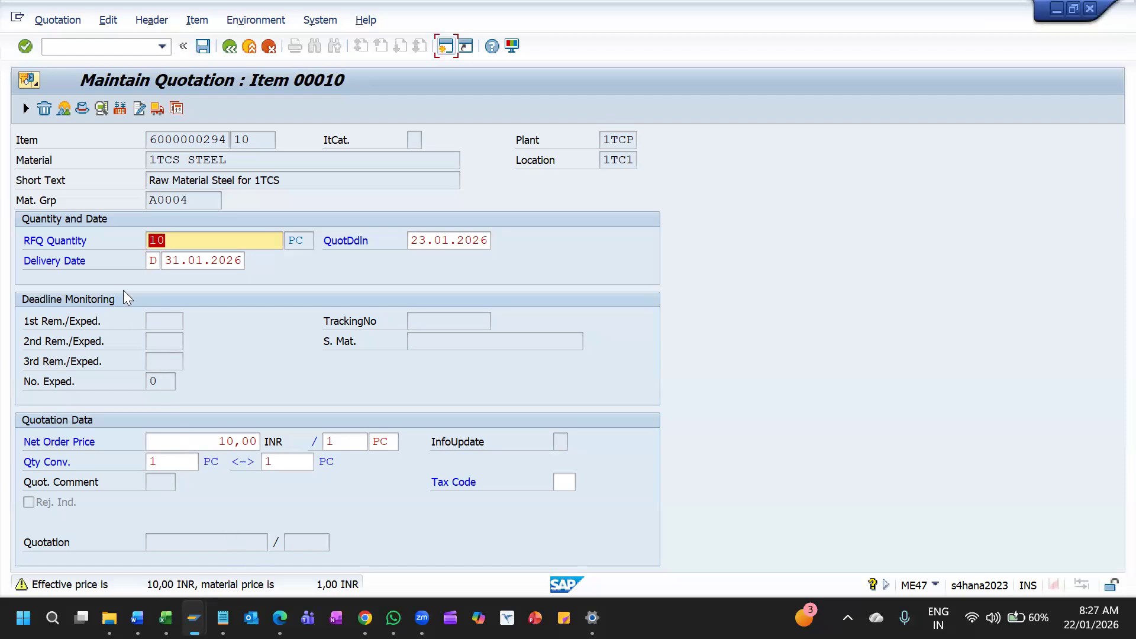
left_click(175, 108)
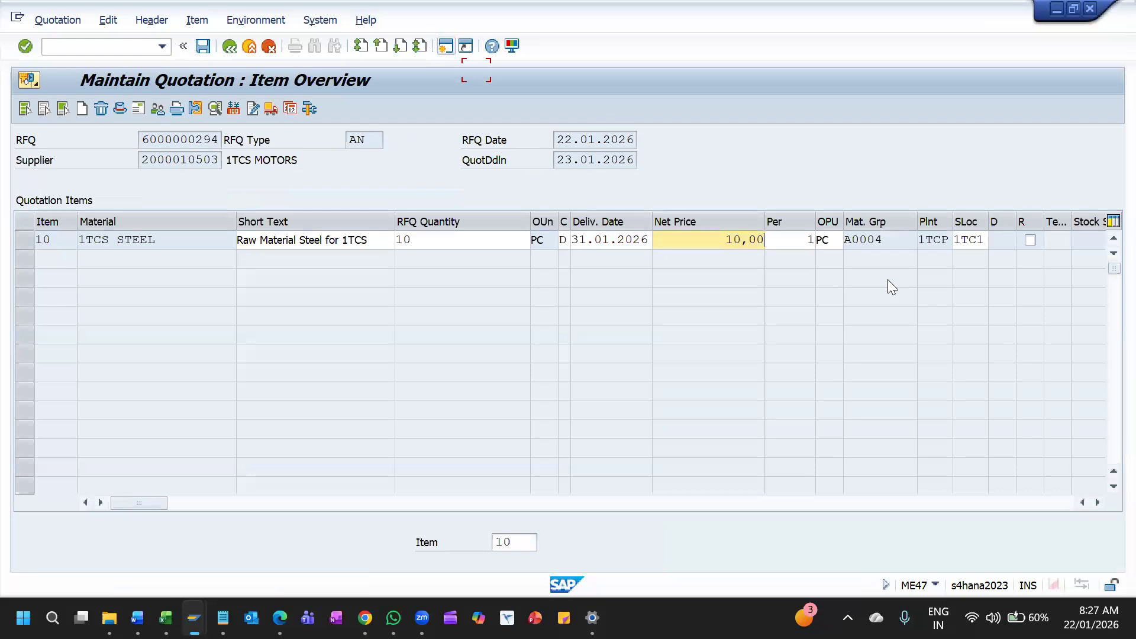
Set the 1TCS STEEL item's net price to 9 INR and save the 1TCS MOTORS quotation
key("BackSpace")
key("BackSpace")
key("BackSpace")
key("BackSpace")
key("BackSpace")
type("9")
key("Return")
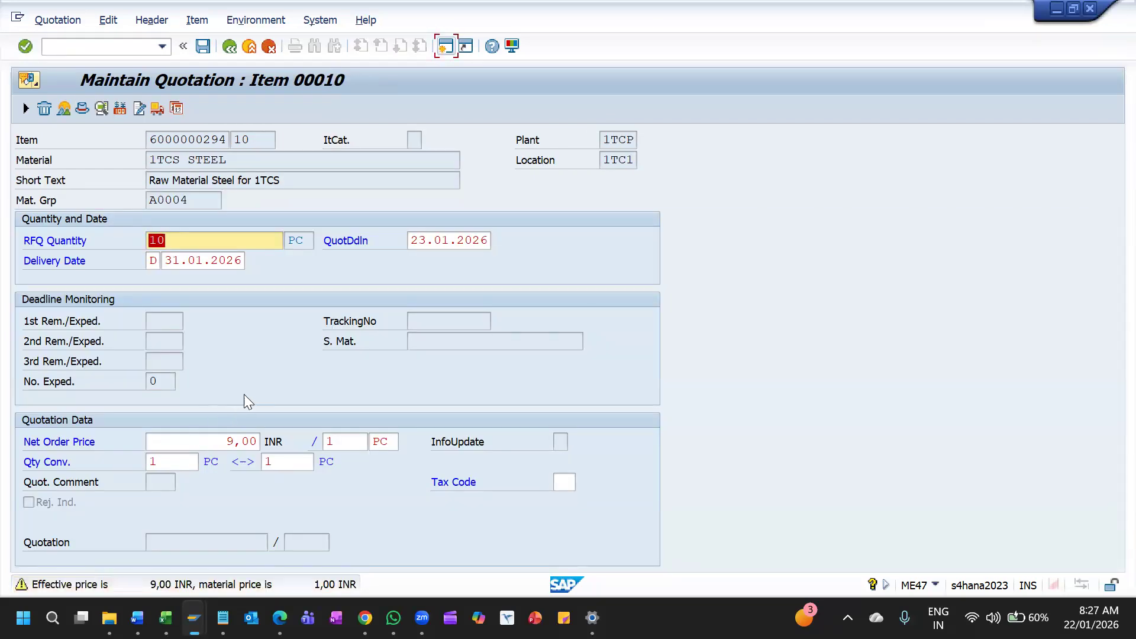
left_click(205, 50)
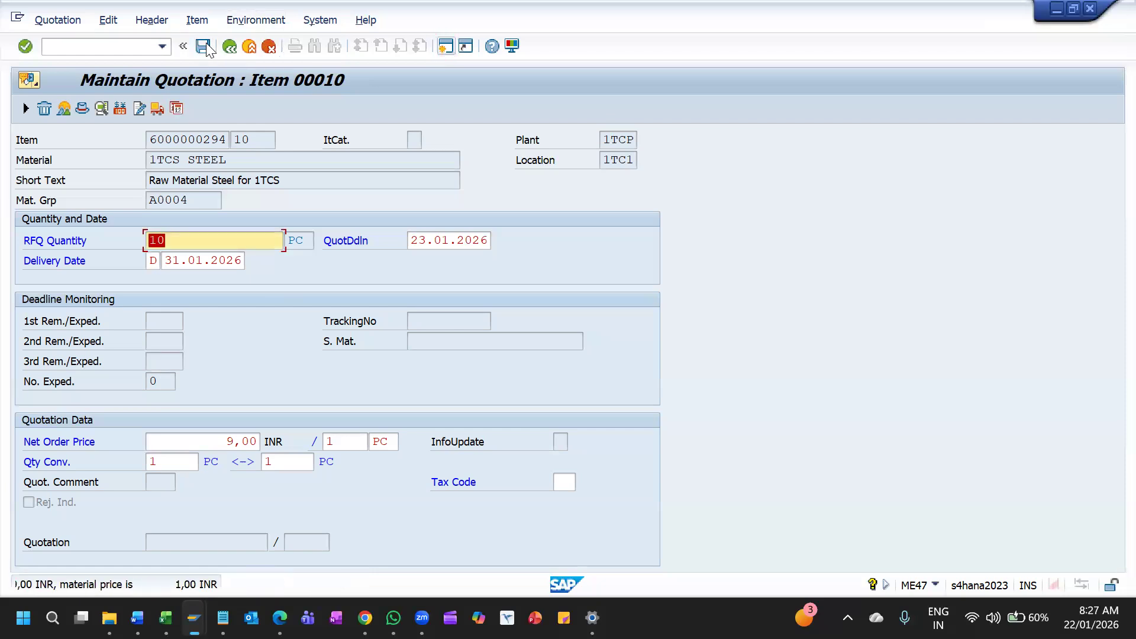
left_click(212, 53)
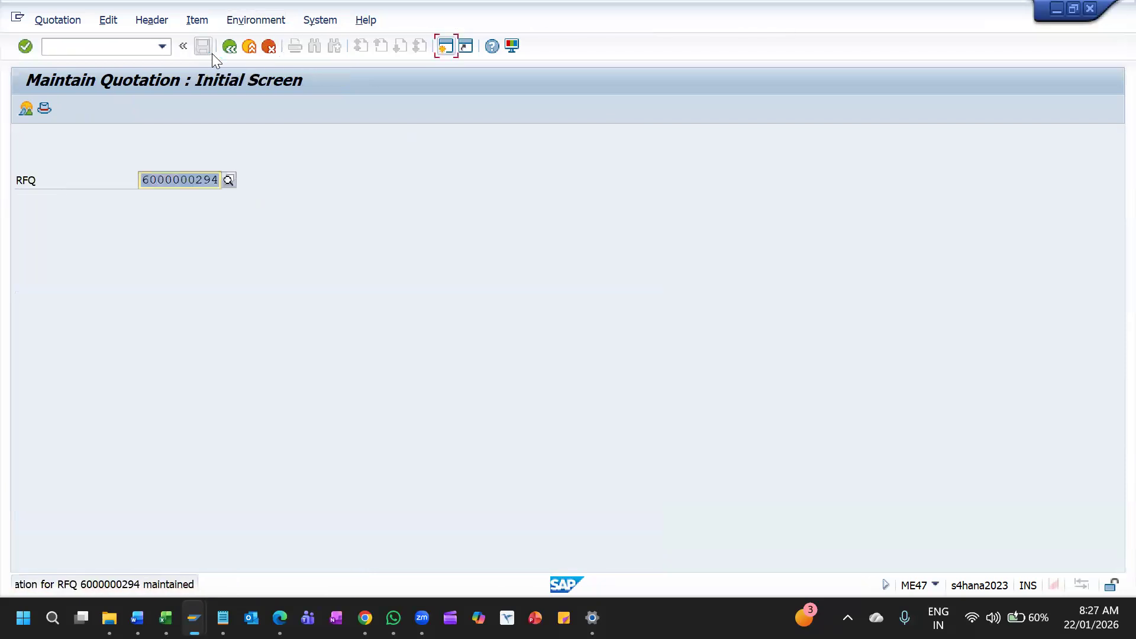
Open the quotation for the SAMUNG VENDOR FOR 1TCS RFQ and fill in its mandatory payment terms
key("Right")
key("BackSpace")
type("3")
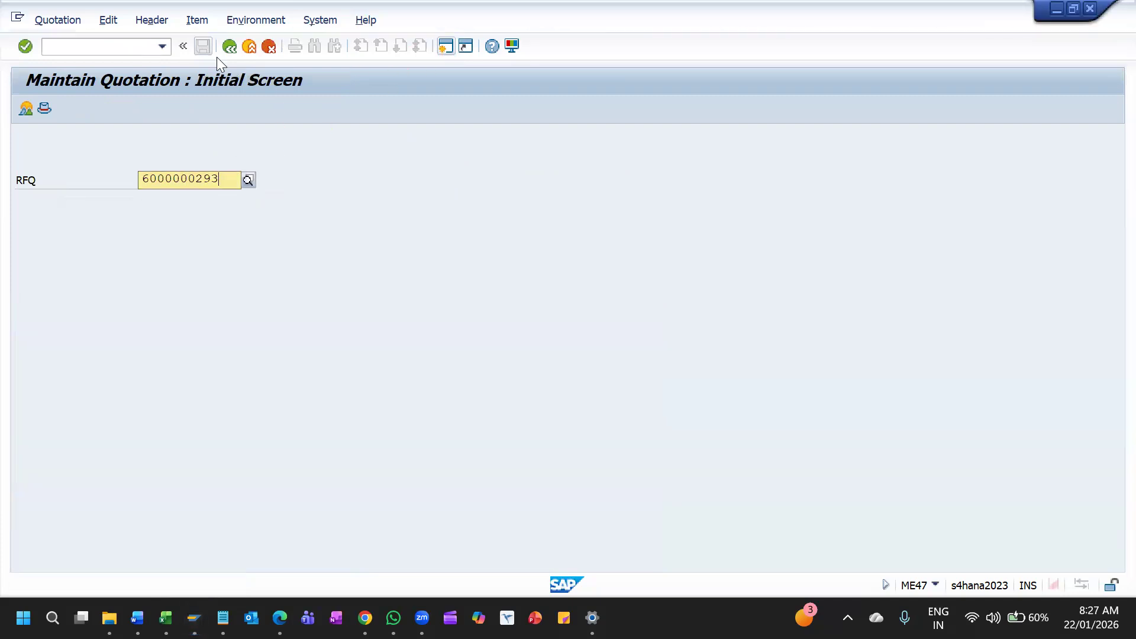
key("Return")
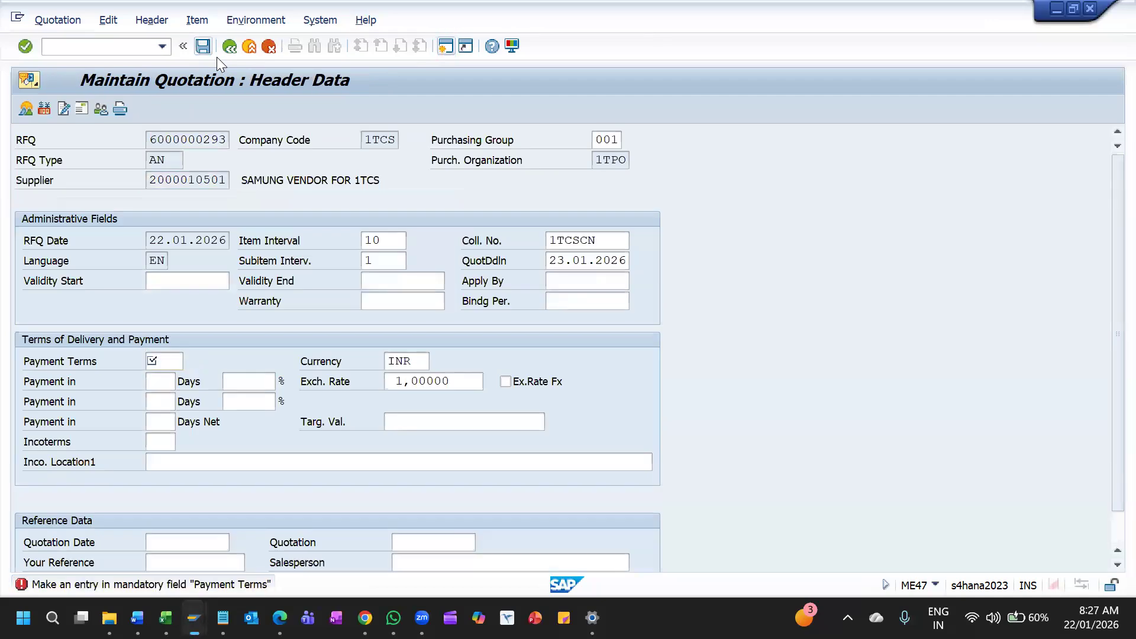
key("space")
key("Down")
key("Return")
key("Return")
Set the 1TCS STEEL item's net price to 8 INR, save the SAMUNG VENDOR FOR 1TCS quotation and leave quotation maintenance
left_click(738, 238)
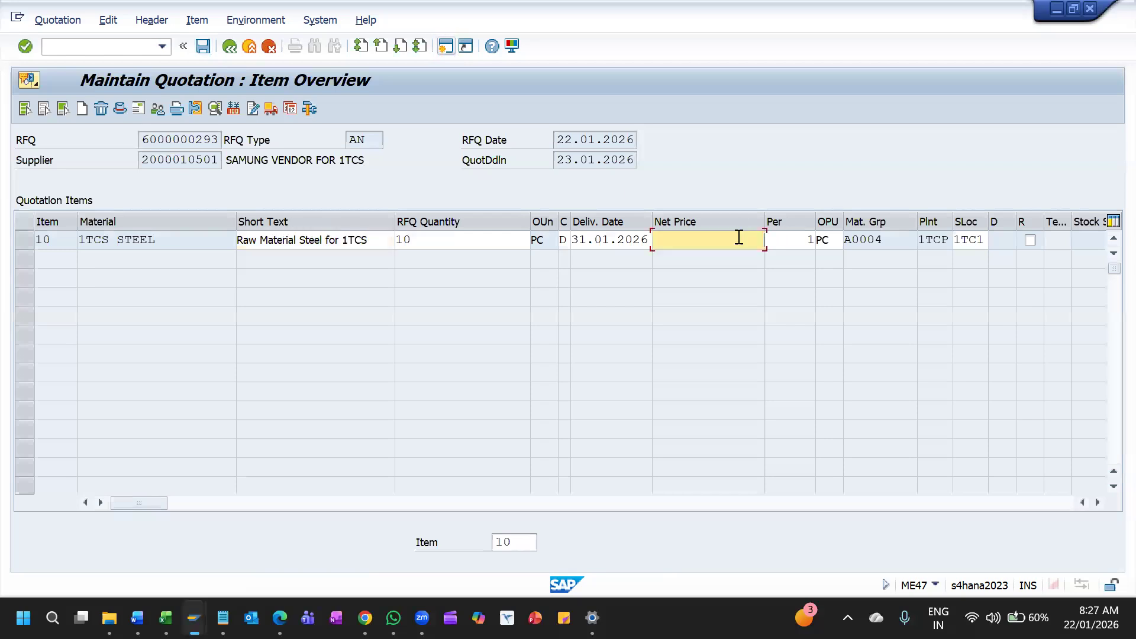
type("8")
key("Return")
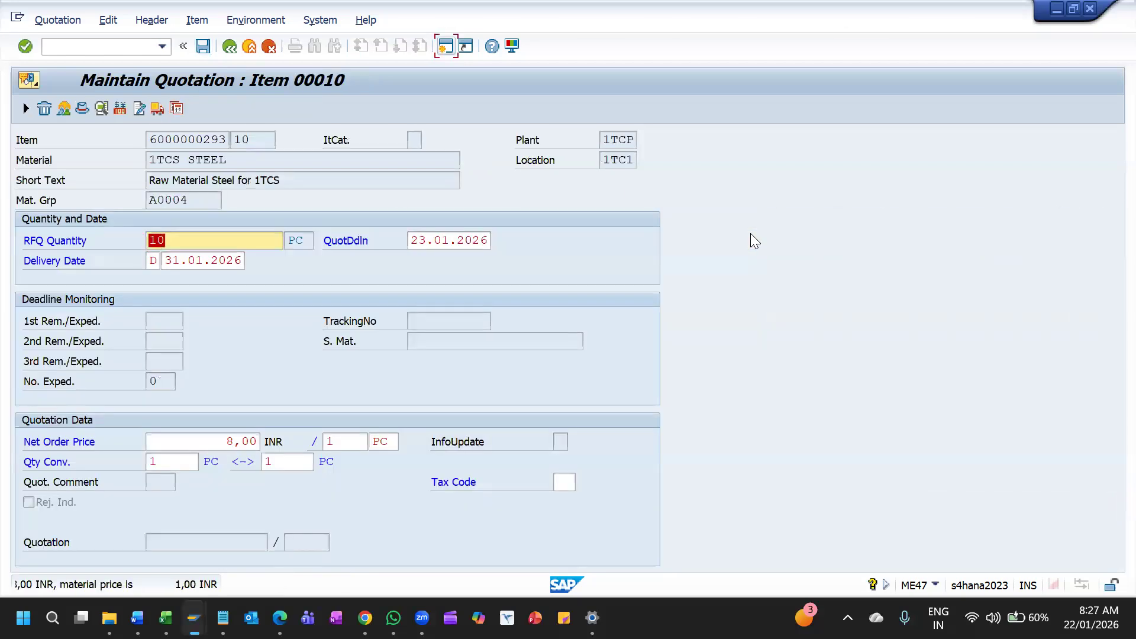
key("Return")
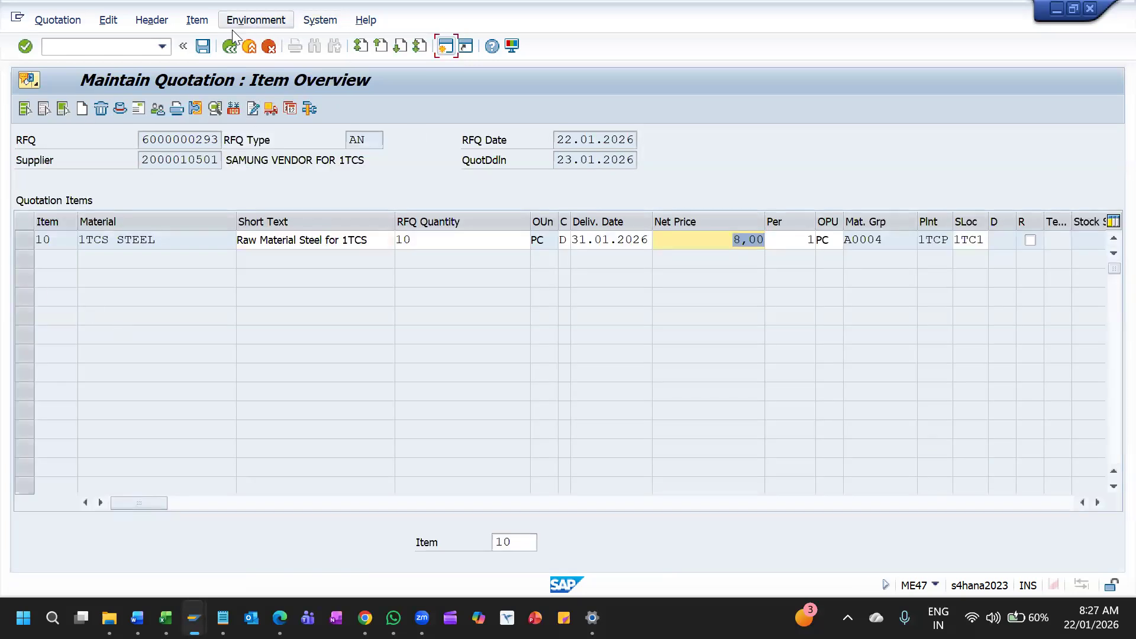
left_click(203, 46)
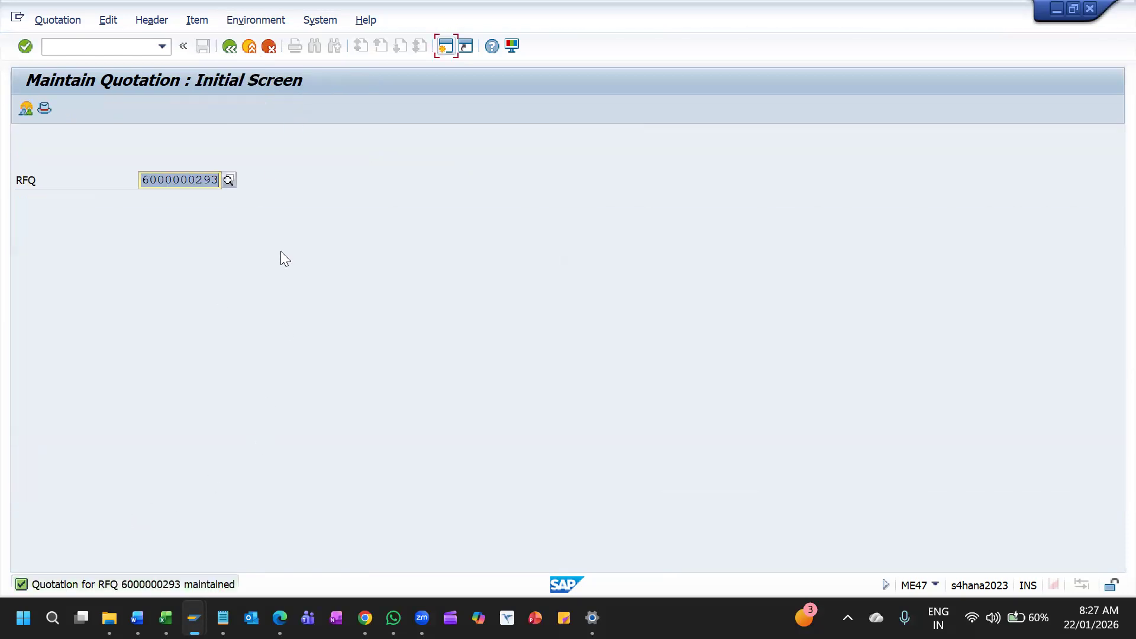
left_click(229, 47)
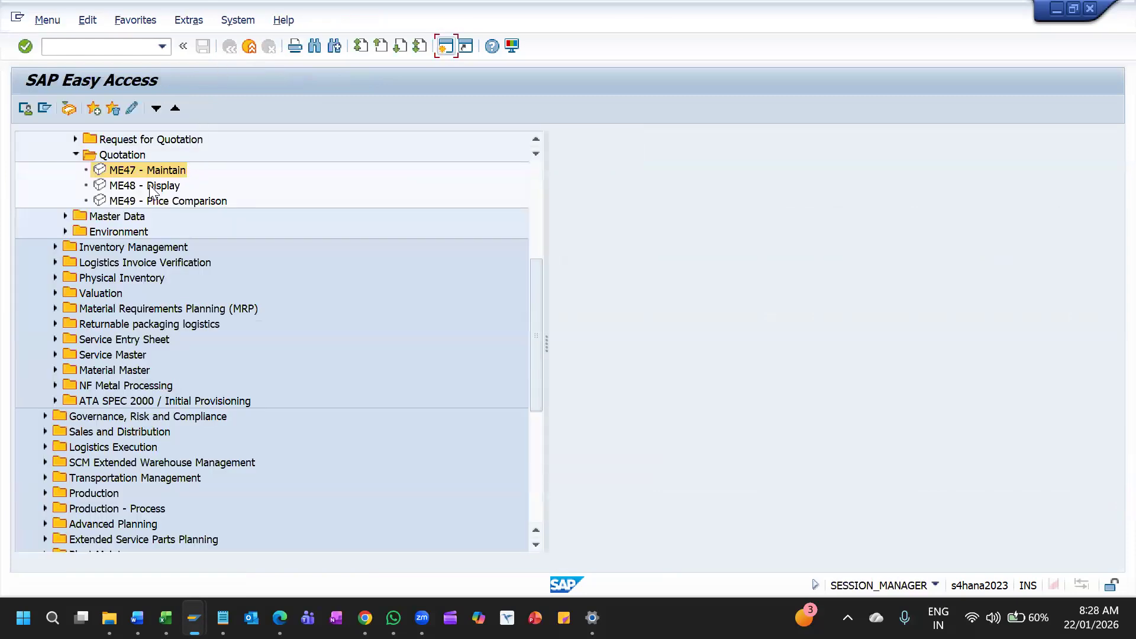
View the ME48 quotation display entry screen and return to the RFQ/Quotation section of the SAP menu
left_click(149, 185)
double_click(149, 185)
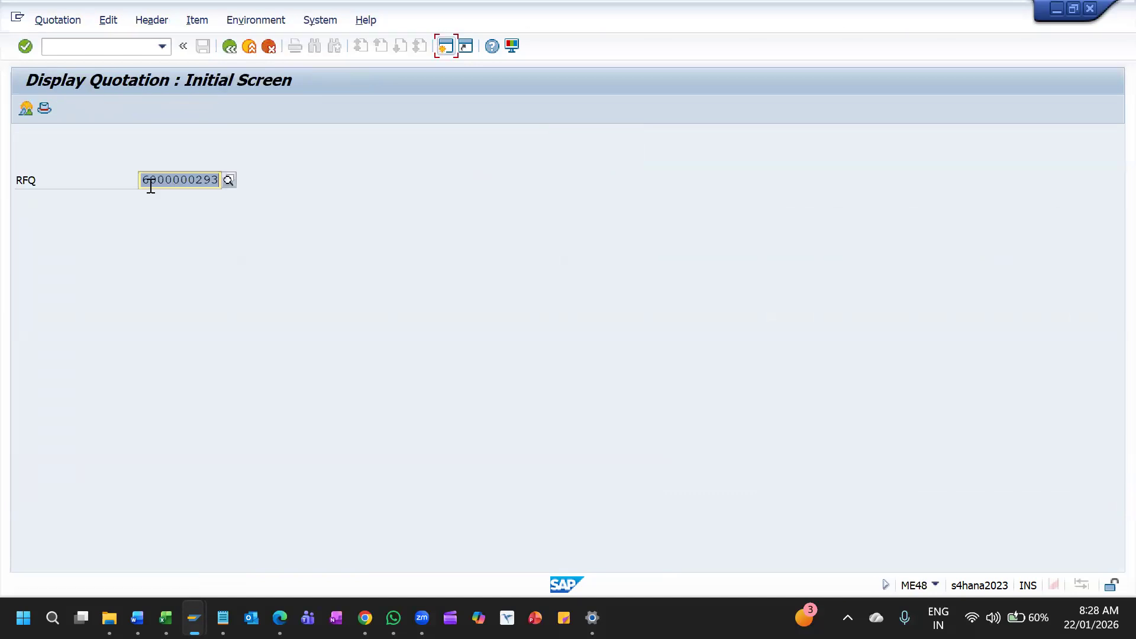
left_click(230, 52)
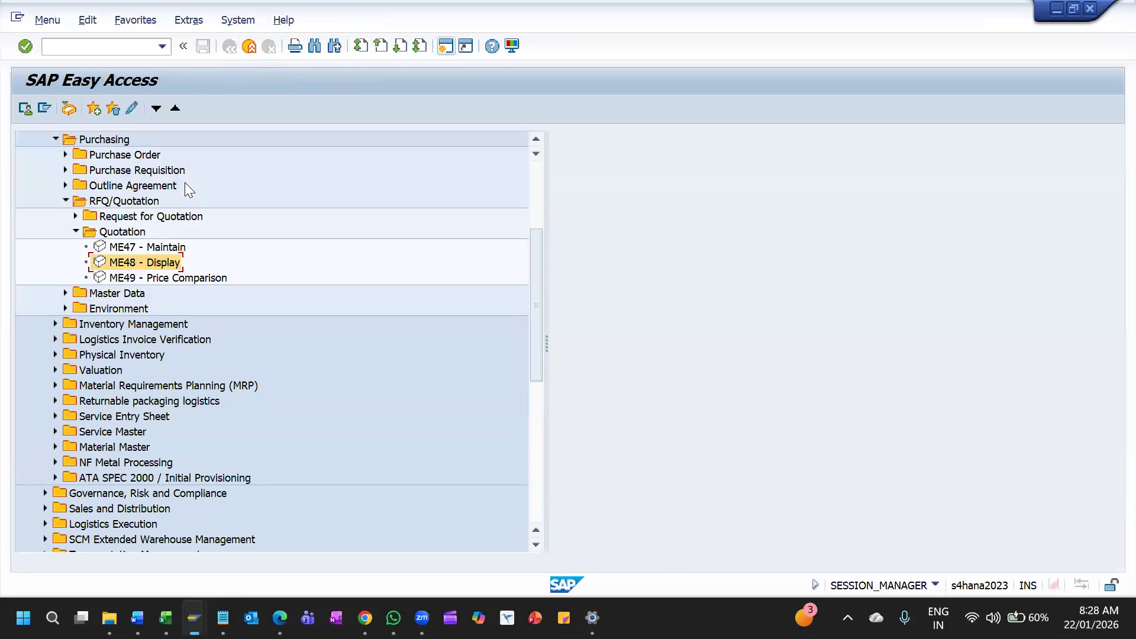
left_click(120, 216)
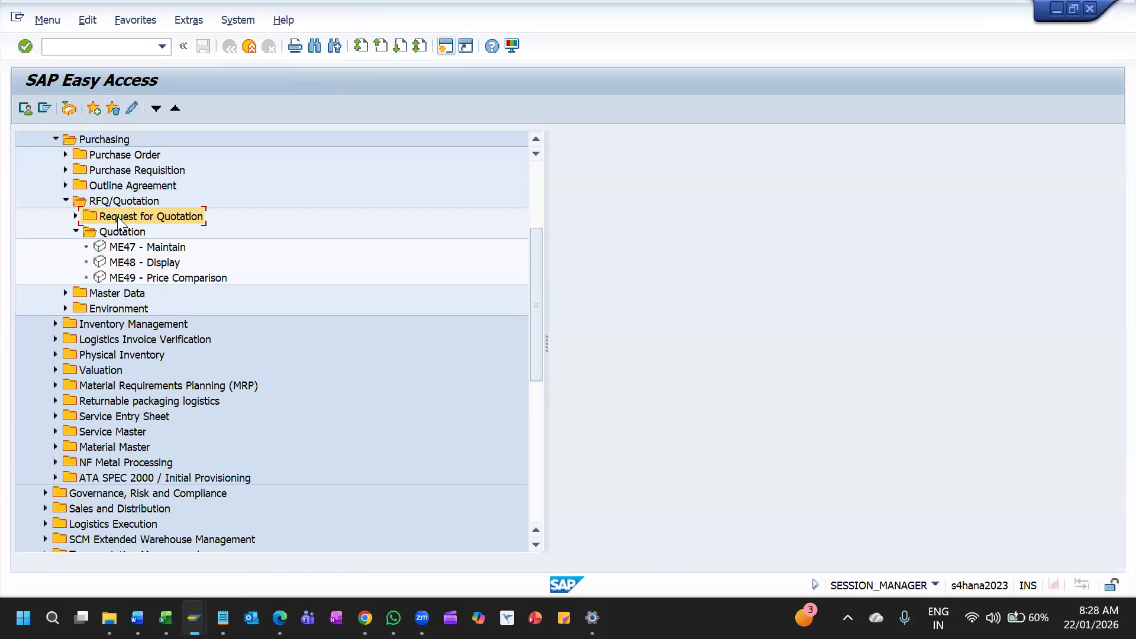
Open the ME49 price comparison transaction and look at its quotation number range selection
left_click(130, 248)
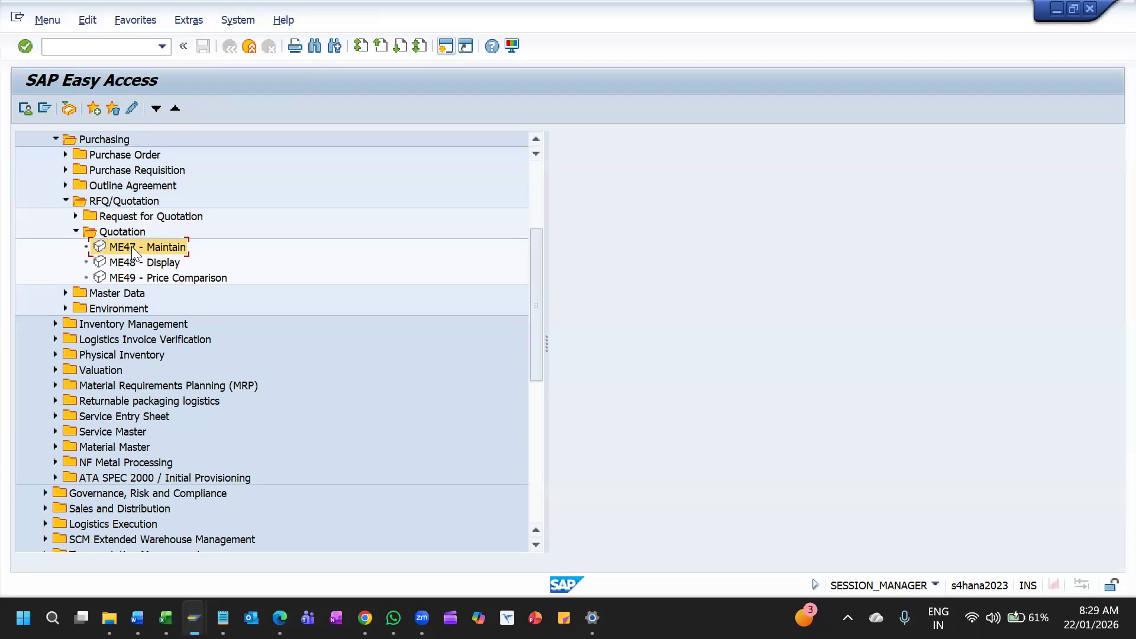
left_click(132, 263)
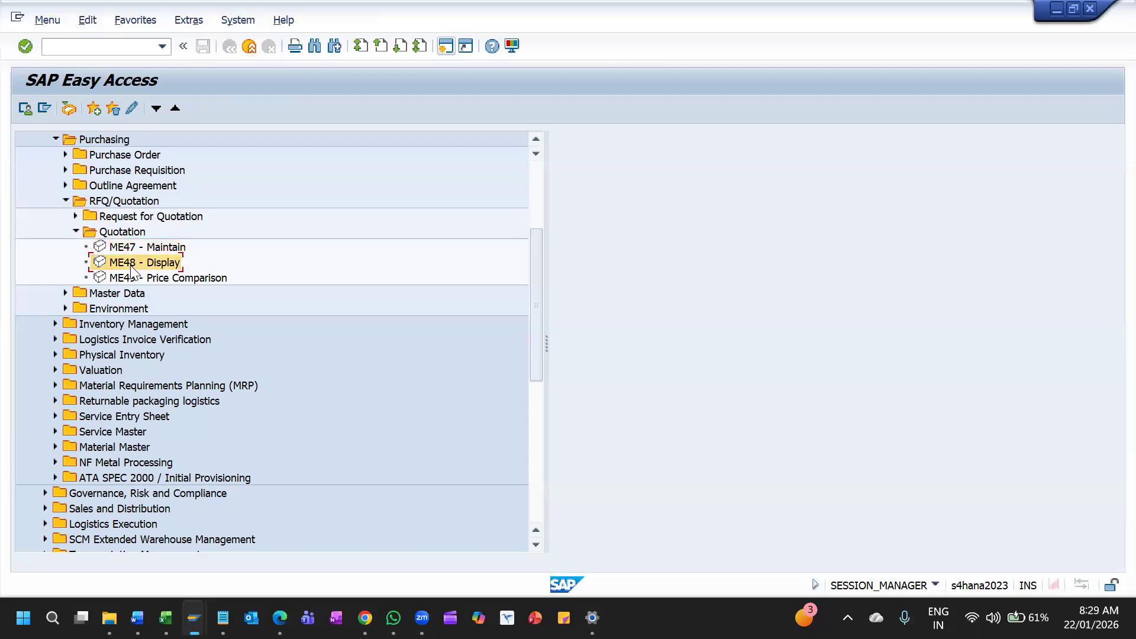
double_click(131, 278)
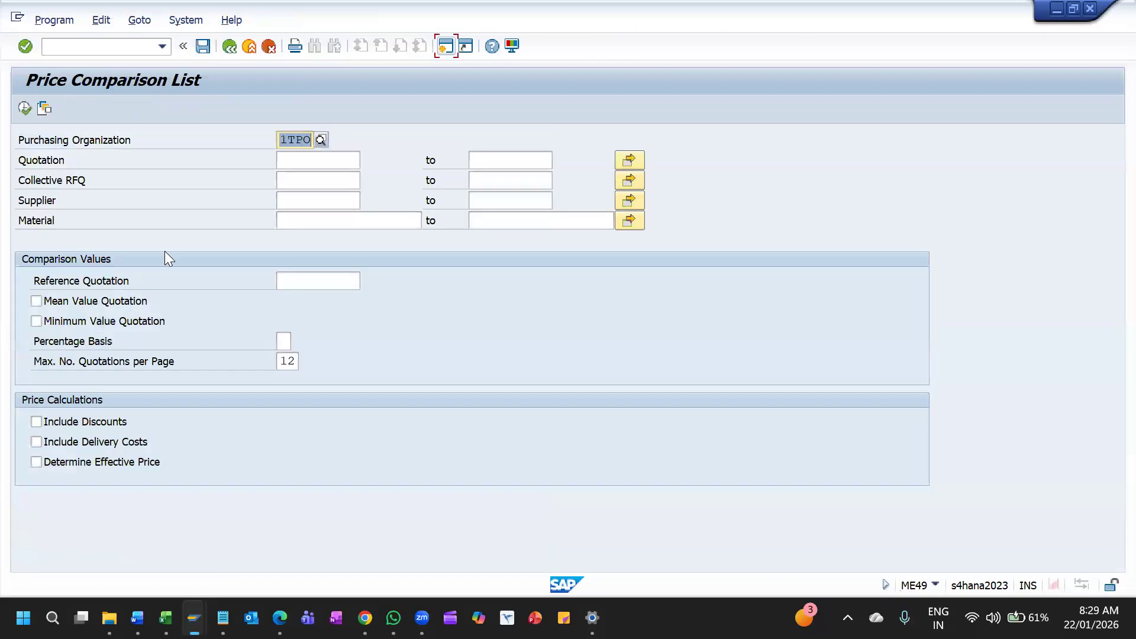
left_click(302, 158)
left_click(506, 158)
left_click(299, 158)
left_click(494, 160)
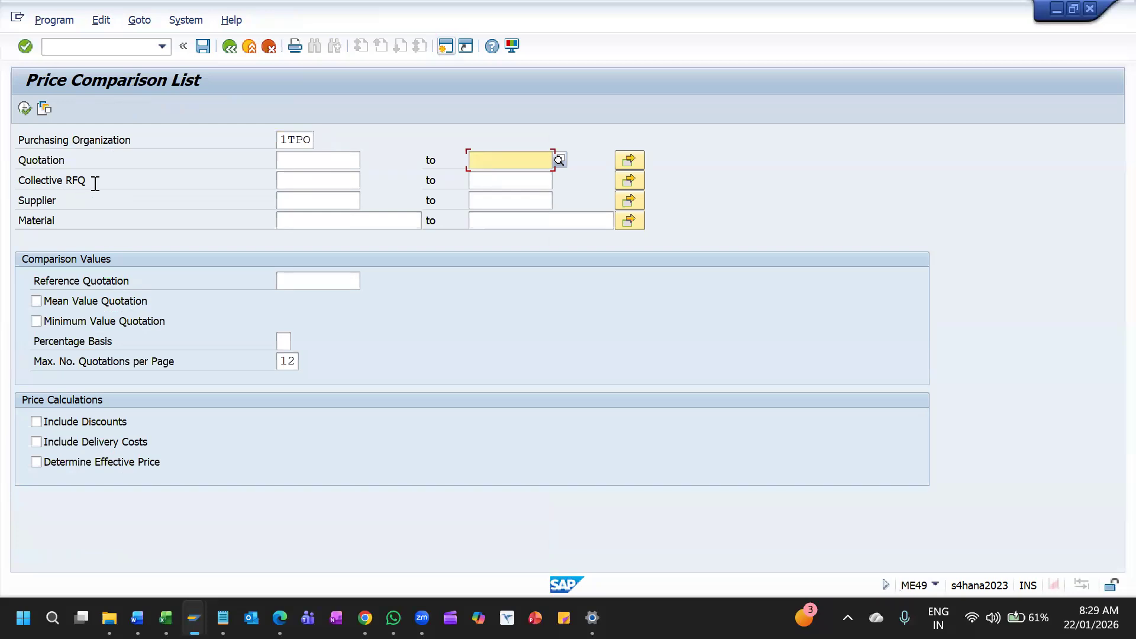
Run the price comparison for collective RFQ 1TCSCN
left_click(295, 180)
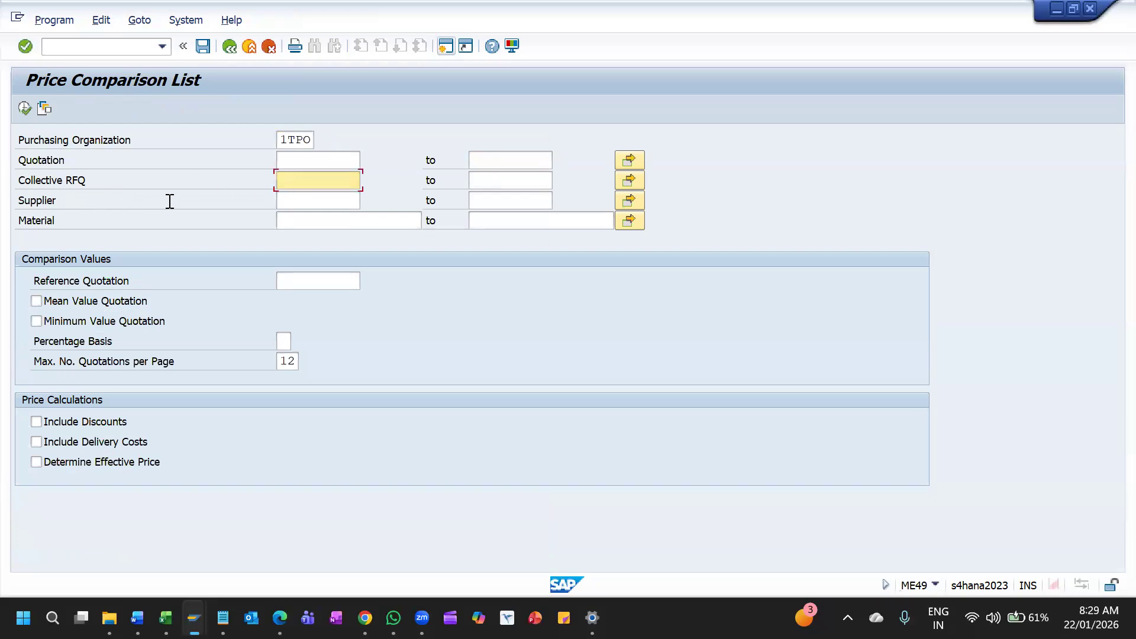
type("1TCSCN")
left_click(25, 109)
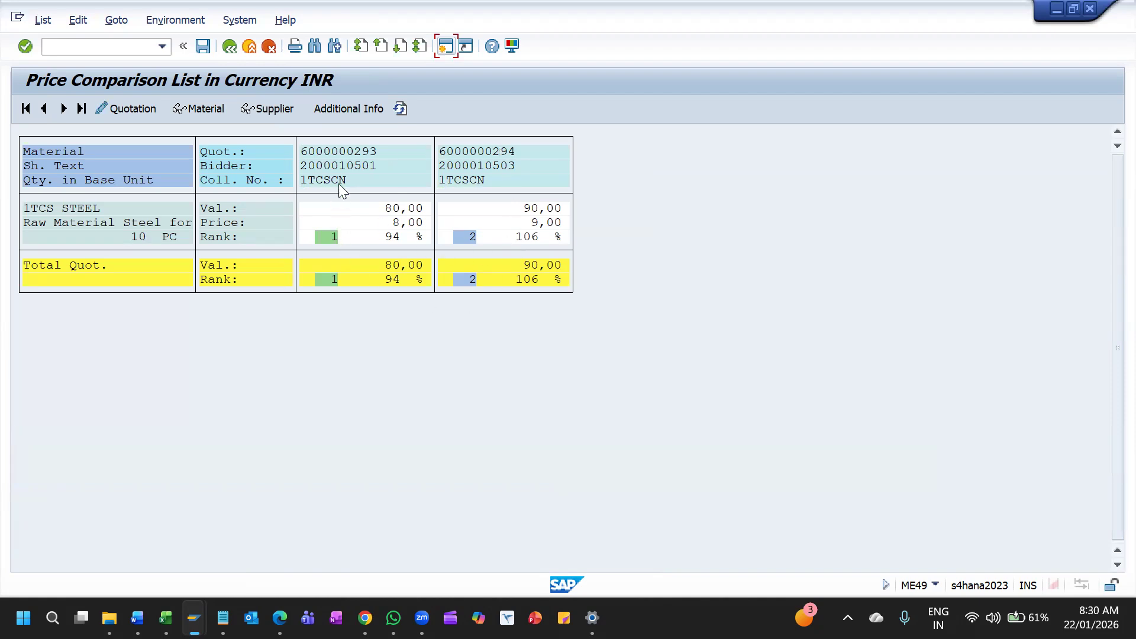
Compare the two quotations' bidders, values, prices and ranks for 1TCS STEEL in the comparison list
left_click(492, 150)
left_click(350, 165)
left_click(486, 163)
left_click(533, 226)
left_click(396, 223)
left_click(327, 280)
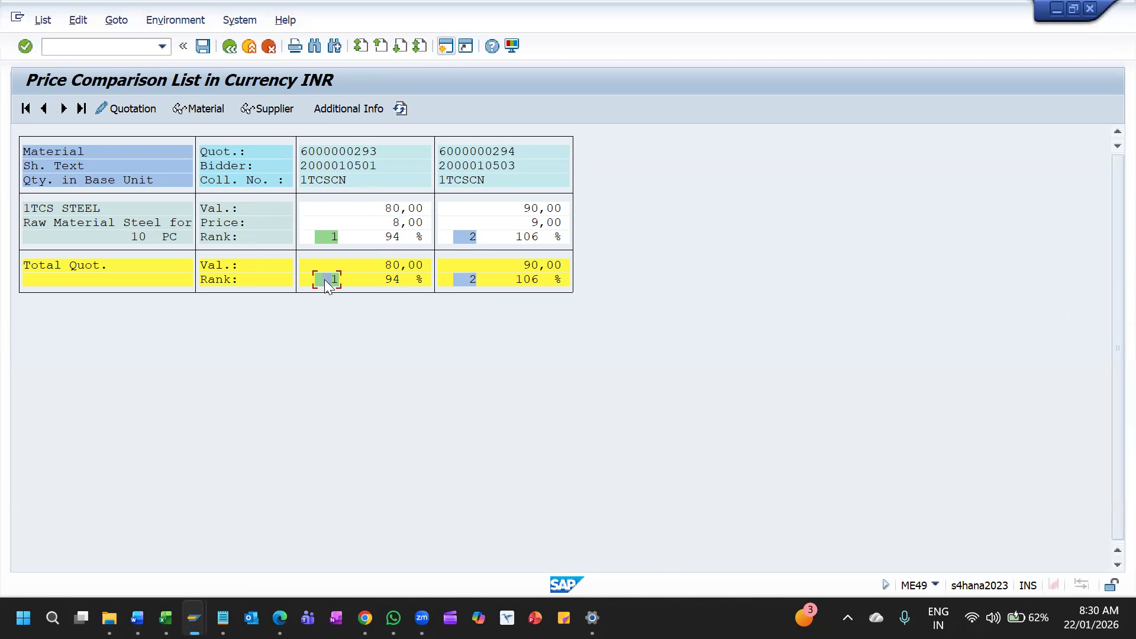
left_click(333, 169)
left_click(474, 280)
left_click(527, 238)
left_click(397, 224)
left_click(391, 208)
left_click(472, 237)
Copy the quotation number and then the bidder number of the rank 1 quotation
left_click_drag(303, 157, 376, 154)
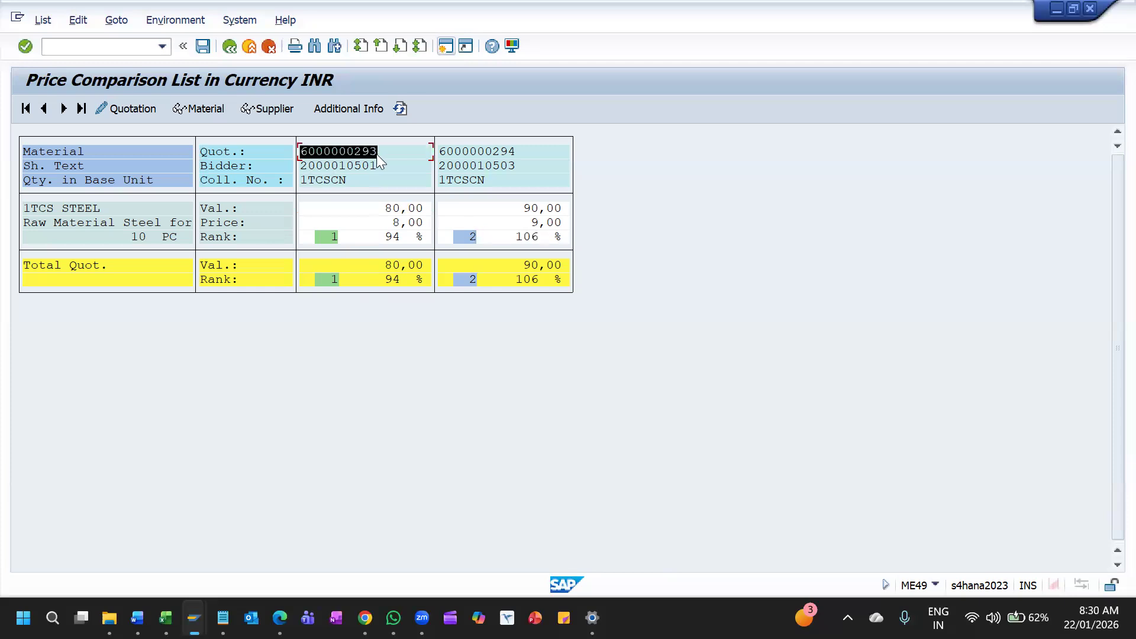
key("ctrl+c")
left_click_drag(303, 163, 397, 166)
key("ctrl+c")
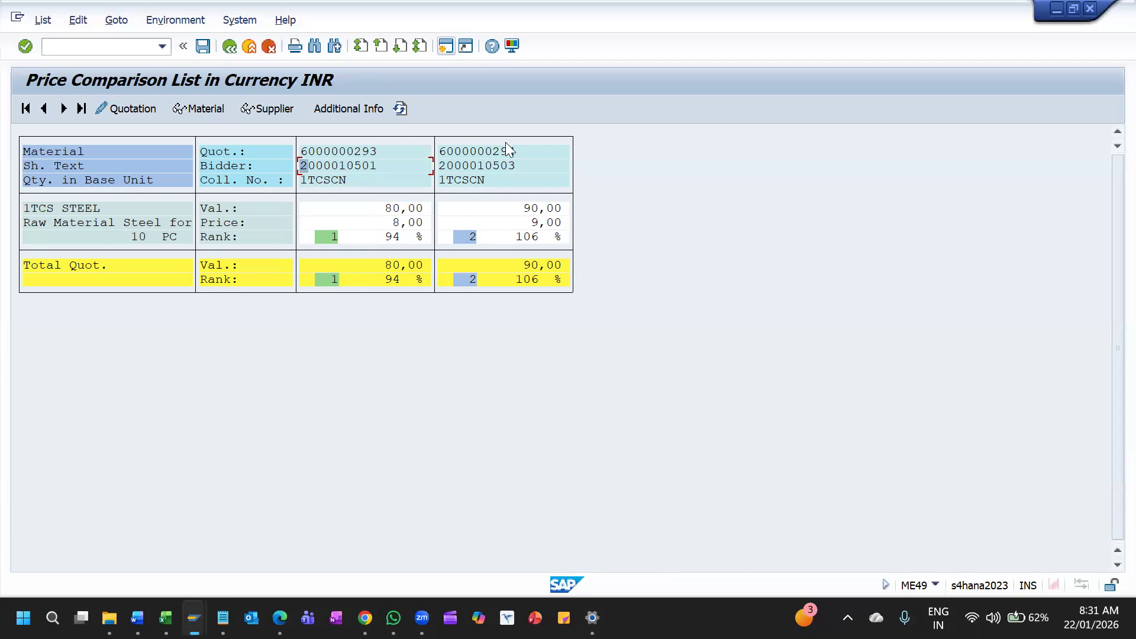
Open the 1TCS MOTORS quotation from the comparison list, set the rejection indicator on its 1TCS STEEL item and save
double_click(479, 177)
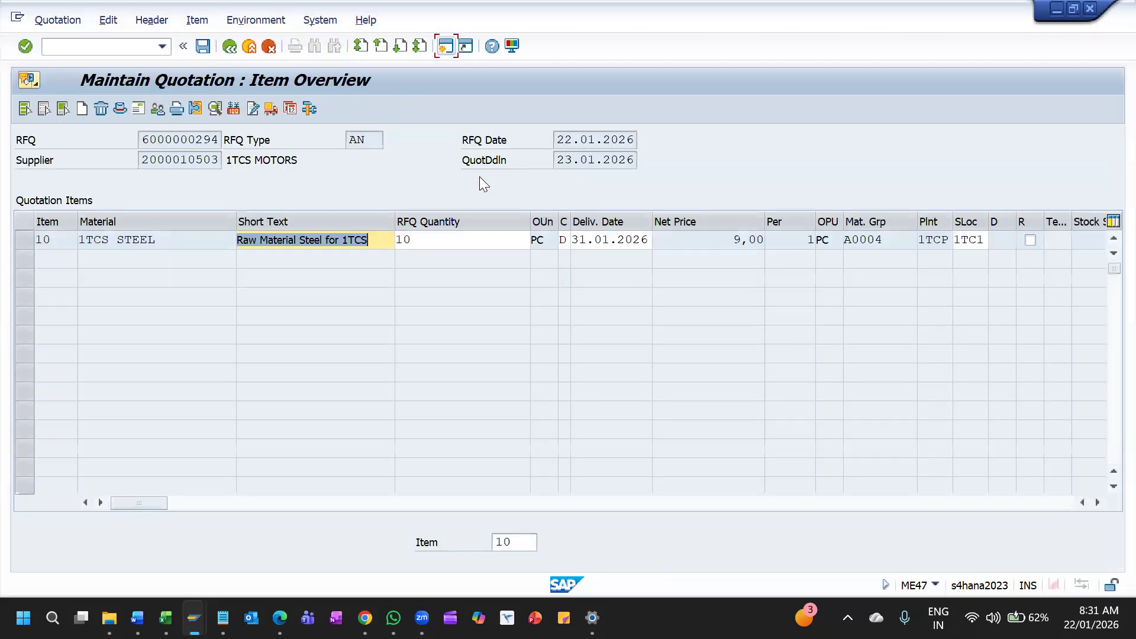
double_click(142, 240)
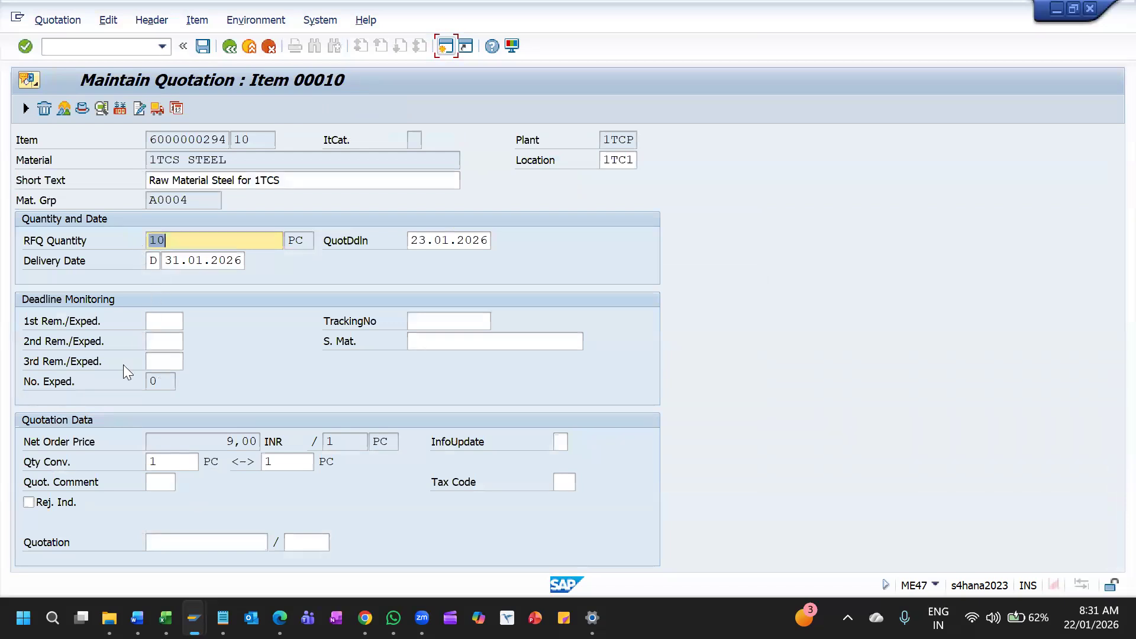
left_click(28, 502)
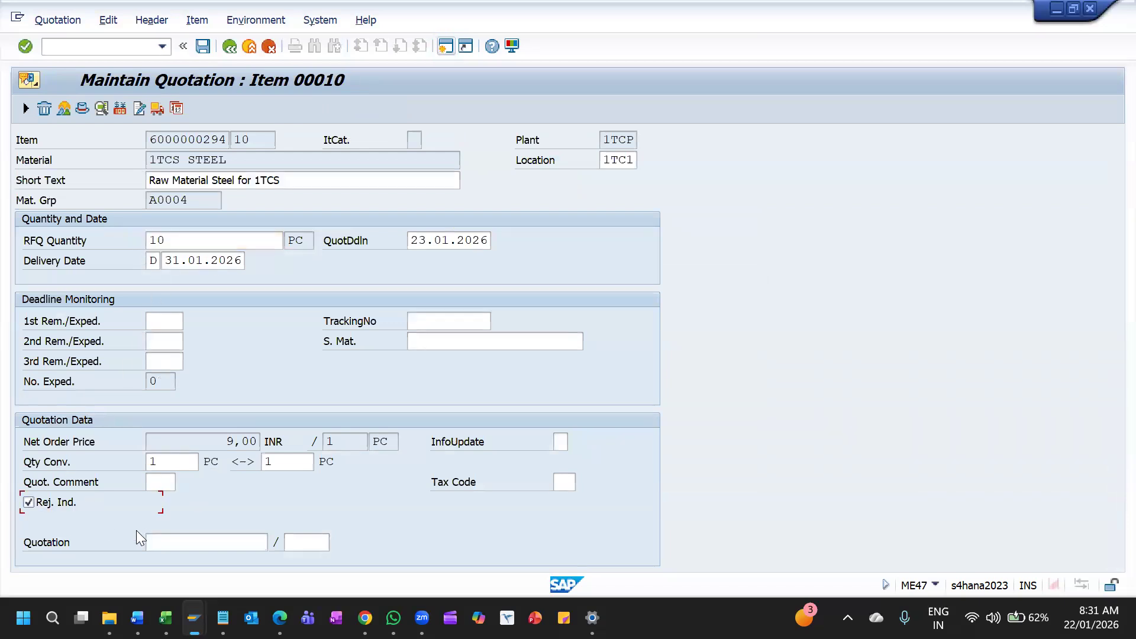
left_click(203, 46)
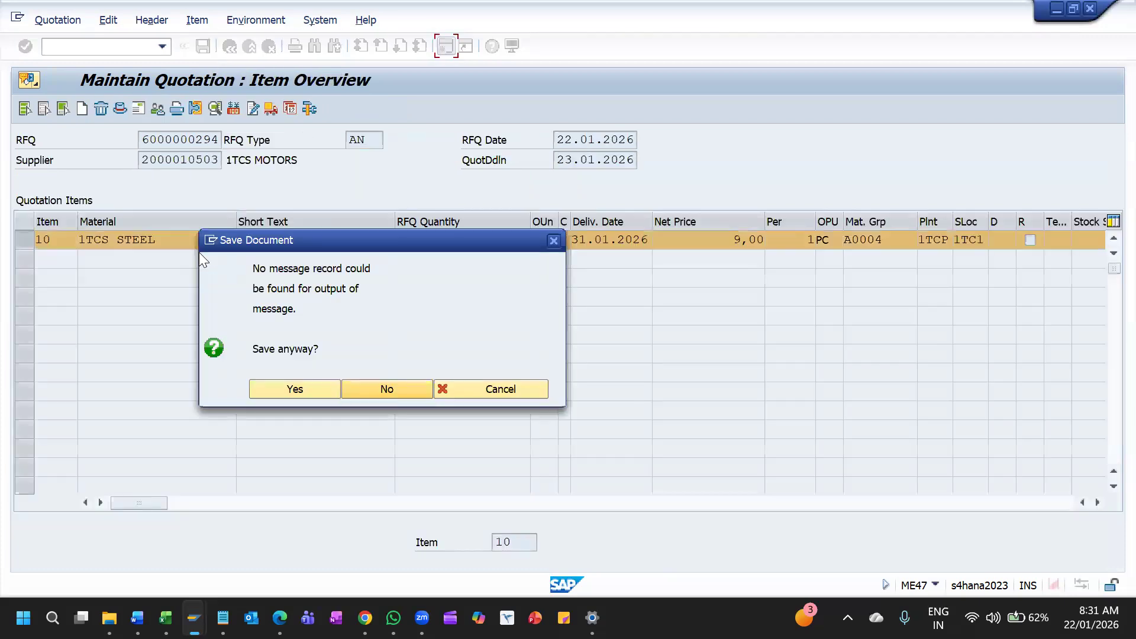
left_click(288, 392)
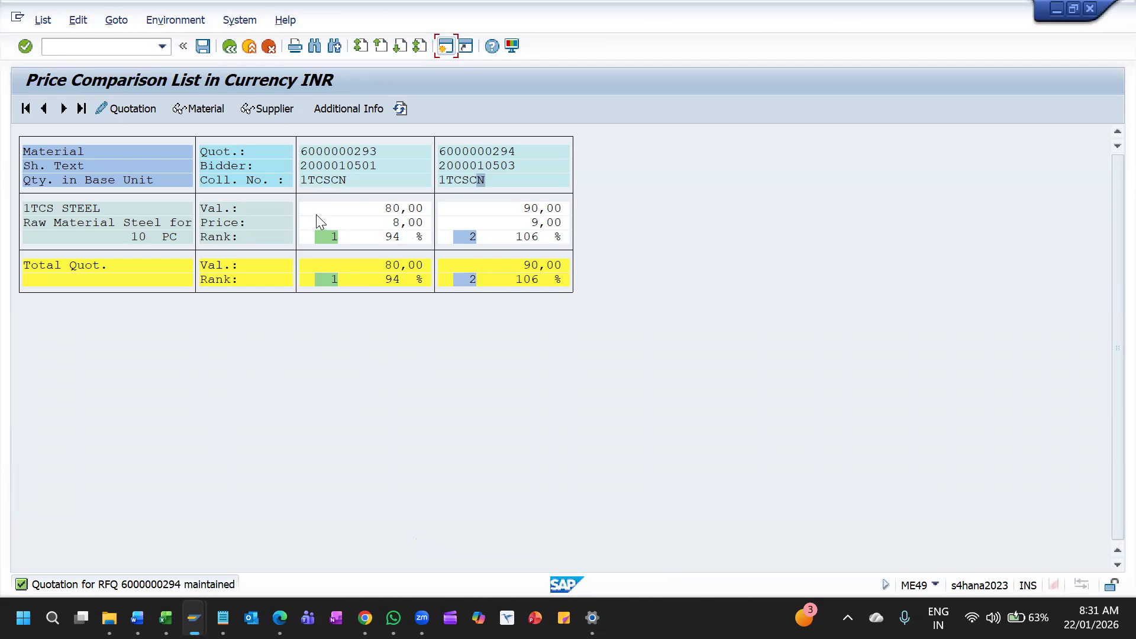
Leave the comparison list and rerun it for collective RFQ 1TCSCN after rejecting the 1TCS MOTORS quotation
left_click(229, 47)
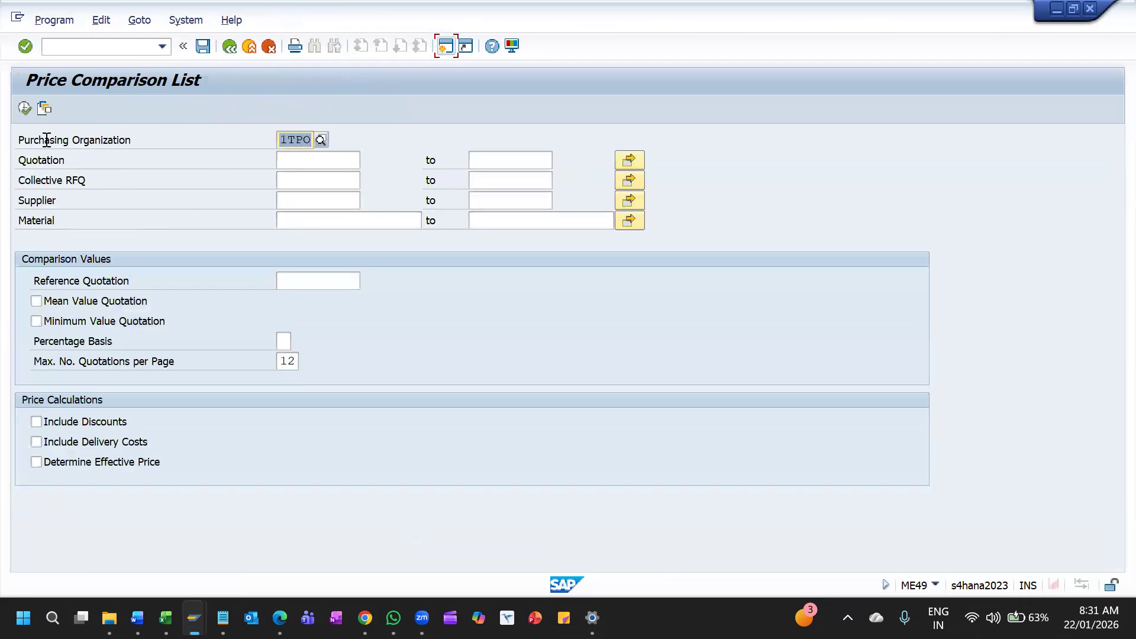
left_click(24, 109)
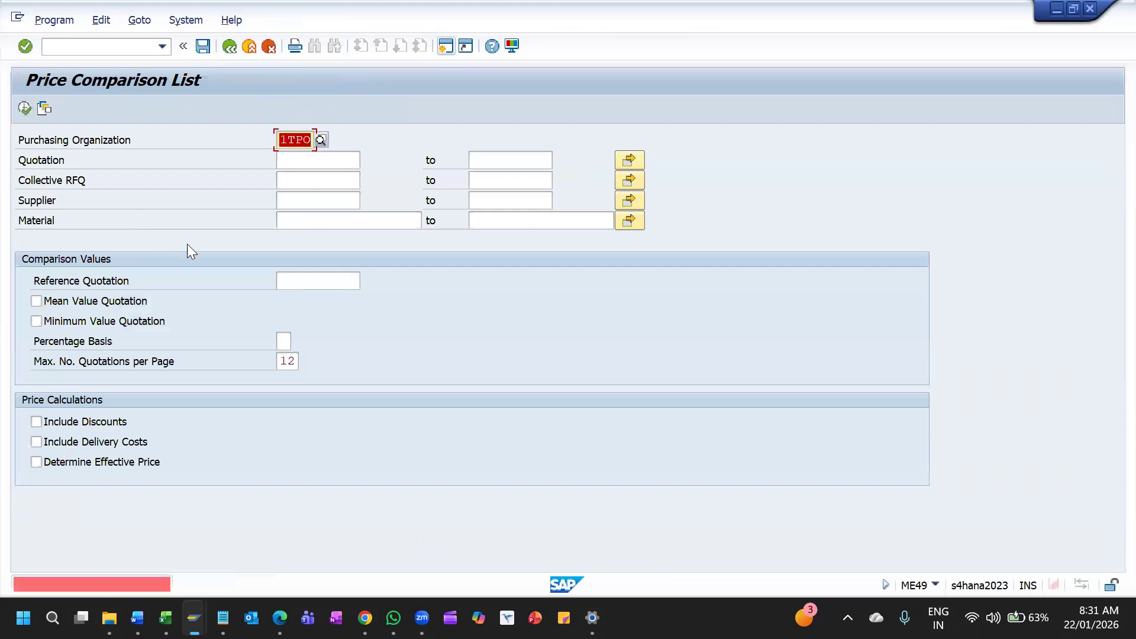
left_click(356, 181)
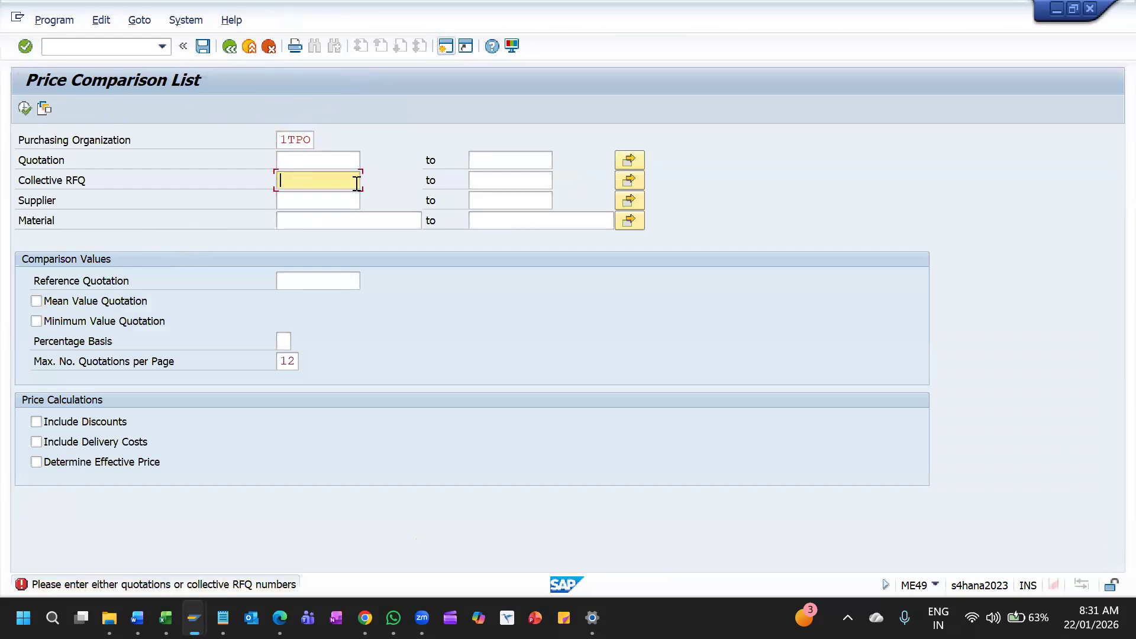
key("Down")
key("Return")
key("F8")
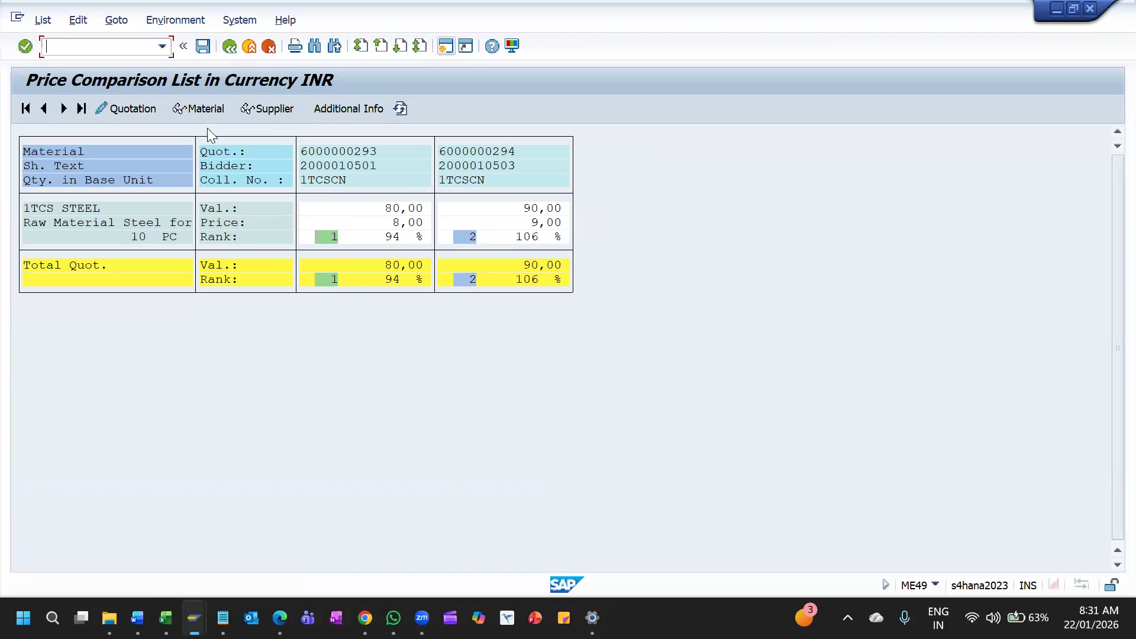
Check the rejection indicator on the 1TCS MOTORS item and run the 1TCSCN price comparison again
double_click(502, 231)
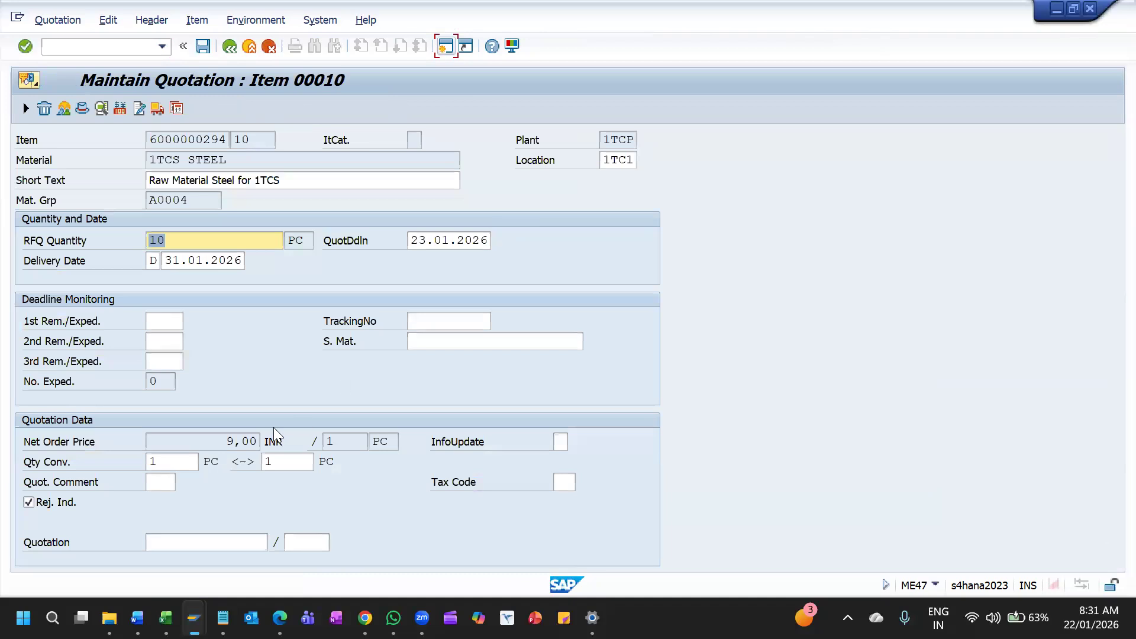
left_click(230, 48)
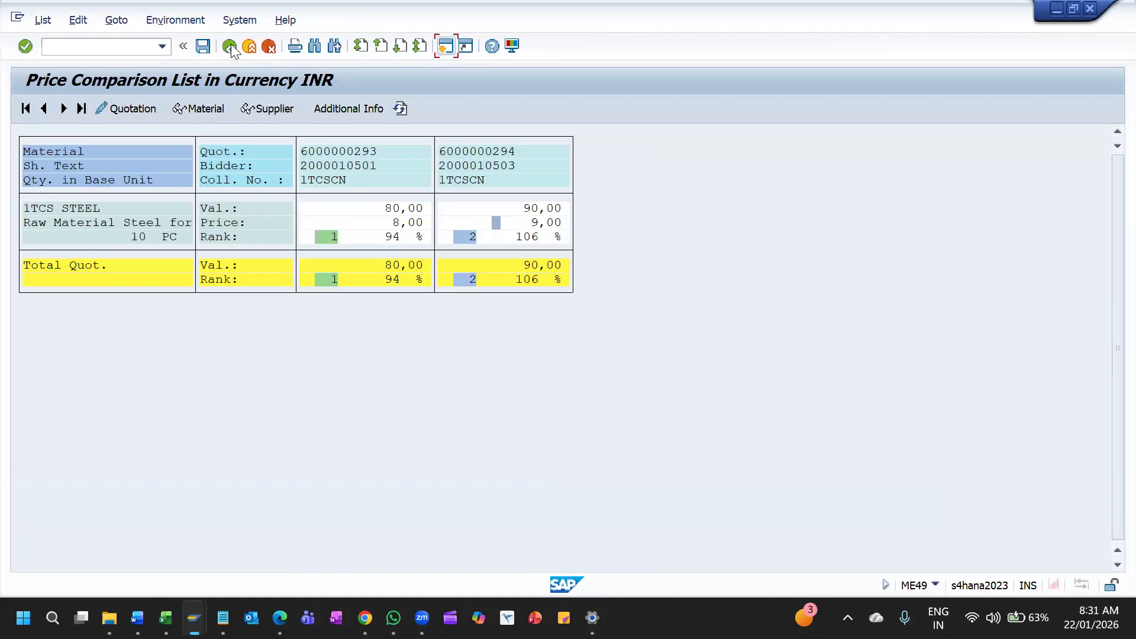
left_click(229, 47)
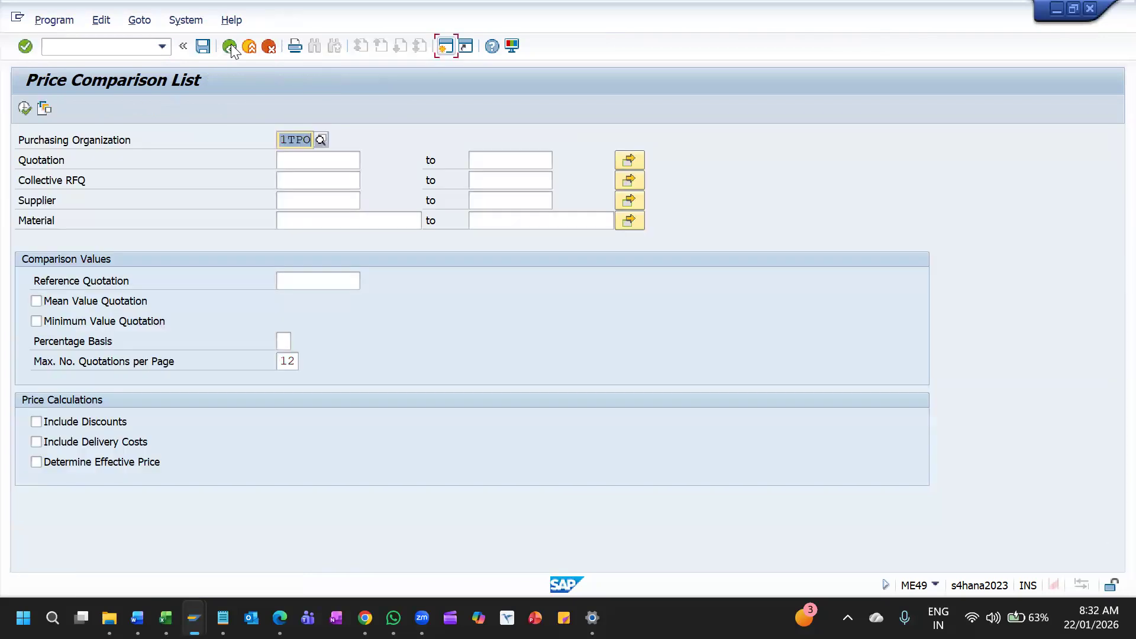
left_click(327, 179)
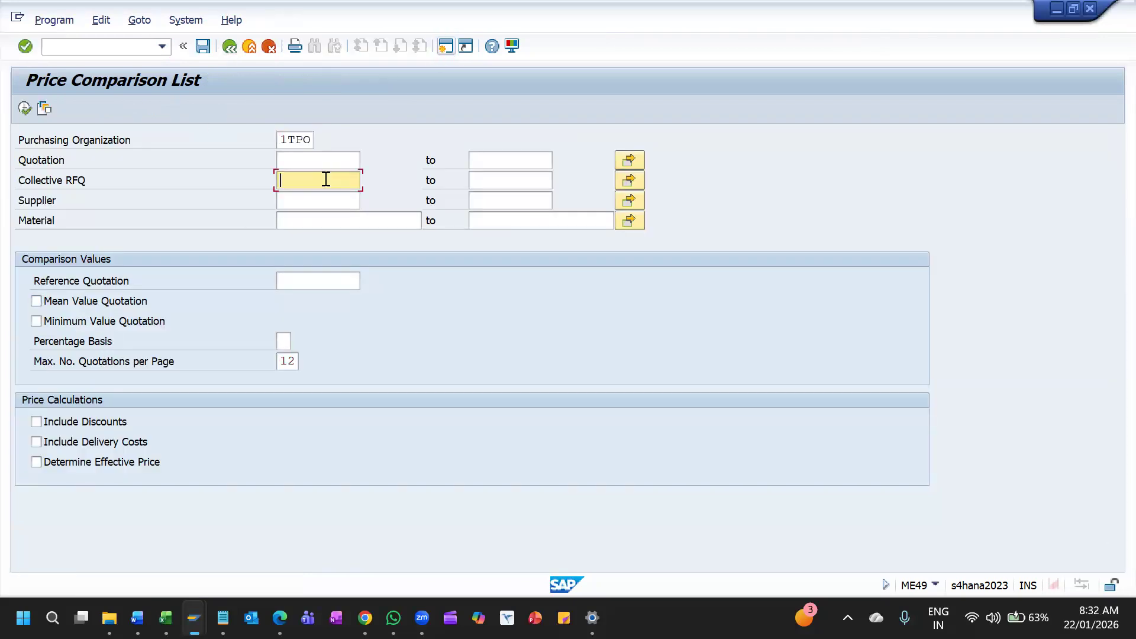
type("1TCSCN")
left_click(25, 108)
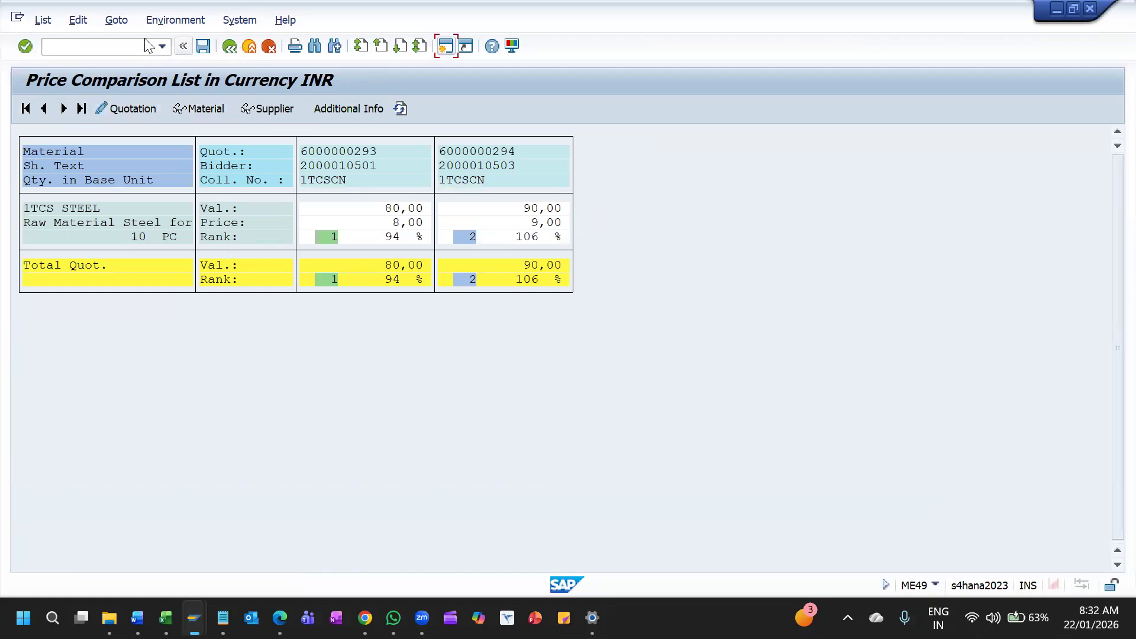
Refresh the price comparison list several times
left_click(42, 19)
left_click(64, 59)
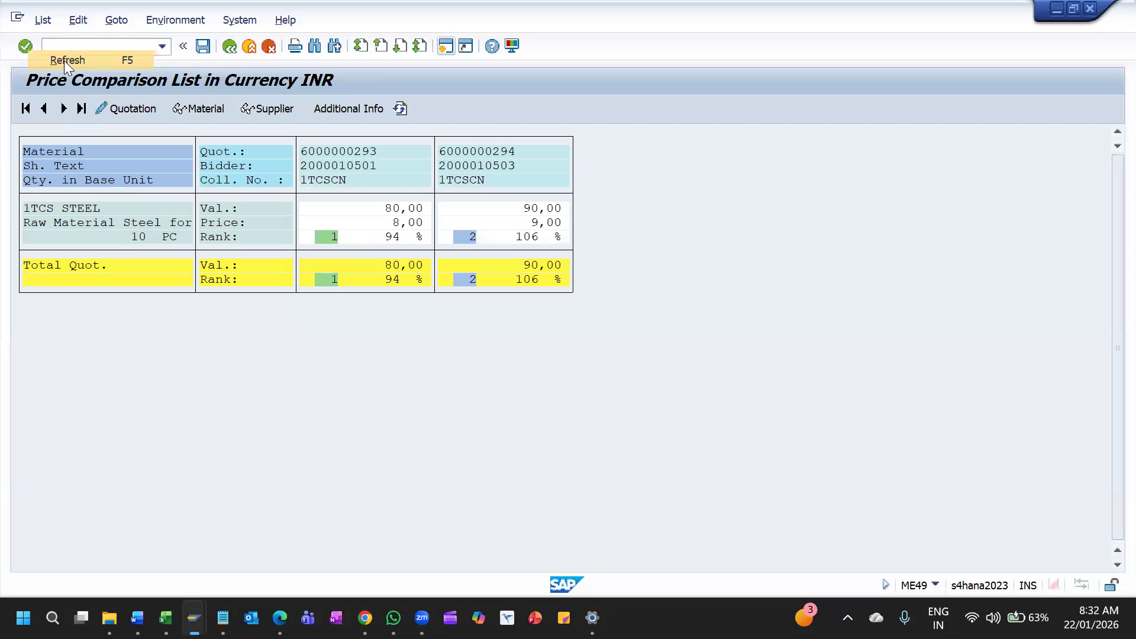
left_click(44, 25)
left_click(65, 62)
left_click(42, 20)
left_click(64, 60)
left_click(43, 19)
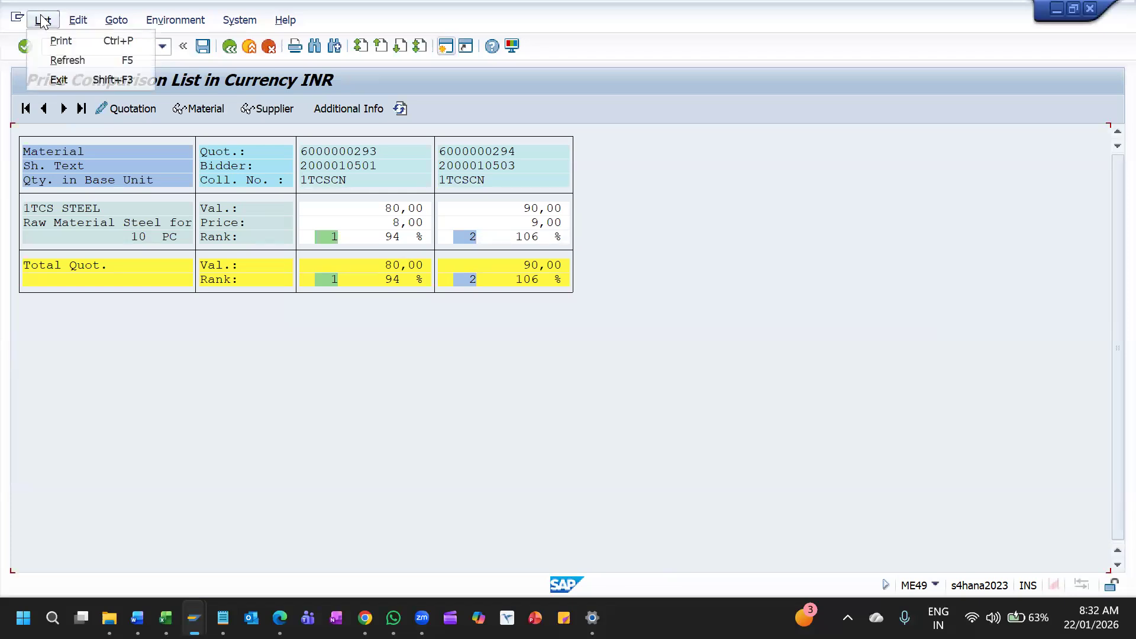
left_click(64, 60)
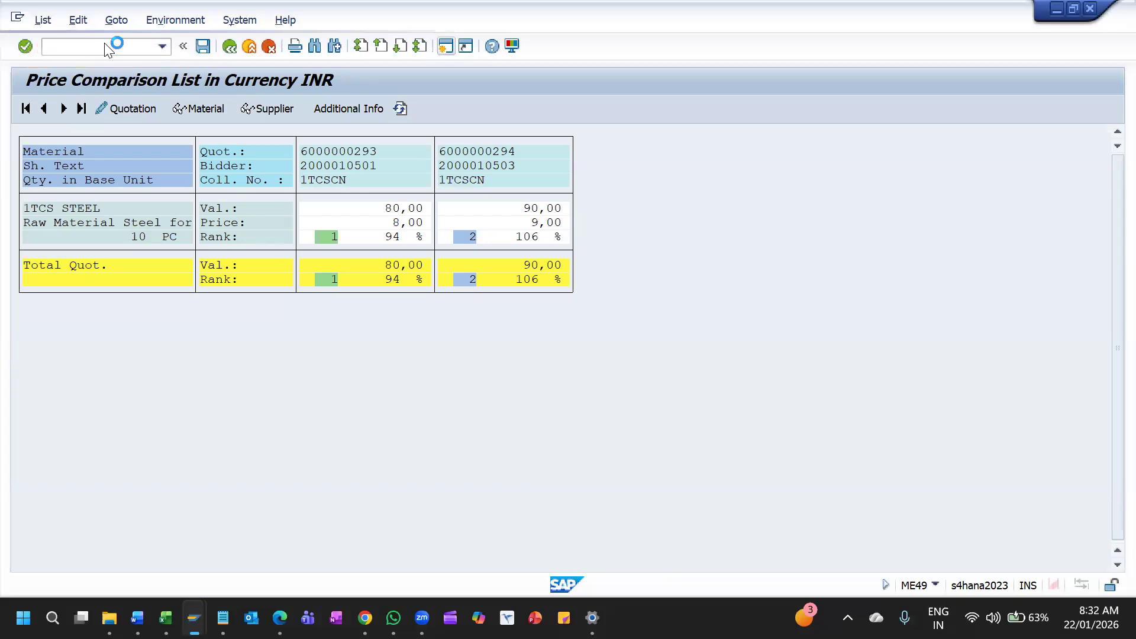
Restart ME49 for collective RFQ 1TCSCN and open the rank 2 quotation's item details to check its rejection indicator
left_click(229, 47)
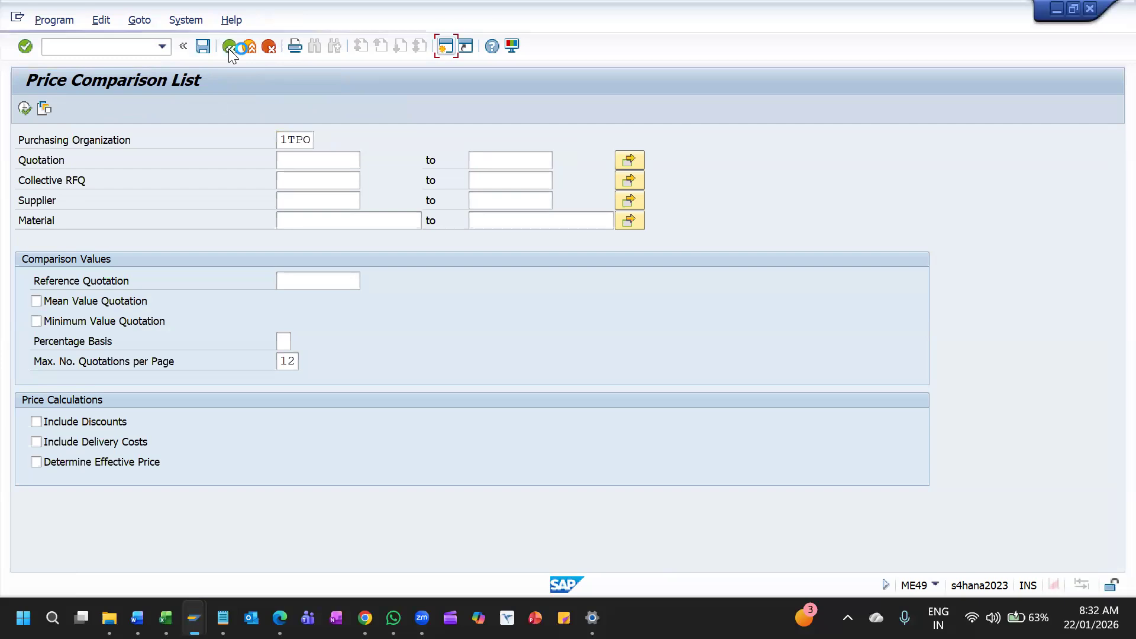
left_click(228, 48)
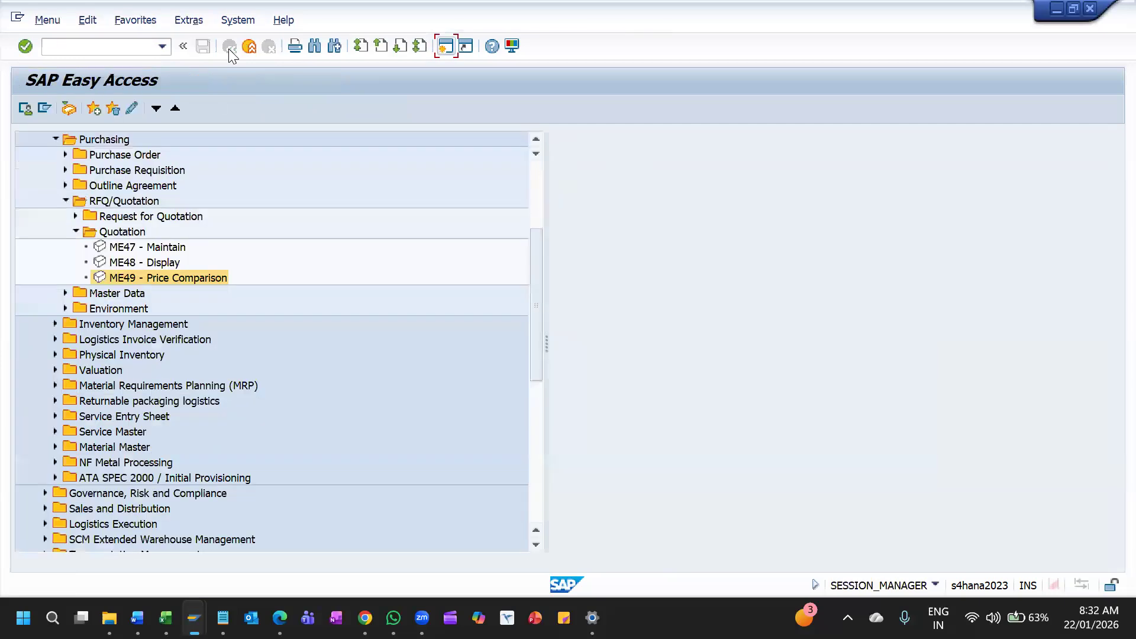
double_click(124, 275)
left_click(308, 181)
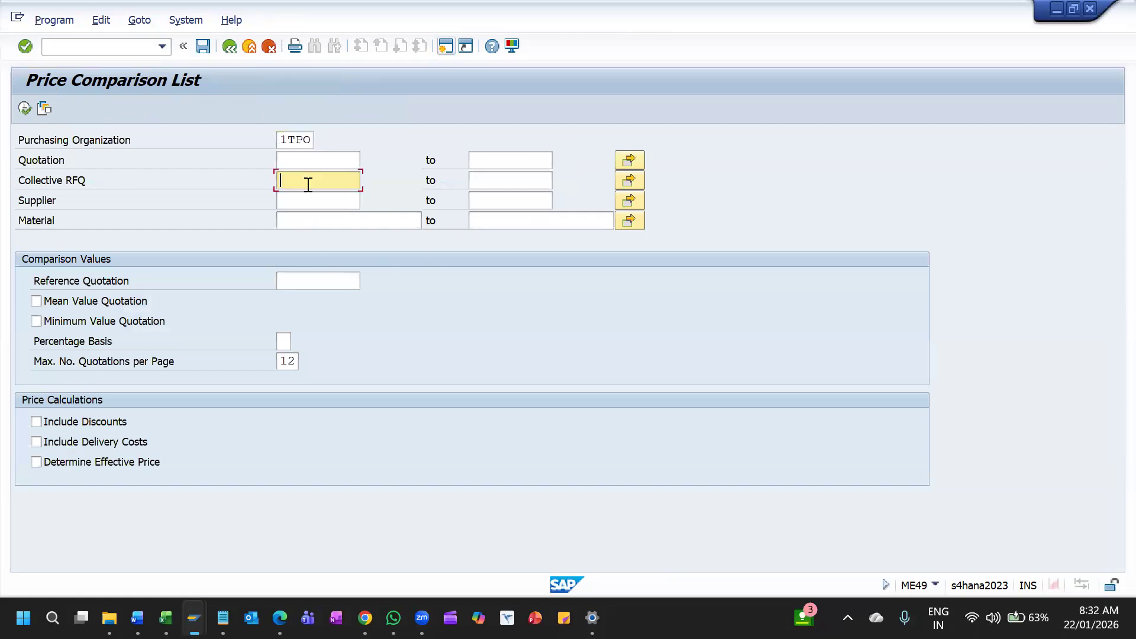
key("Down")
key("Return")
left_click(25, 107)
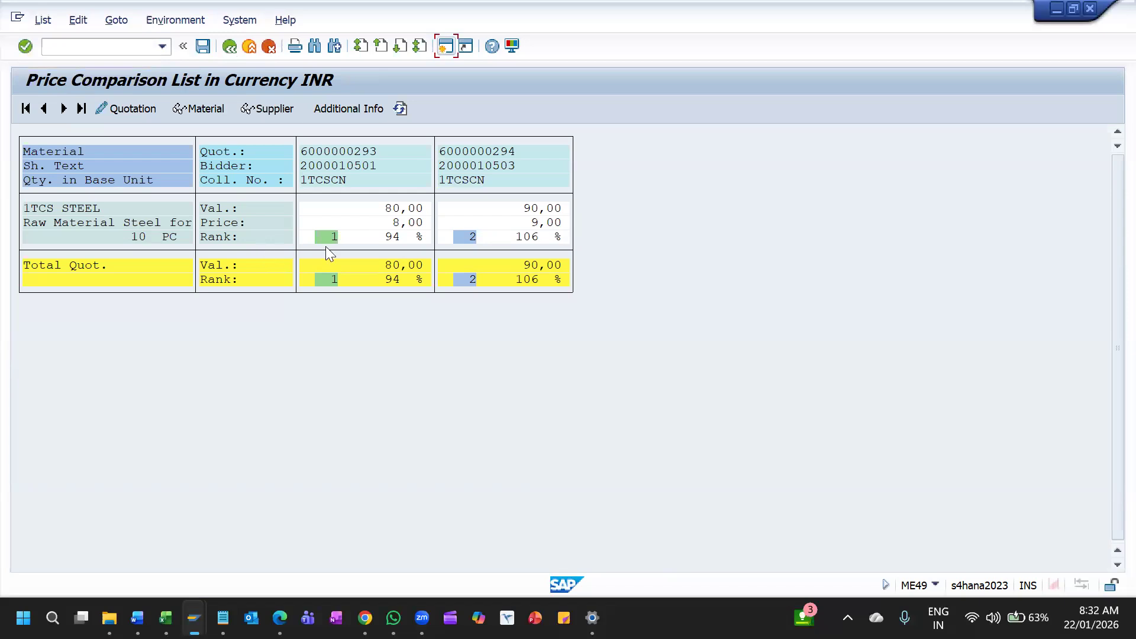
double_click(467, 238)
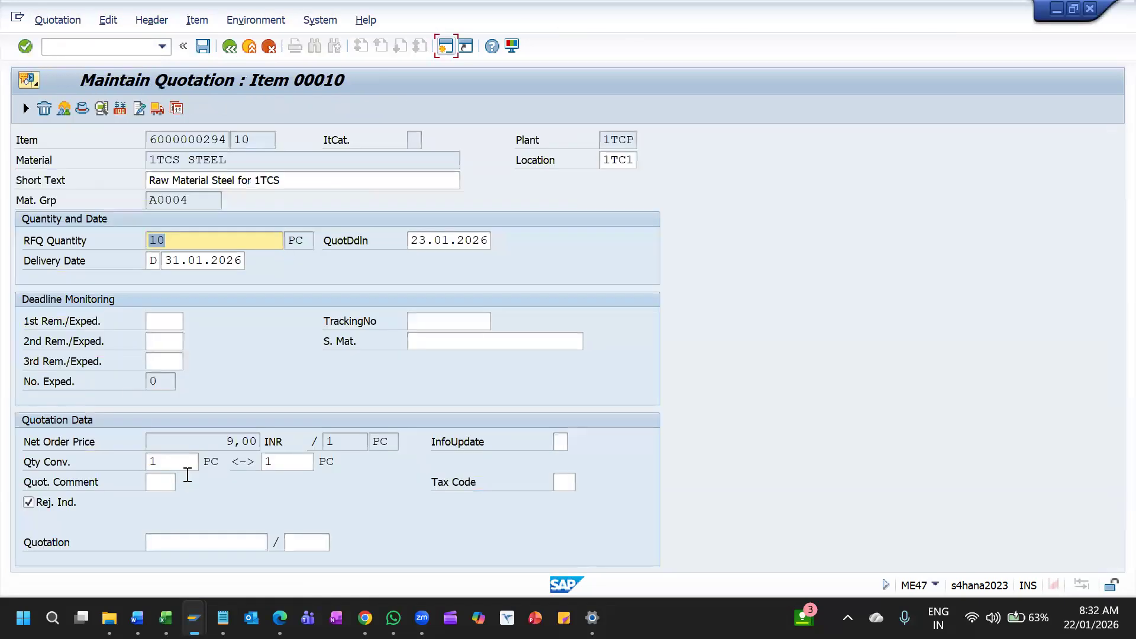